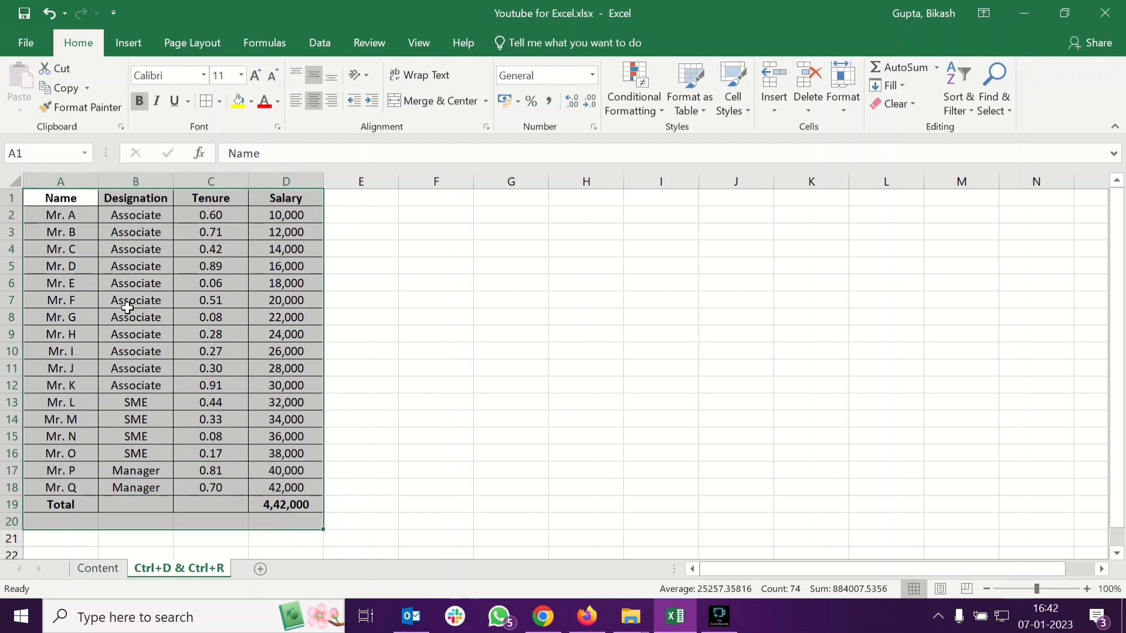
{"action": "left_click", "coordinate": [298, 511]}
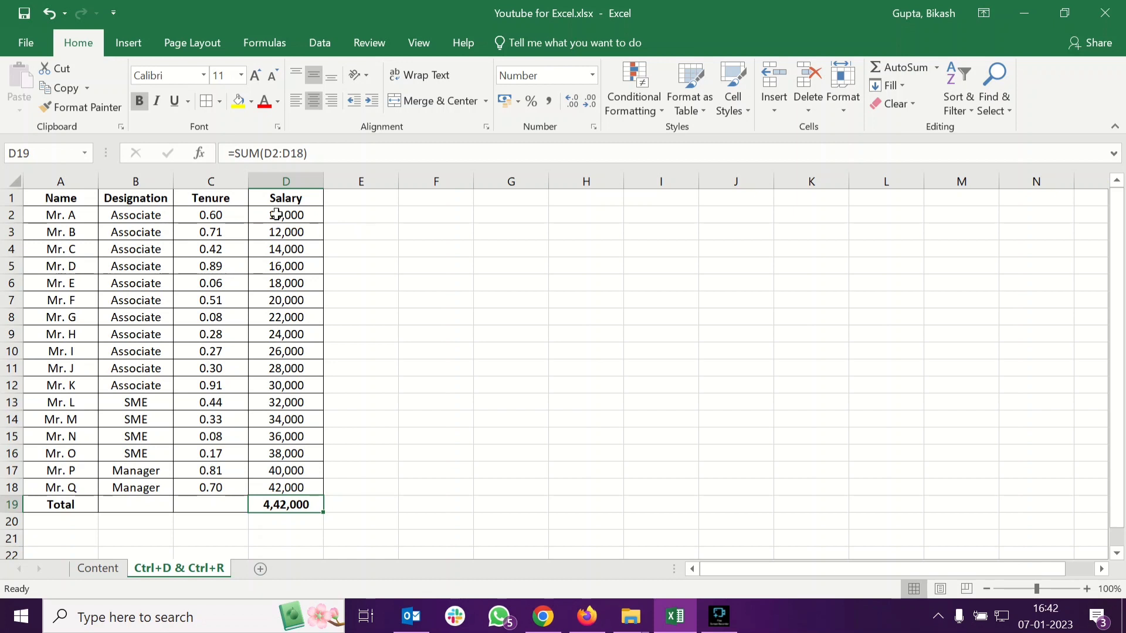
{"action": "left_click", "coordinate": [71, 200]}
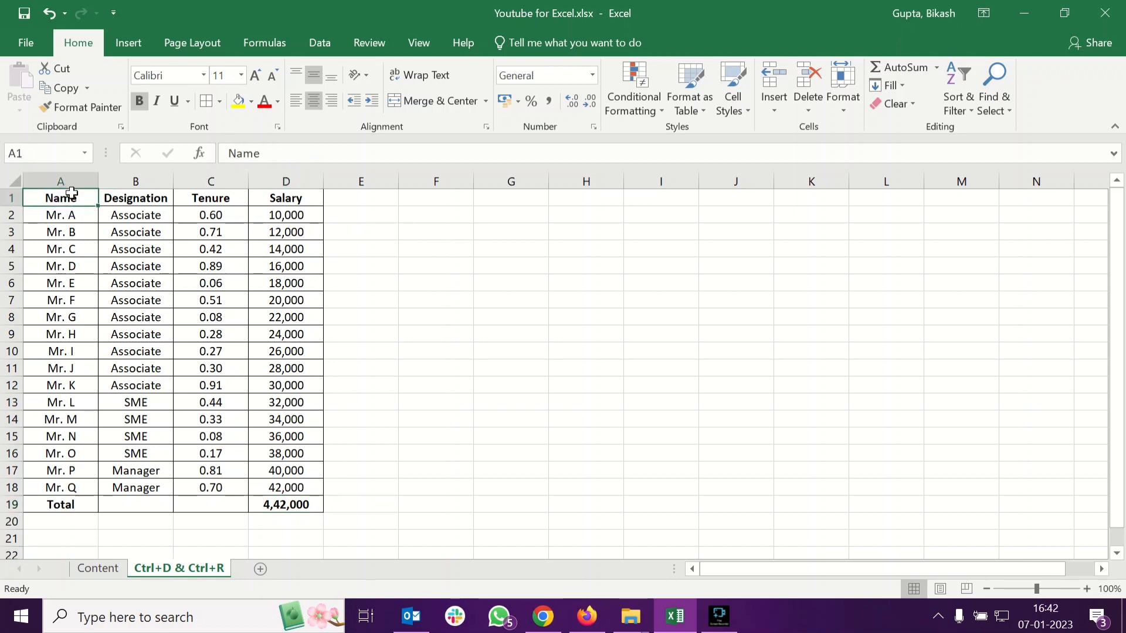
{"action": "left_click", "coordinate": [284, 512], "text": "shift"}
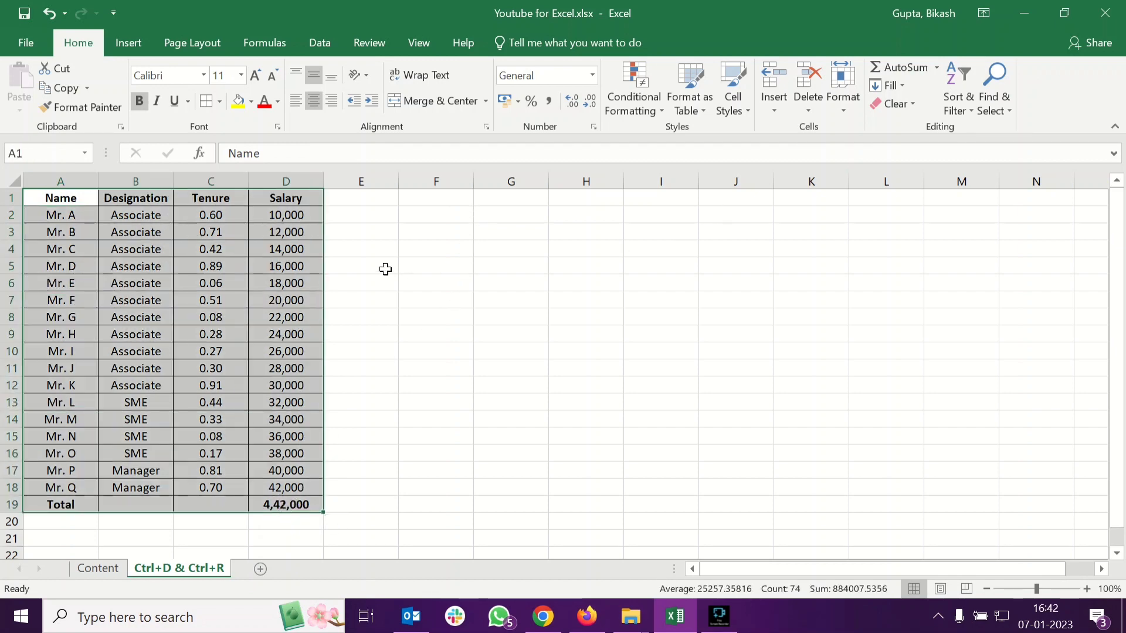
Enter the headers Name, Designation, Tenure and Salary across row 1 starting at F1
{"action": "left_click", "coordinate": [422, 201]}
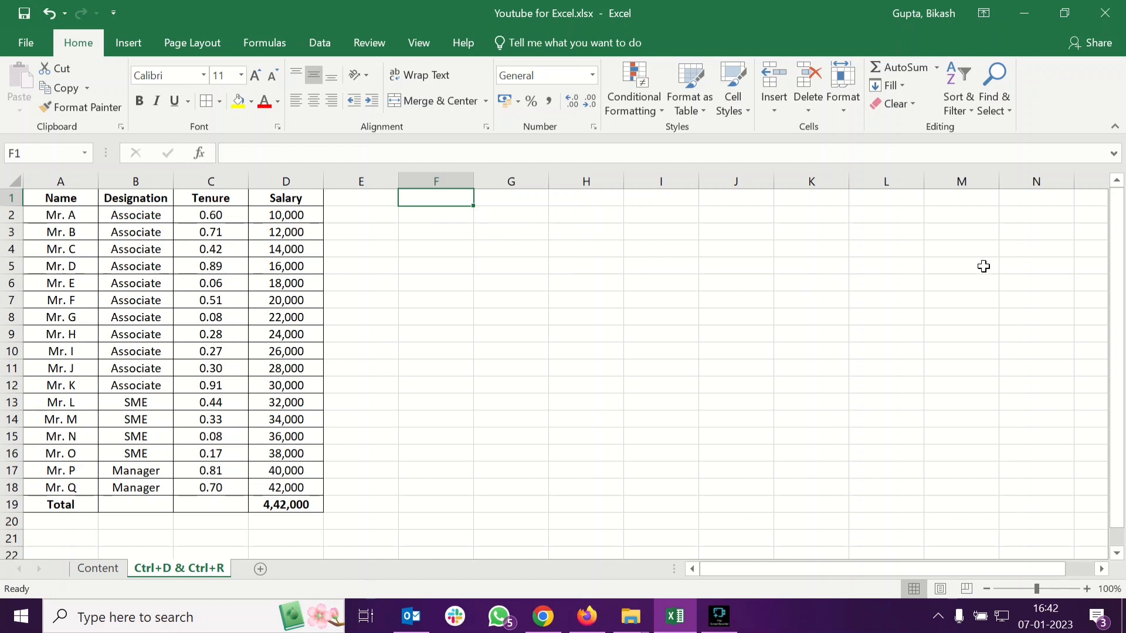
{"action": "type", "text": "Name"}
{"action": "key", "text": "Tab"}
{"action": "type", "text": "Des"}
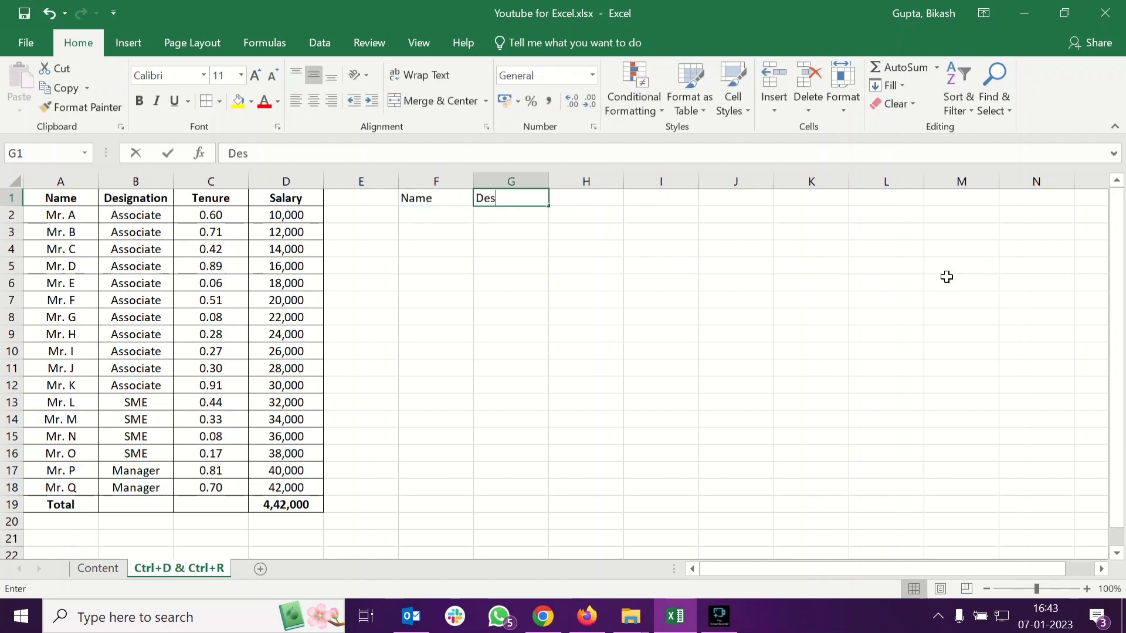
{"action": "type", "text": "ignation"}
{"action": "key", "text": "Tab"}
{"action": "type", "text": "Tenu"}
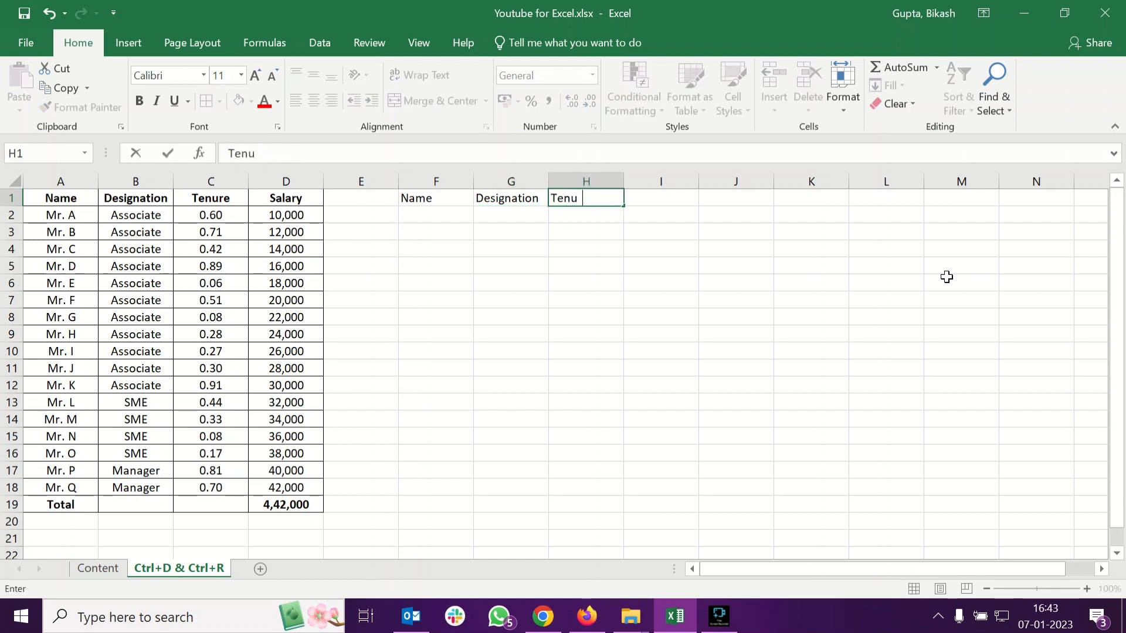
{"action": "key", "text": "Tab"}
{"action": "type", "text": "Salary"}
{"action": "key", "text": "Return"}
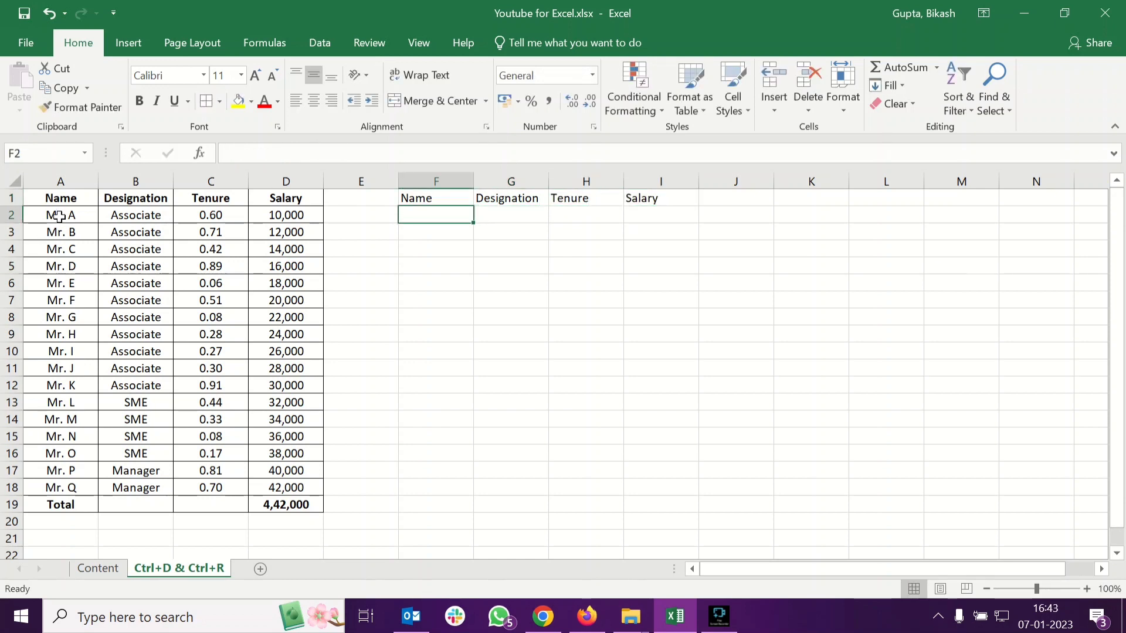
{"action": "left_click", "coordinate": [66, 520]}
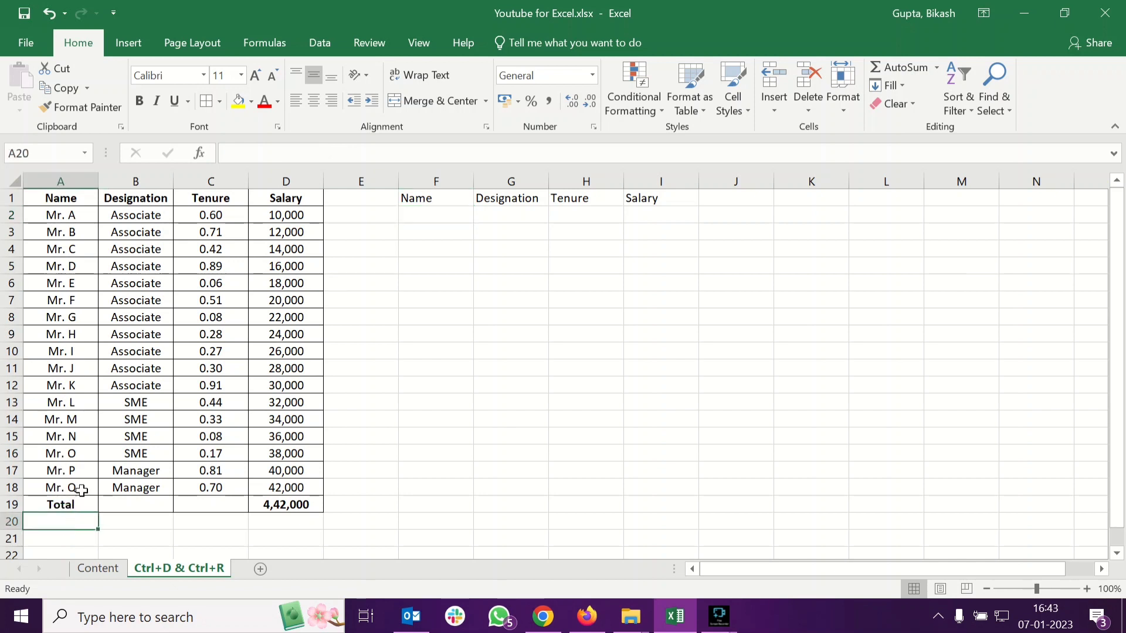
{"action": "left_click", "coordinate": [82, 491]}
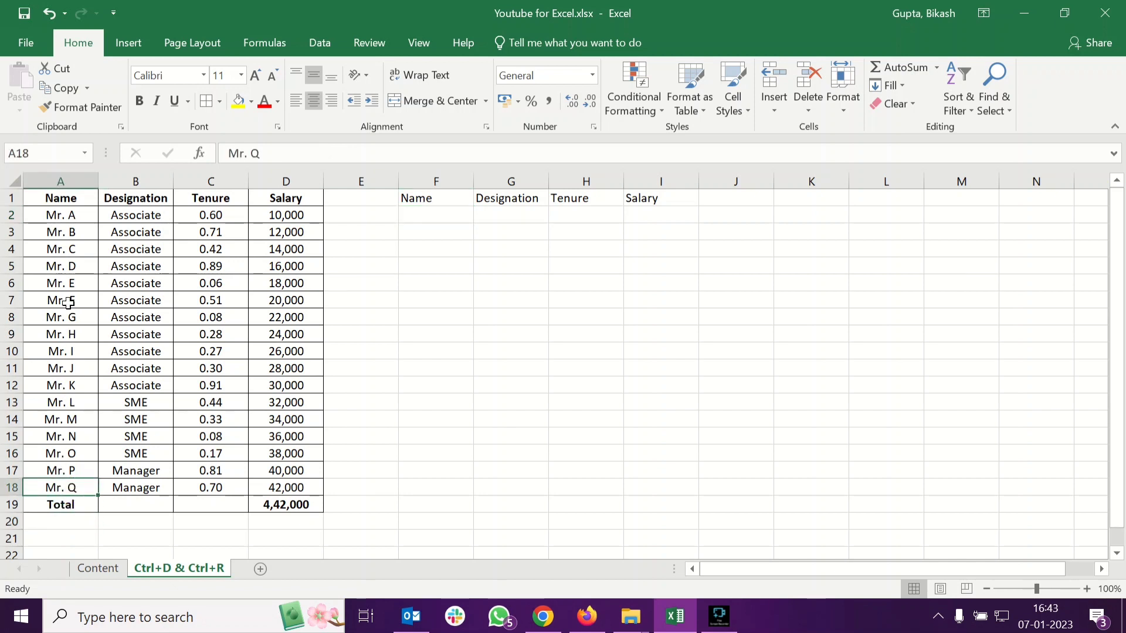
Type A, B and C into cells J2 to J4
{"action": "left_click", "coordinate": [719, 215]}
{"action": "left_click", "coordinate": [743, 249]}
{"action": "key", "text": "Up"}
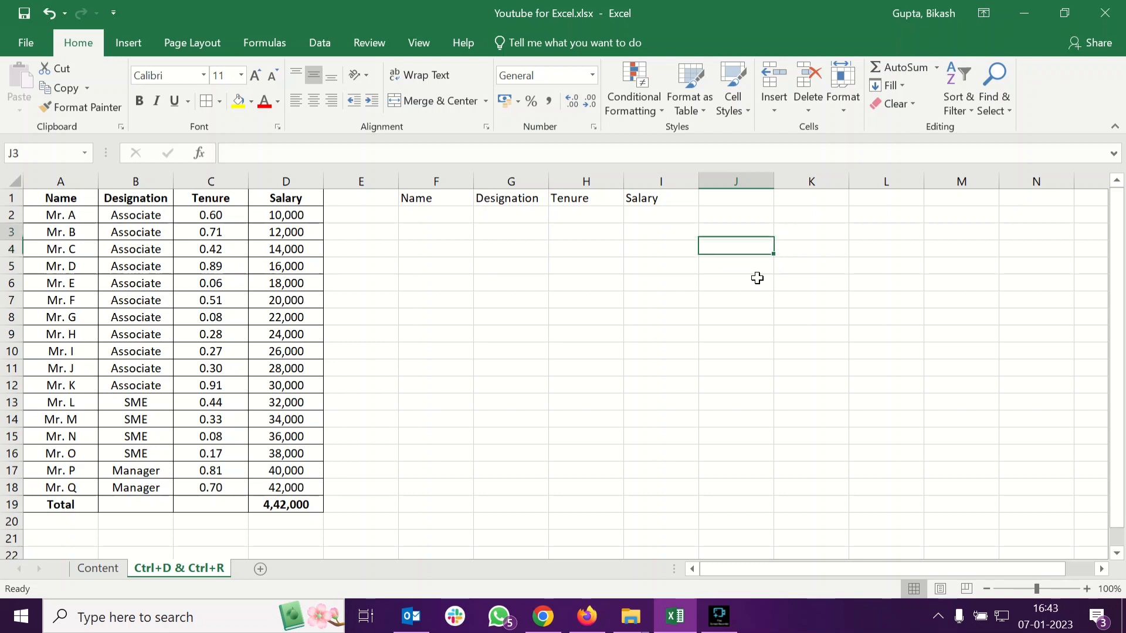
{"action": "key", "text": "Up"}
{"action": "type", "text": "A"}
{"action": "key", "text": "Return"}
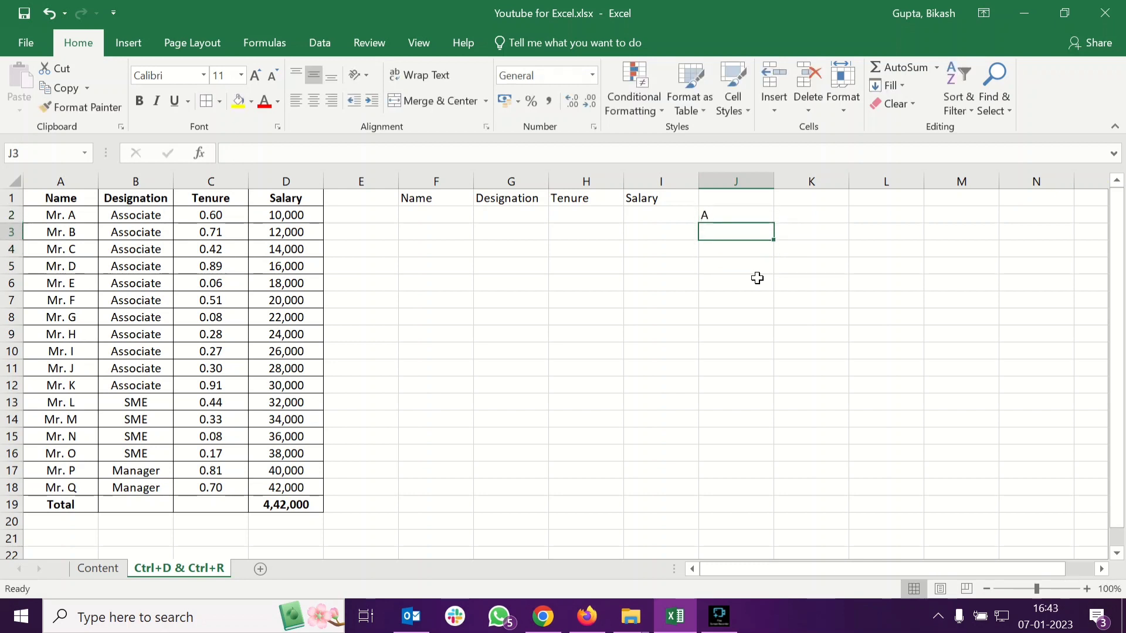
{"action": "type", "text": "B"}
{"action": "key", "text": "Return"}
{"action": "type", "text": "C"}
{"action": "key", "text": "Return"}
Autofill the letter series down column J to row 19
{"action": "left_click", "coordinate": [733, 213]}
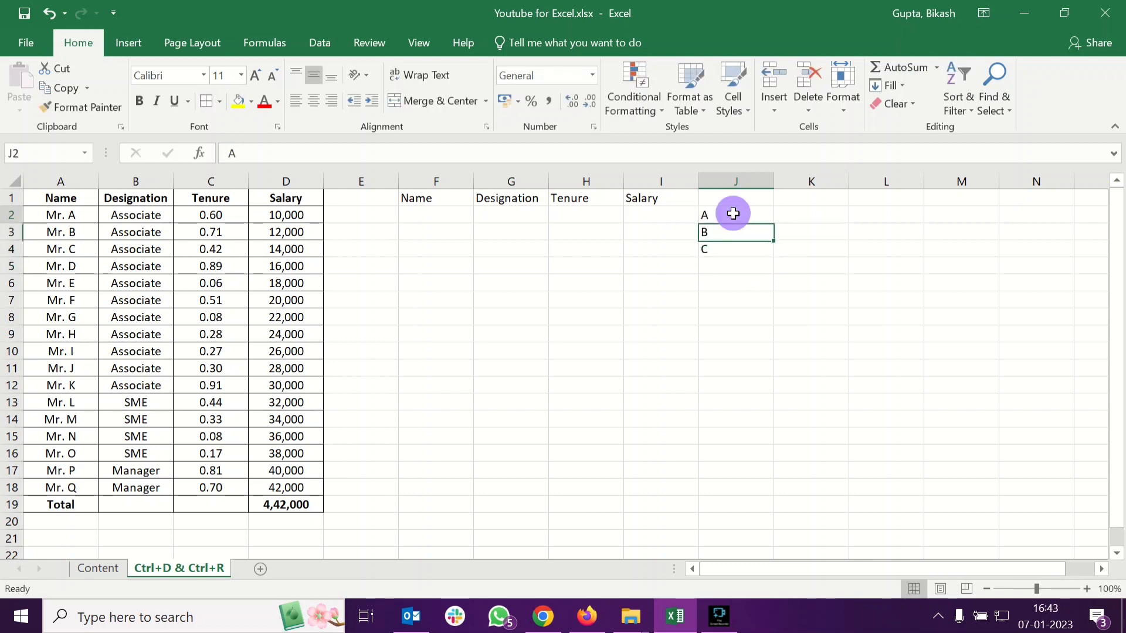
{"action": "left_click", "coordinate": [743, 250]}
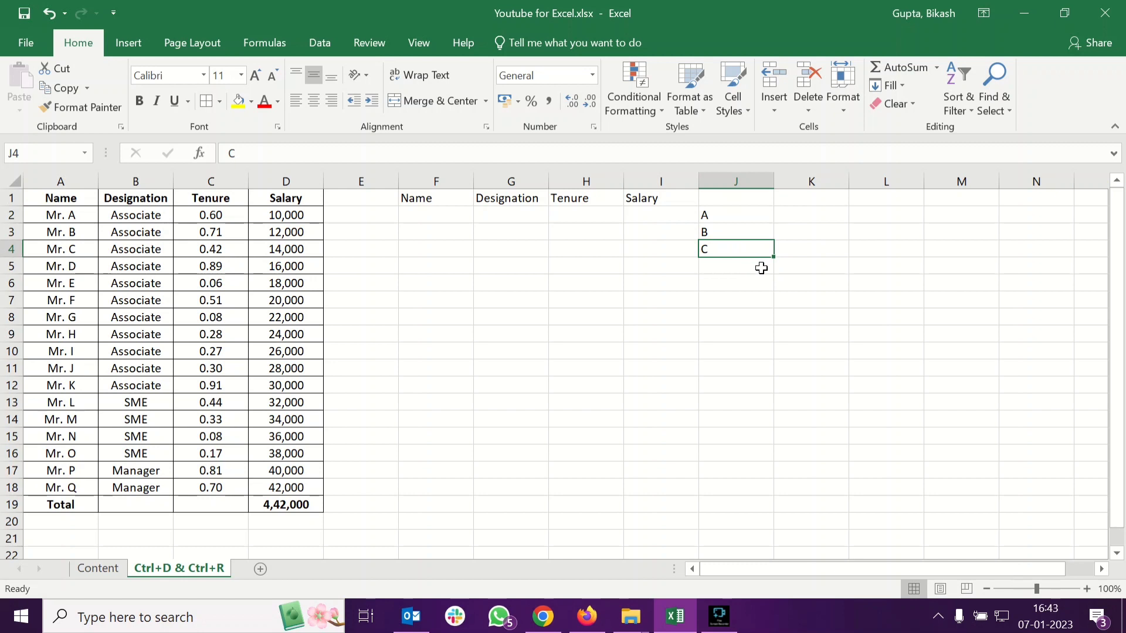
{"action": "left_click_drag", "start_coordinate": [751, 223], "coordinate": [777, 510]}
Clear the letters from J2:J19
{"action": "left_click", "coordinate": [725, 215]}
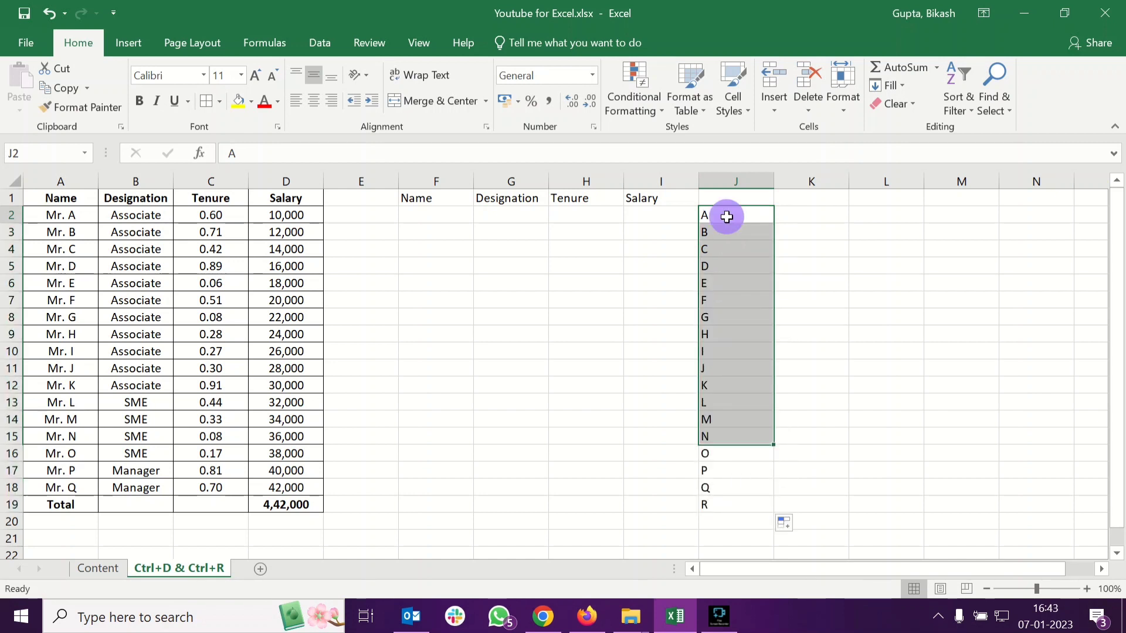
{"action": "left_click", "coordinate": [731, 505], "text": "shift"}
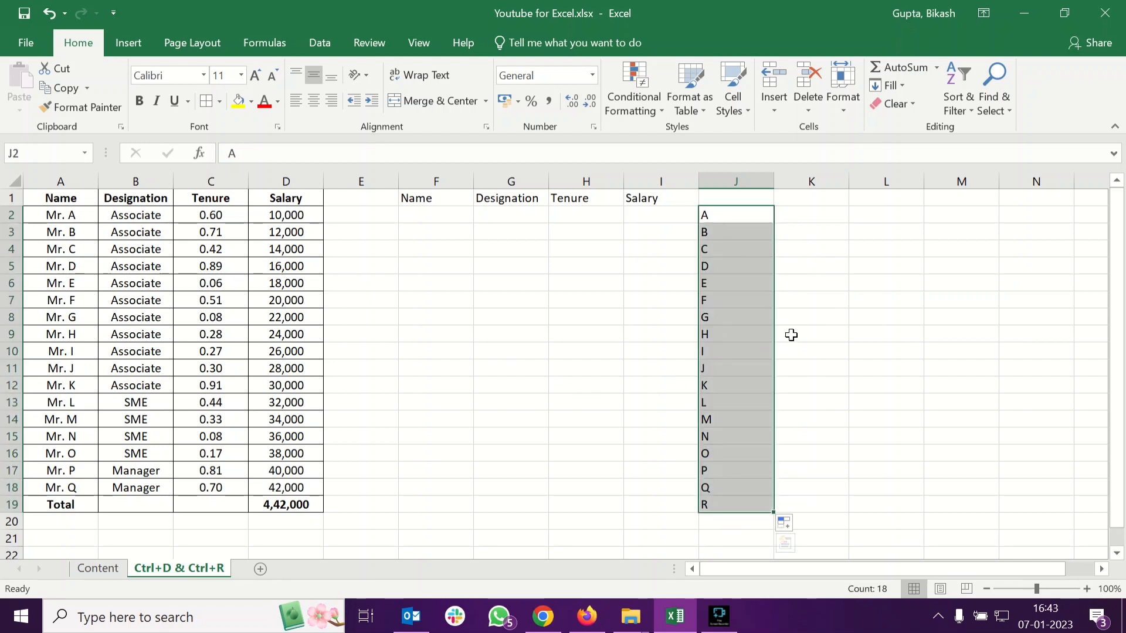
{"action": "key", "text": "Delete"}
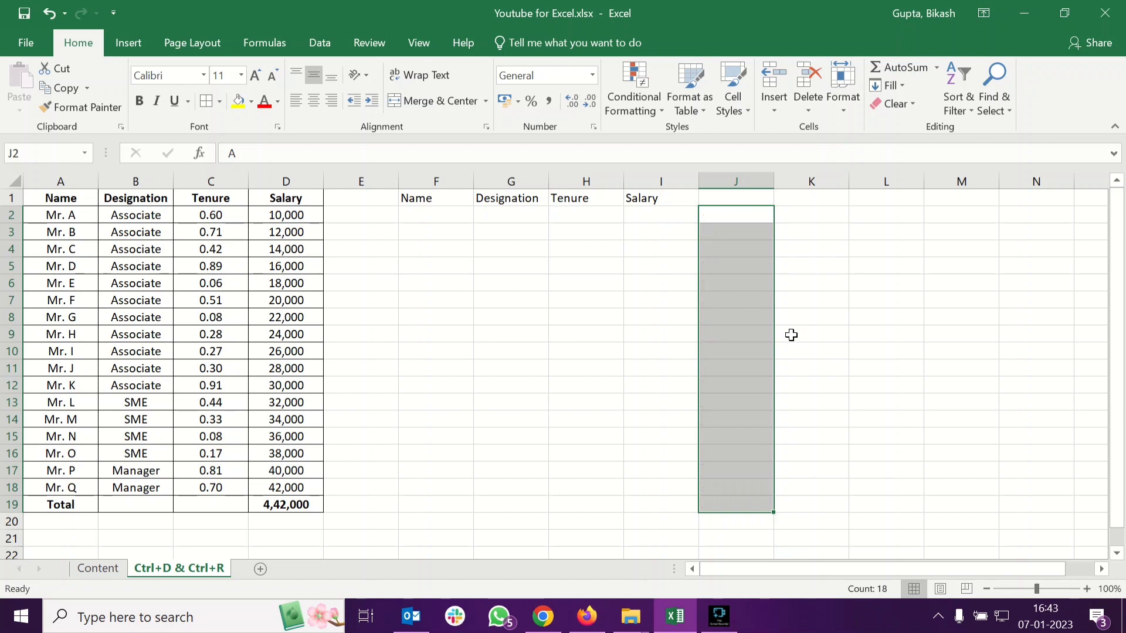
{"action": "left_click", "coordinate": [585, 317]}
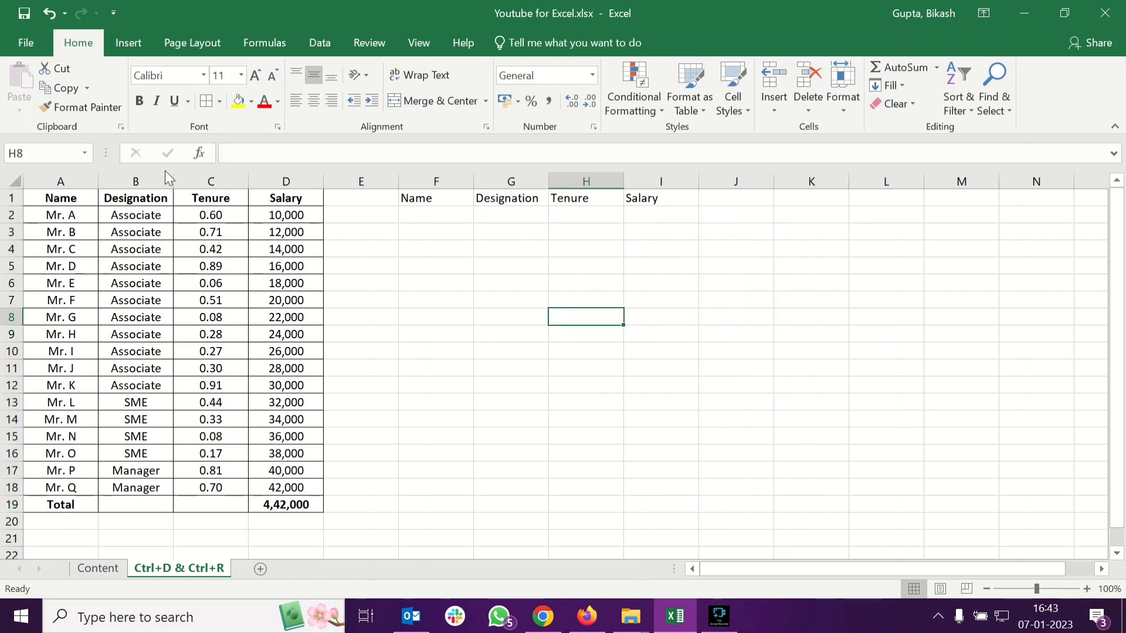
{"action": "left_click", "coordinate": [37, 47]}
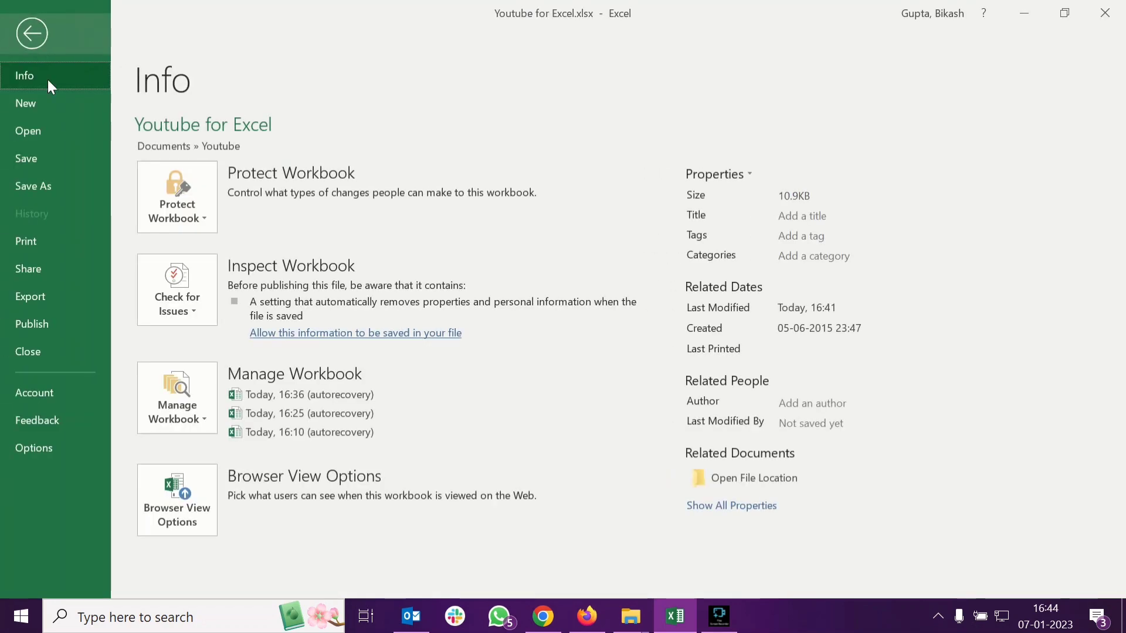
{"action": "left_click", "coordinate": [32, 35]}
{"action": "left_click", "coordinate": [23, 43]}
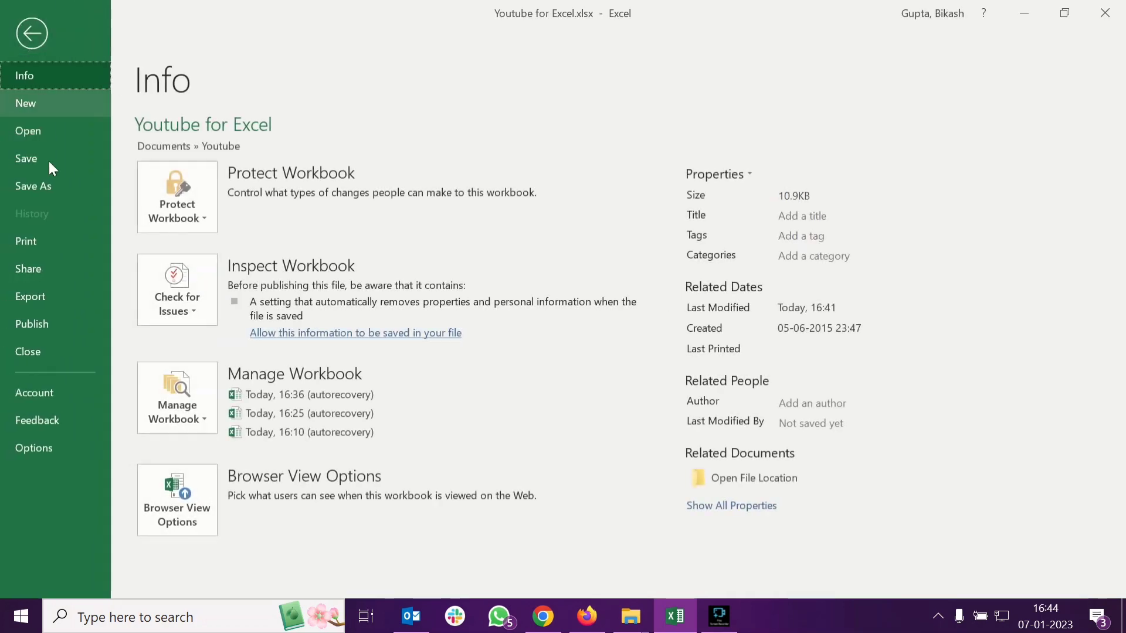
{"action": "key", "text": "Escape"}
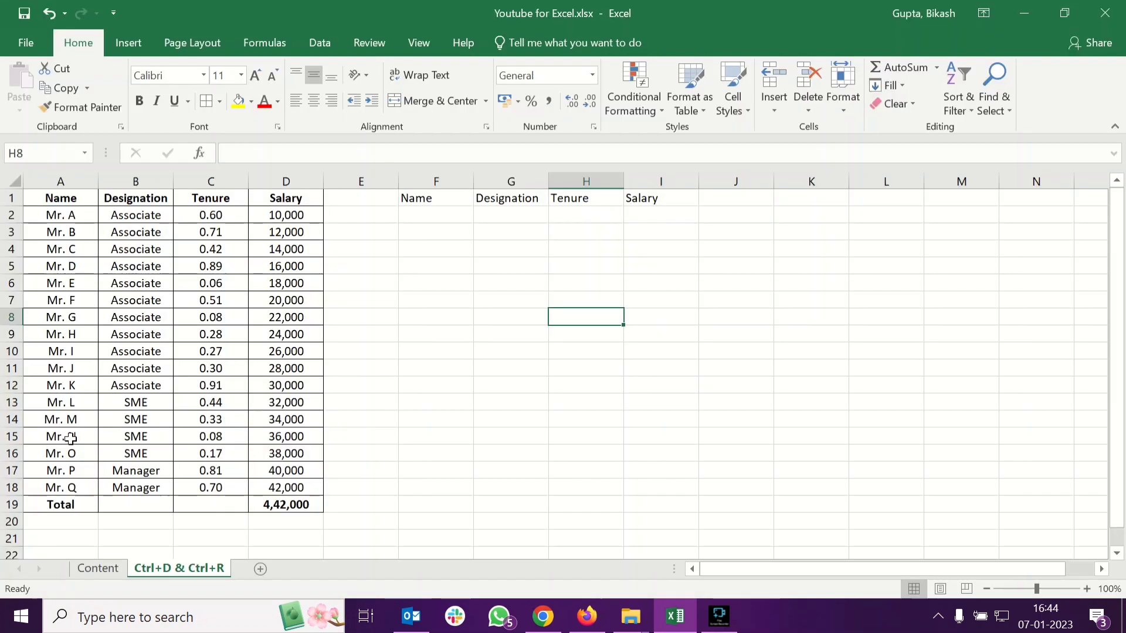
Open the Custom Lists editor from the Advanced section of Excel Options
{"action": "key", "text": "alt+f"}
{"action": "key", "text": "t"}
{"action": "left_click", "coordinate": [248, 211]}
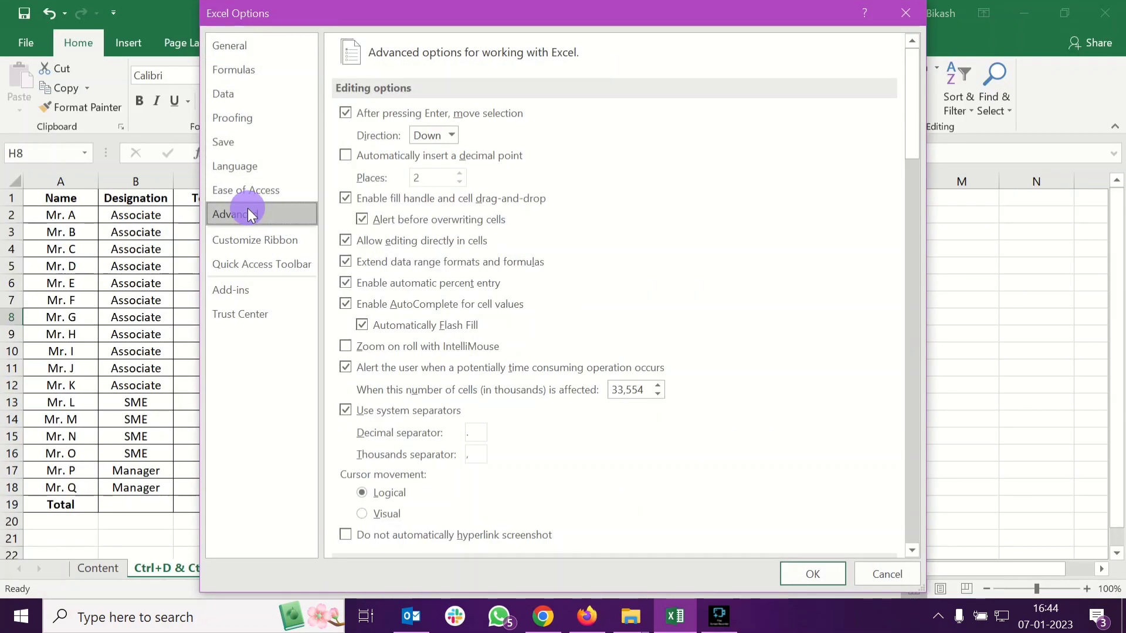
{"action": "scroll", "coordinate": [561, 218], "scroll_direction": "down", "scroll_amount": 10}
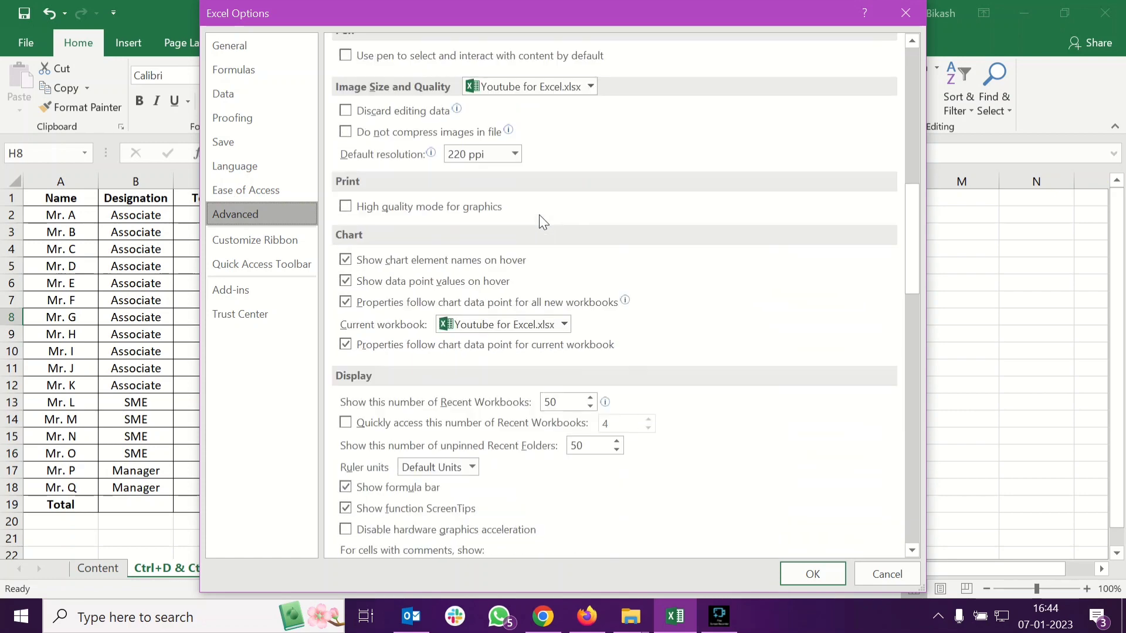
{"action": "scroll", "coordinate": [542, 225], "scroll_direction": "down", "scroll_amount": 15}
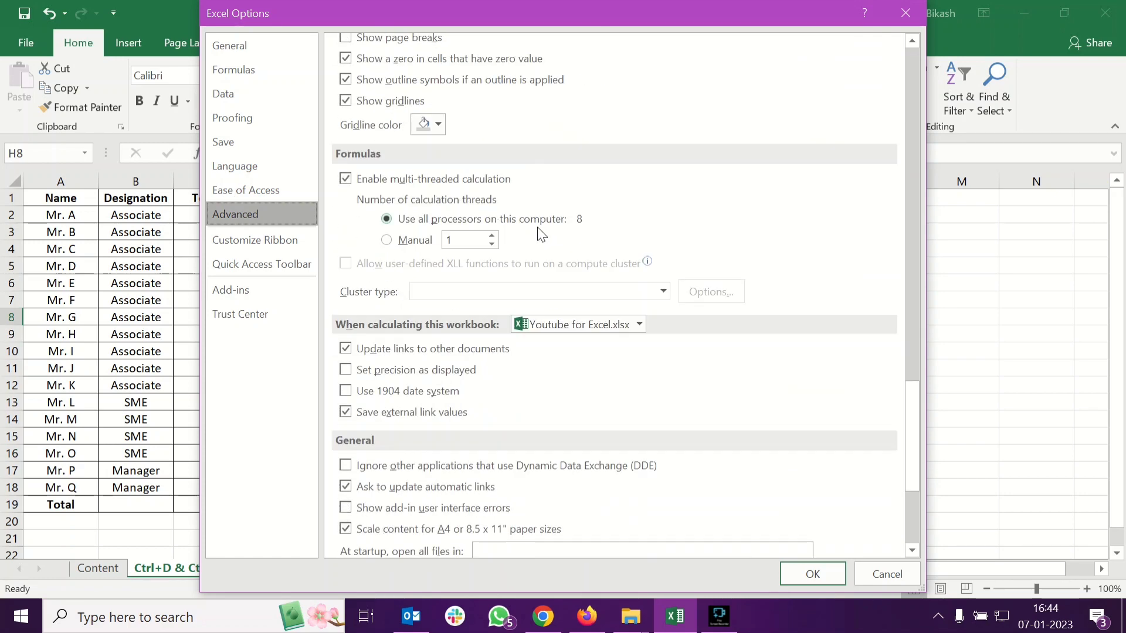
{"action": "scroll", "coordinate": [539, 229], "scroll_direction": "down", "scroll_amount": 5}
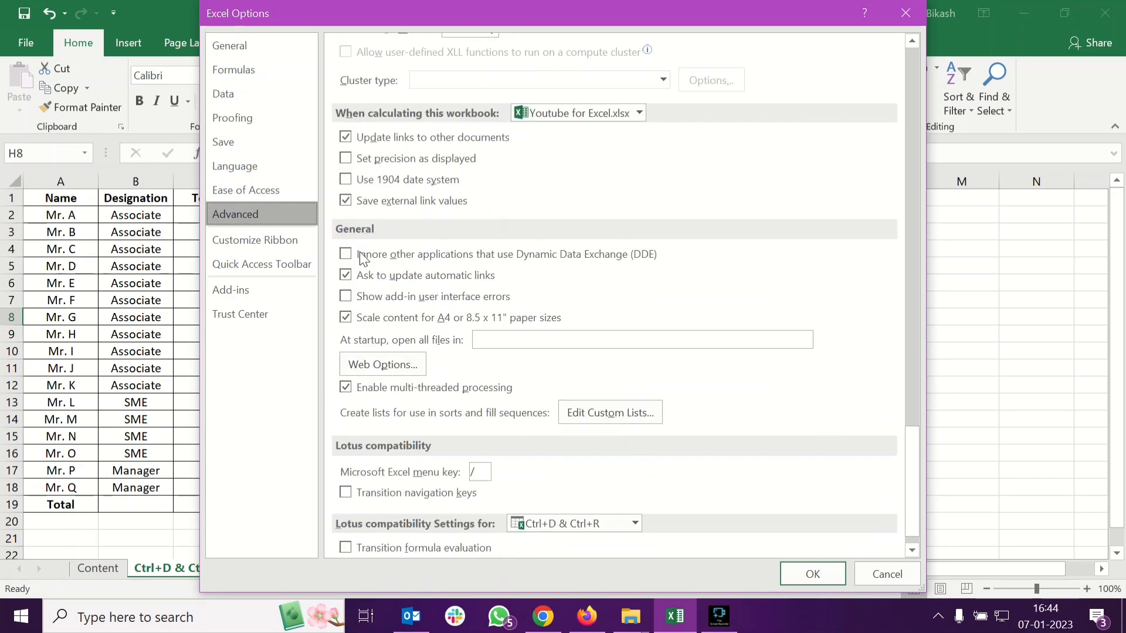
{"action": "scroll", "coordinate": [457, 293], "scroll_direction": "down", "scroll_amount": 1}
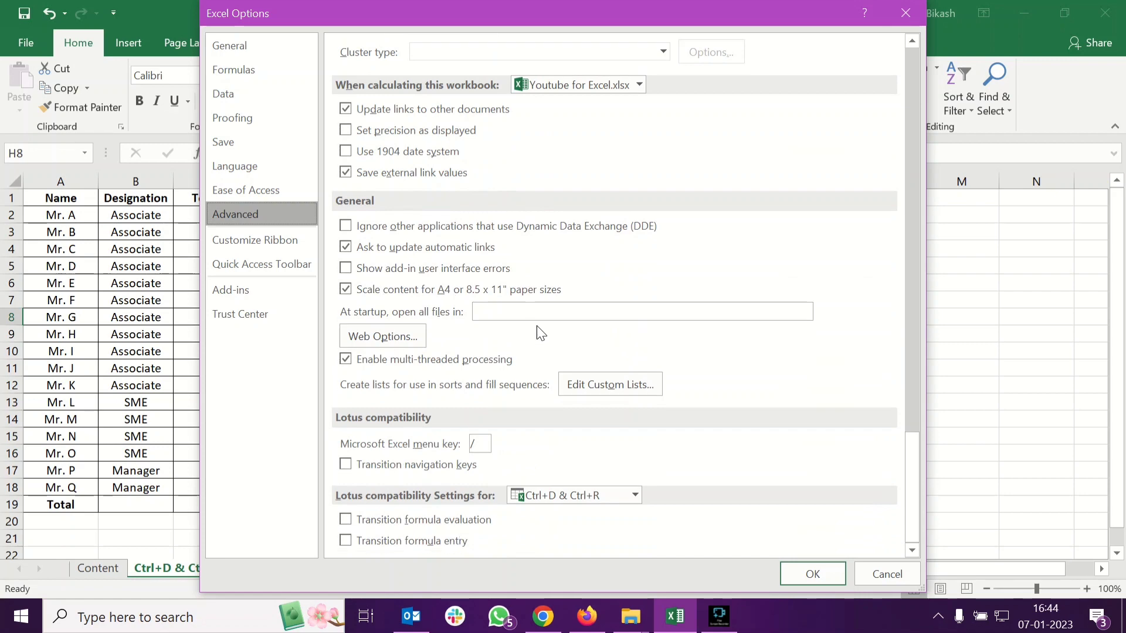
{"action": "left_click", "coordinate": [615, 384]}
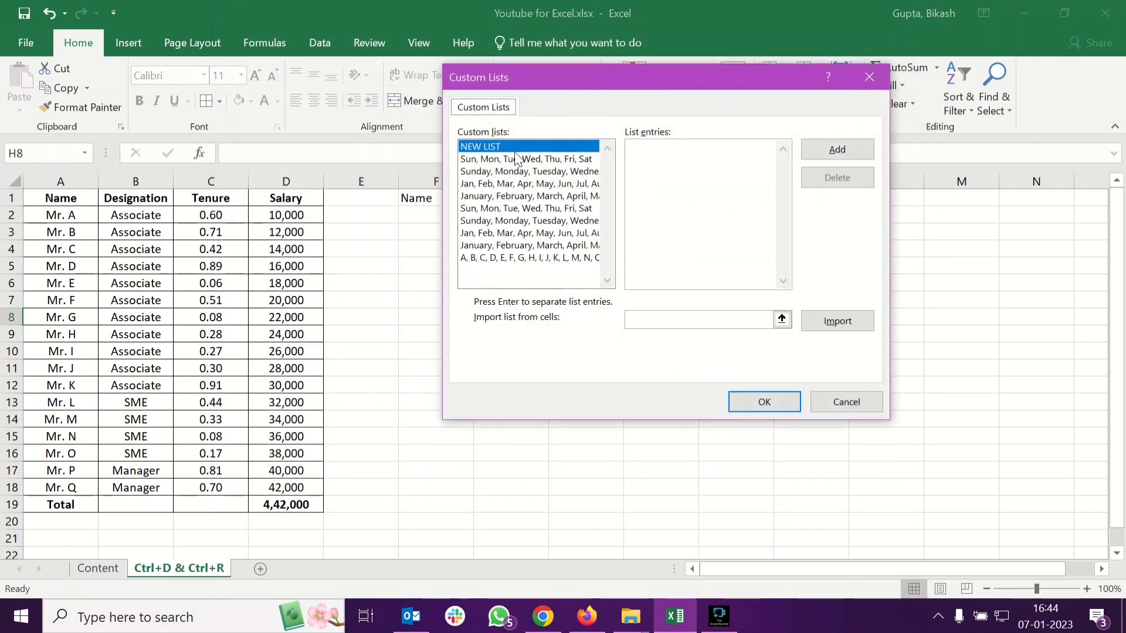
Examine the predefined custom lists and the A to Z letter list entries, then close the dialog
{"action": "left_click", "coordinate": [516, 258]}
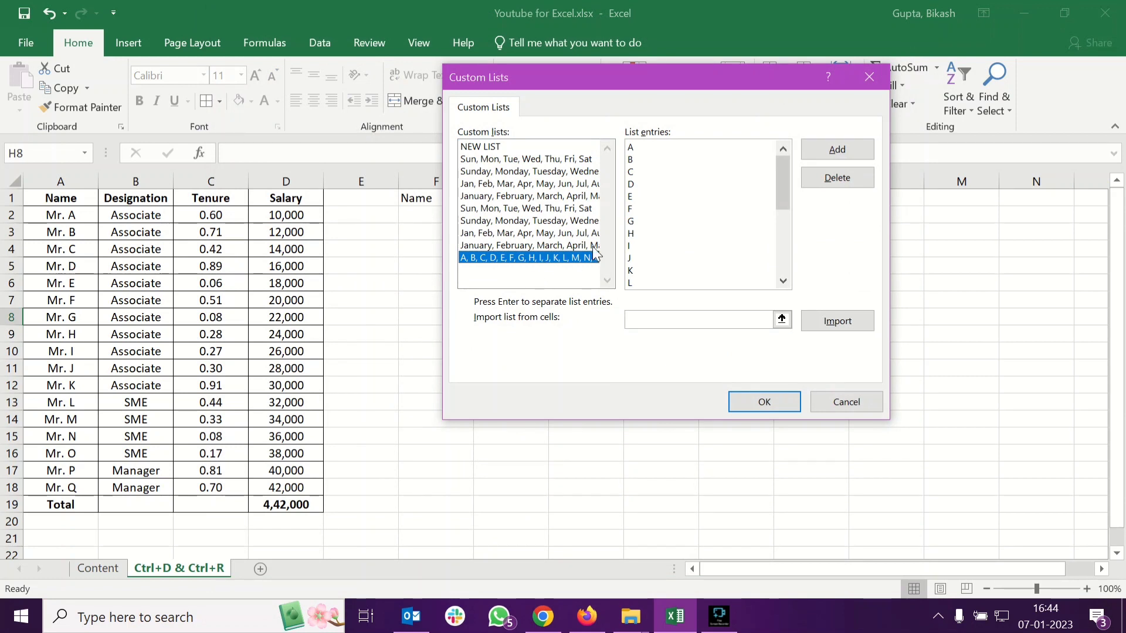
{"action": "left_click_drag", "start_coordinate": [777, 189], "coordinate": [783, 271]}
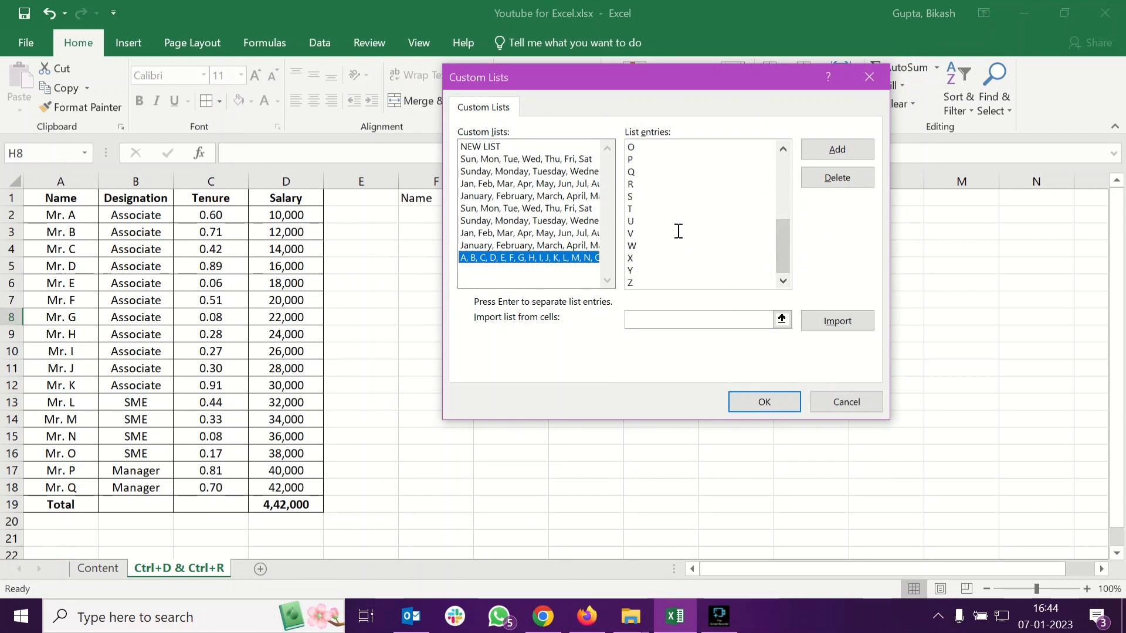
{"action": "left_click_drag", "start_coordinate": [780, 254], "coordinate": [787, 165]}
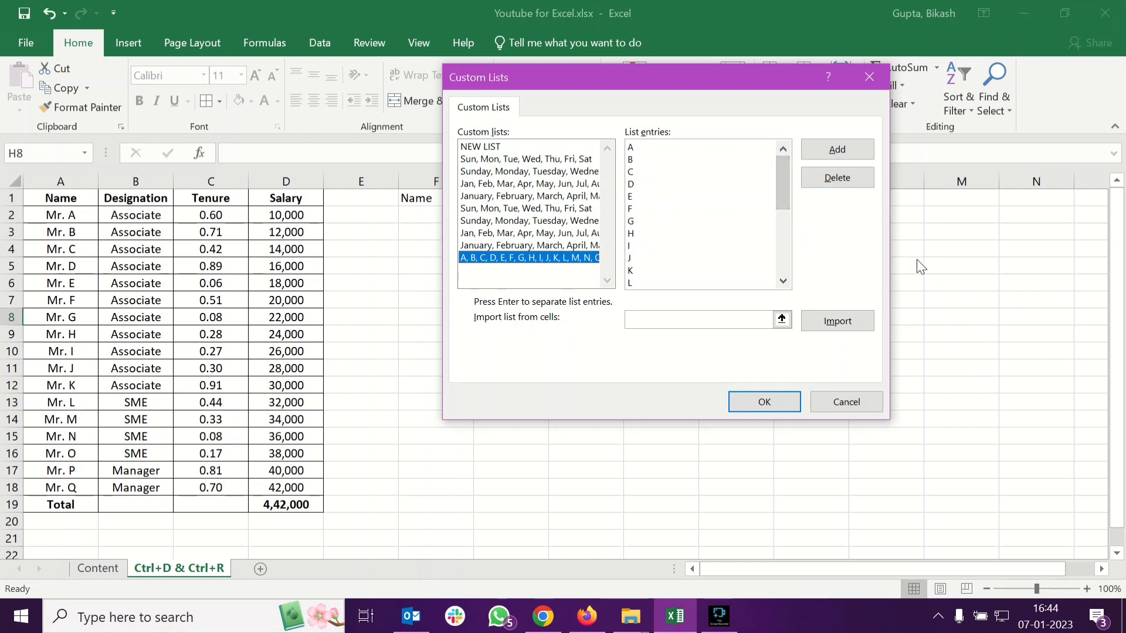
{"action": "left_click", "coordinate": [522, 158]}
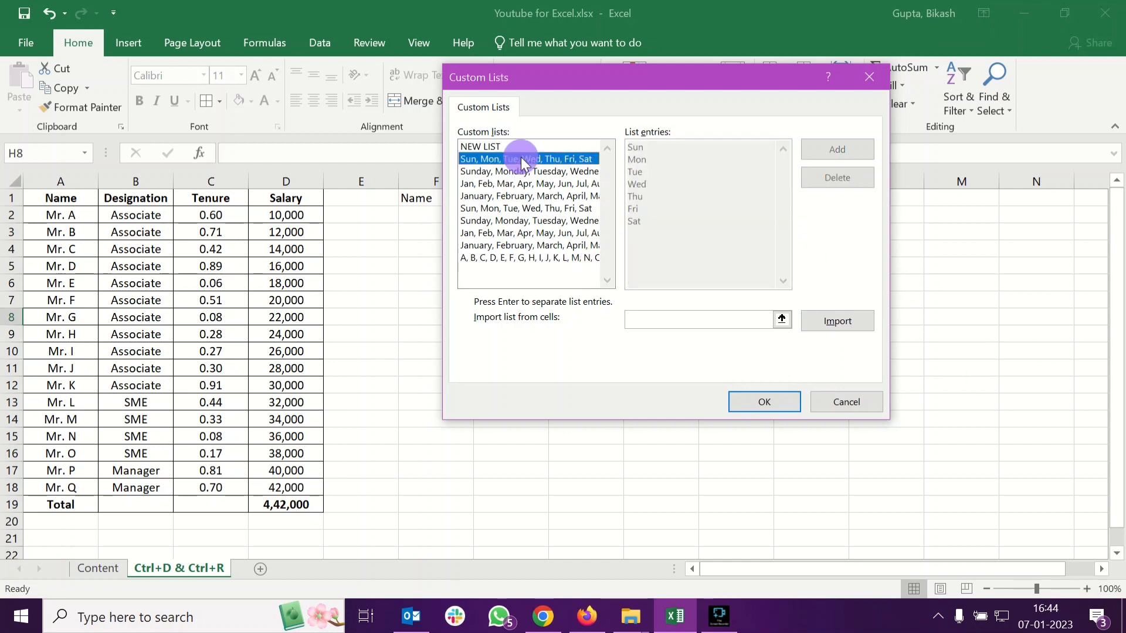
{"action": "left_click", "coordinate": [533, 247]}
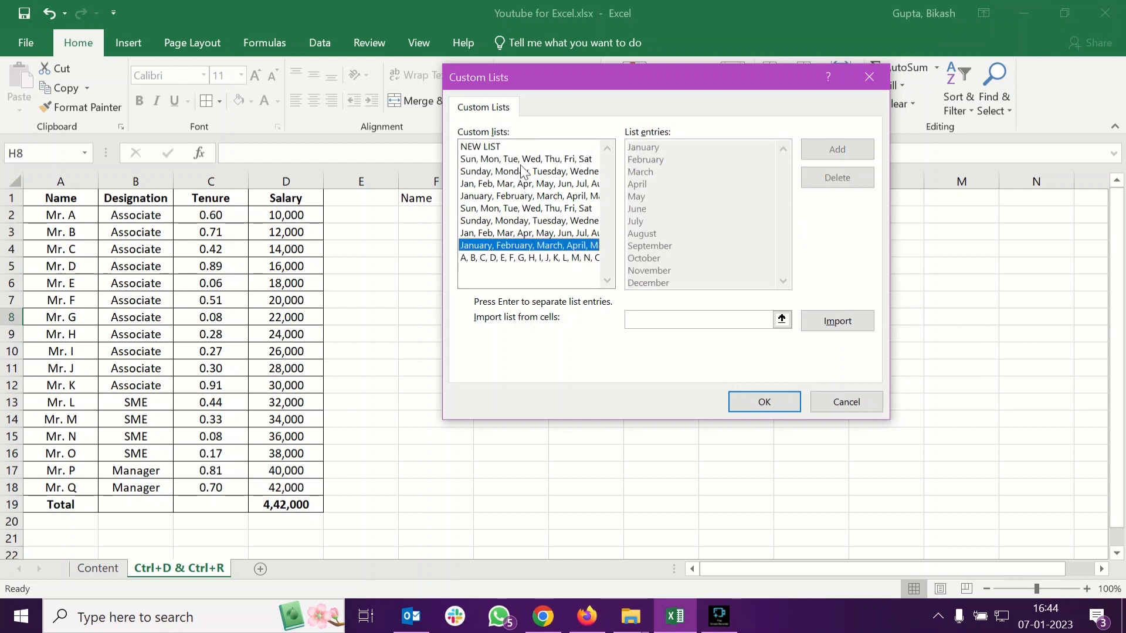
{"action": "left_click", "coordinate": [521, 162]}
{"action": "left_click", "coordinate": [534, 185]}
{"action": "left_click", "coordinate": [530, 231]}
{"action": "left_click", "coordinate": [526, 256]}
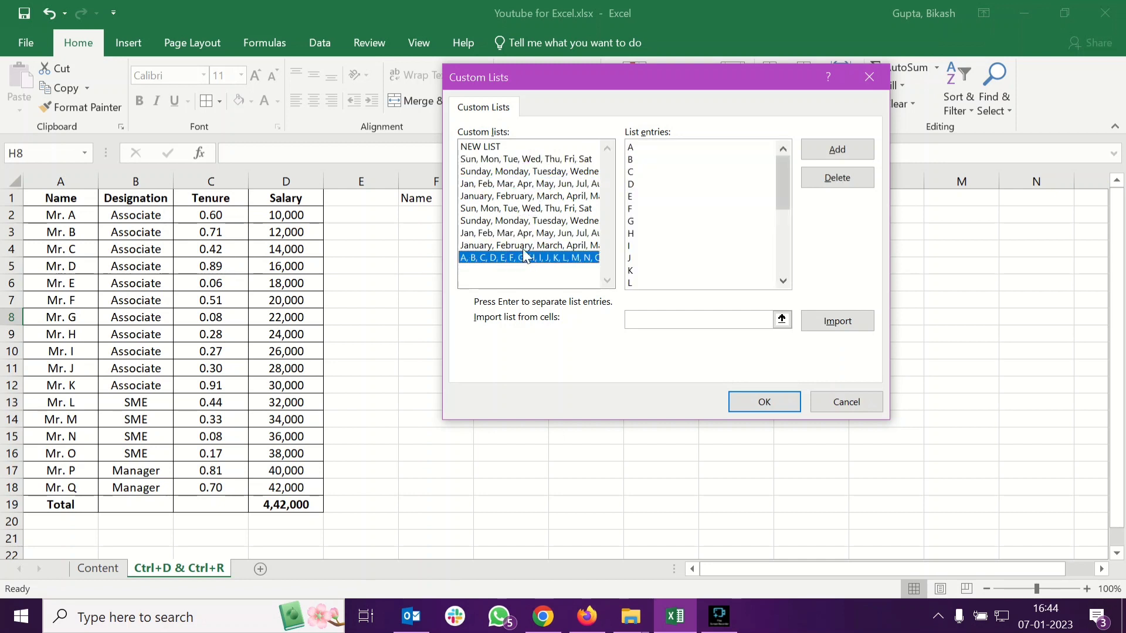
{"action": "left_click", "coordinate": [524, 244]}
{"action": "left_click", "coordinate": [528, 258]}
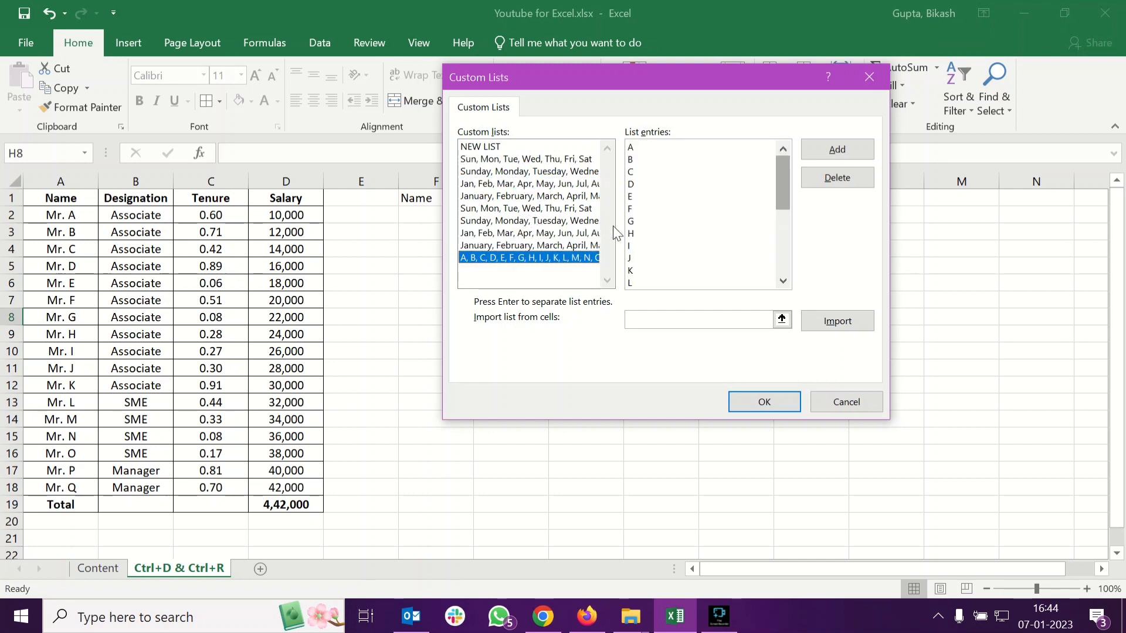
{"action": "mouse_move", "coordinate": [779, 188]}
{"action": "left_mouse_down"}
{"action": "mouse_move", "coordinate": [782, 289]}
{"action": "mouse_move", "coordinate": [776, 167]}
{"action": "left_mouse_up"}
{"action": "left_click", "coordinate": [714, 203]}
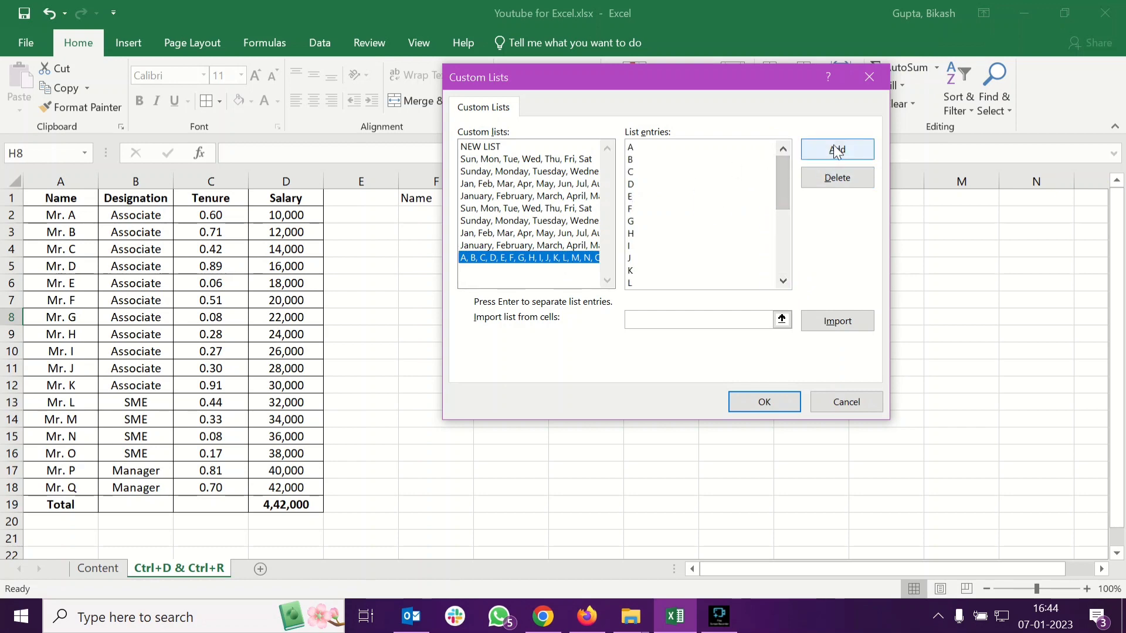
{"action": "left_click", "coordinate": [761, 402]}
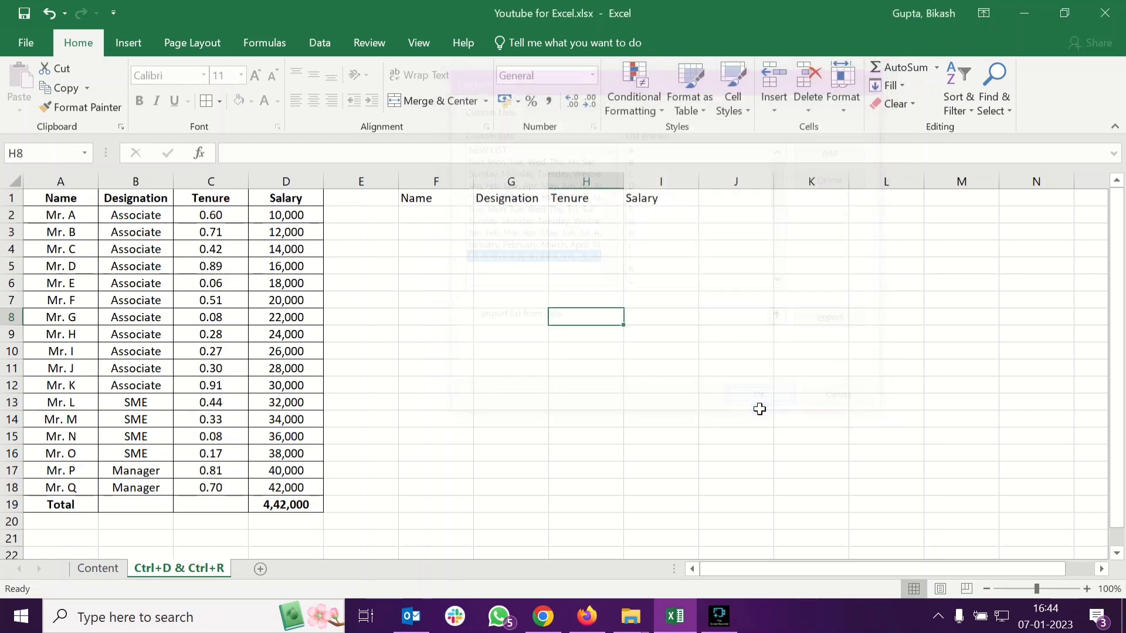
Enter the letters A, B and C in F2 to F4 under the Name header
{"action": "left_click", "coordinate": [808, 574]}
{"action": "left_click", "coordinate": [661, 265]}
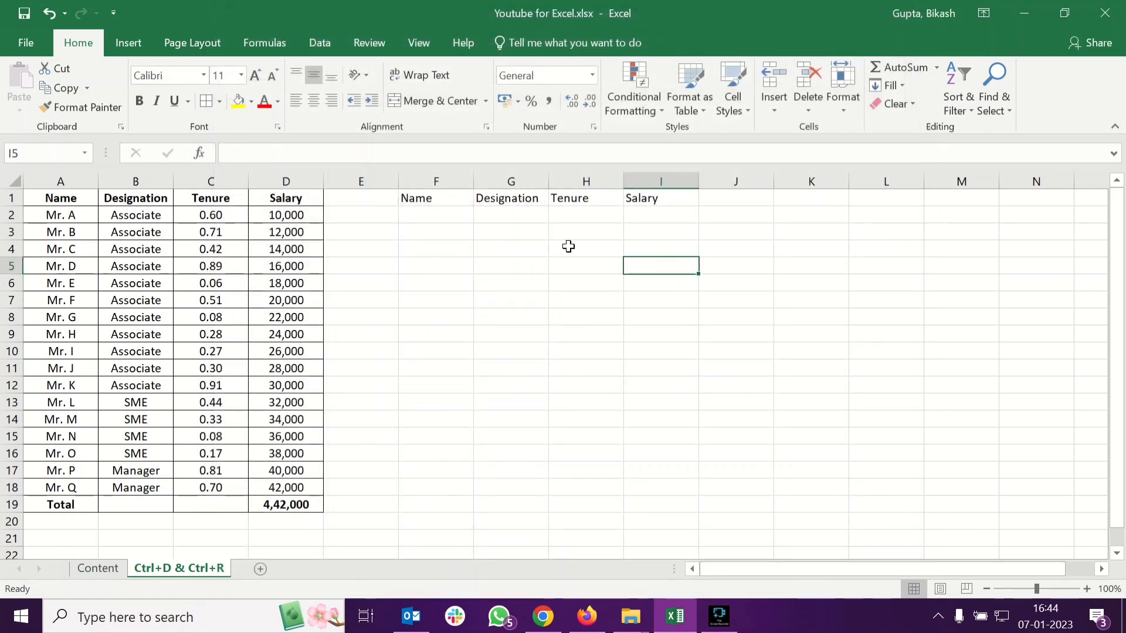
{"action": "left_click", "coordinate": [455, 217]}
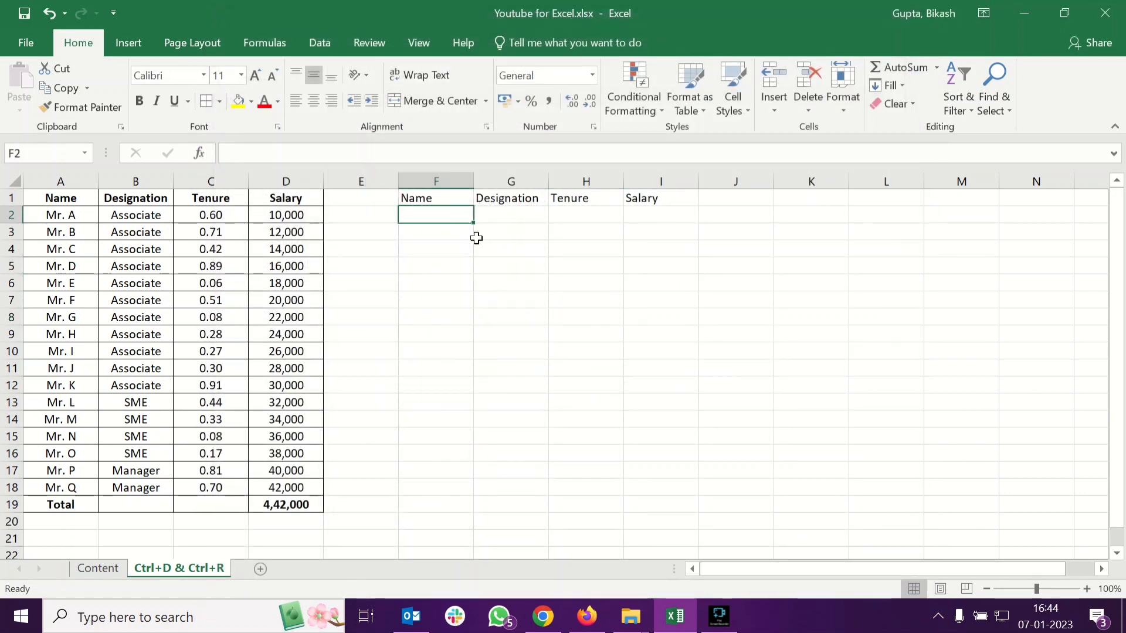
{"action": "type", "text": "A"}
{"action": "key", "text": "Return"}
{"action": "type", "text": "B"}
{"action": "key", "text": "Return"}
{"action": "type", "text": "C"}
{"action": "key", "text": "Return"}
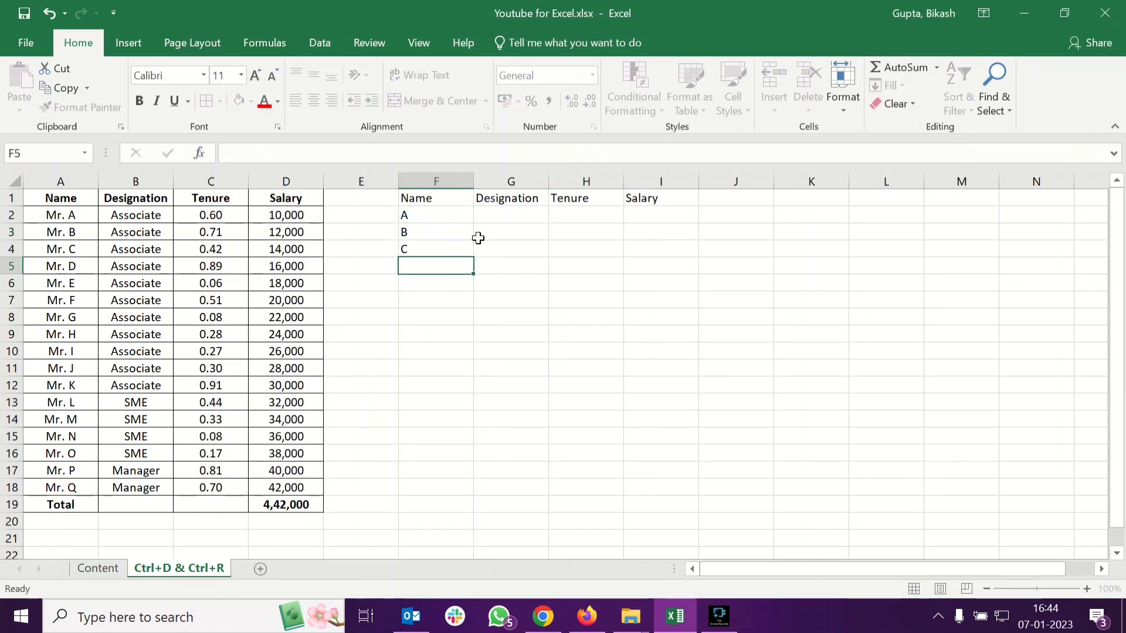
Select F2:F4 and autofill the letter series down column F to row 18
{"action": "key", "text": "Up"}
{"action": "key", "text": "Up"}
{"action": "key", "text": "Up"}
{"action": "key", "text": "shift+Down"}
{"action": "key", "text": "shift+Down"}
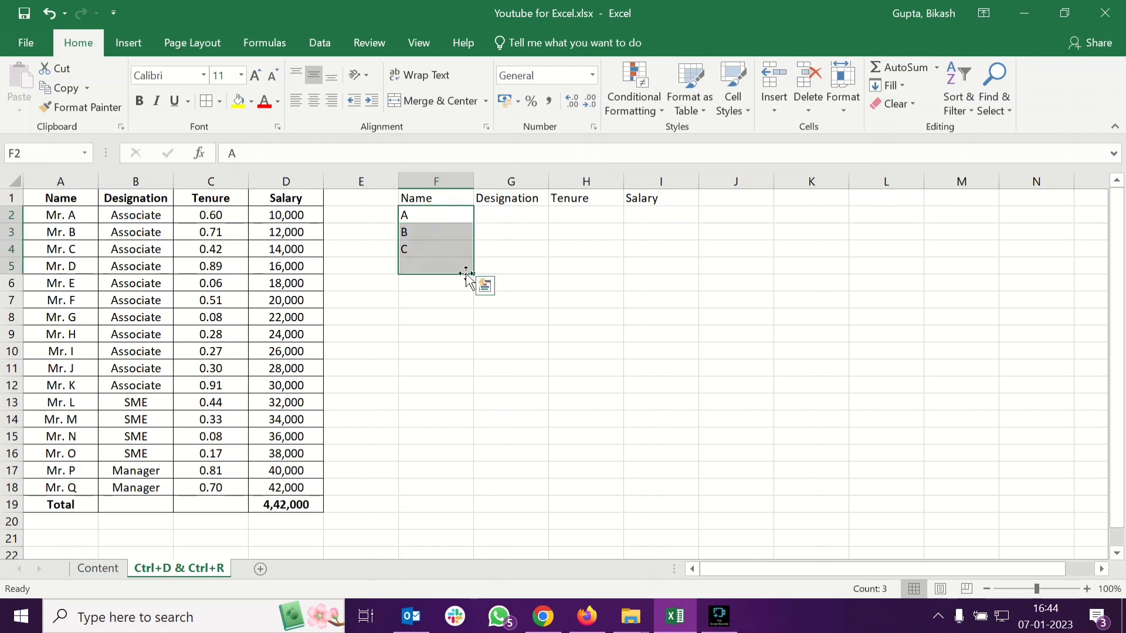
{"action": "left_click", "coordinate": [467, 252]}
{"action": "left_click", "coordinate": [455, 222], "text": "shift"}
{"action": "left_click_drag", "start_coordinate": [472, 258], "coordinate": [466, 498]}
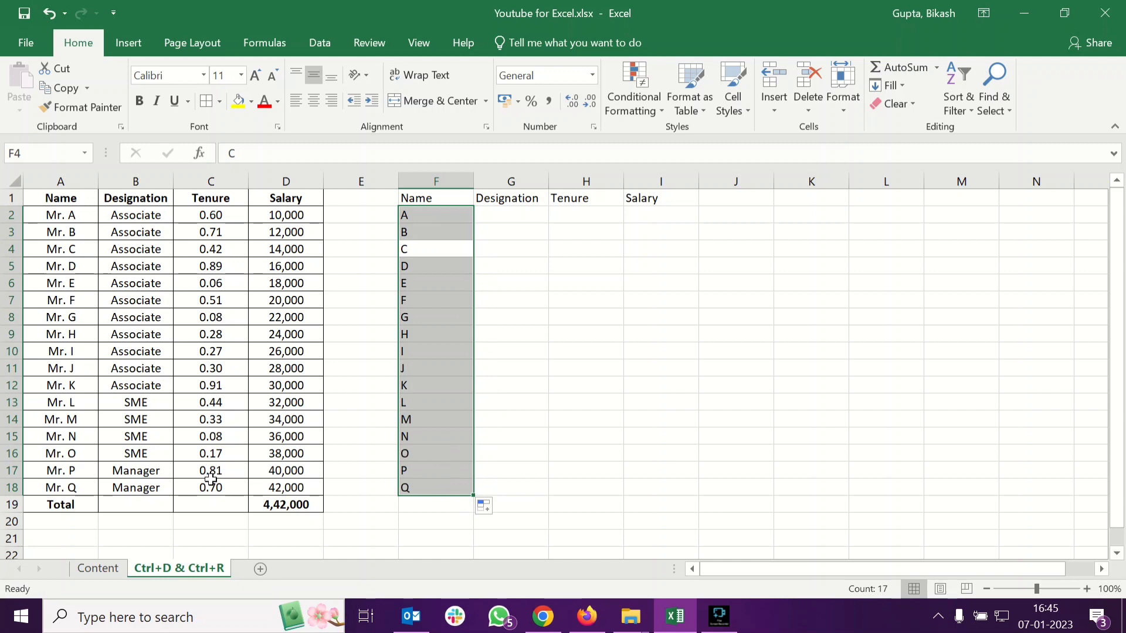
{"action": "left_click", "coordinate": [377, 504]}
{"action": "left_click", "coordinate": [261, 486]}
{"action": "left_click", "coordinate": [70, 490]}
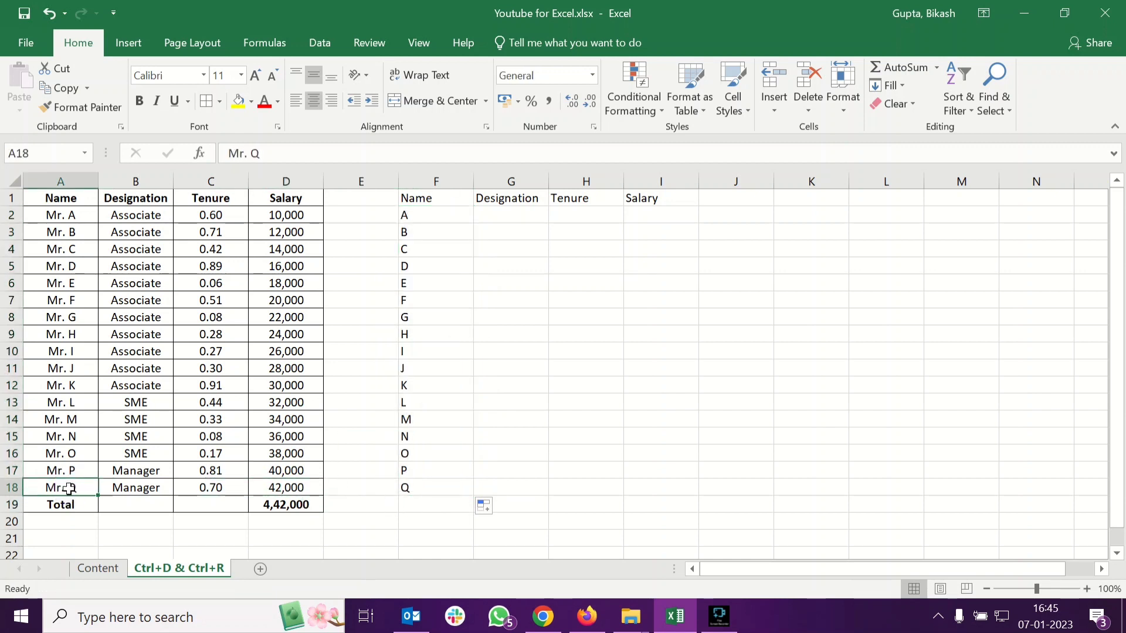
{"action": "left_click", "coordinate": [419, 217]}
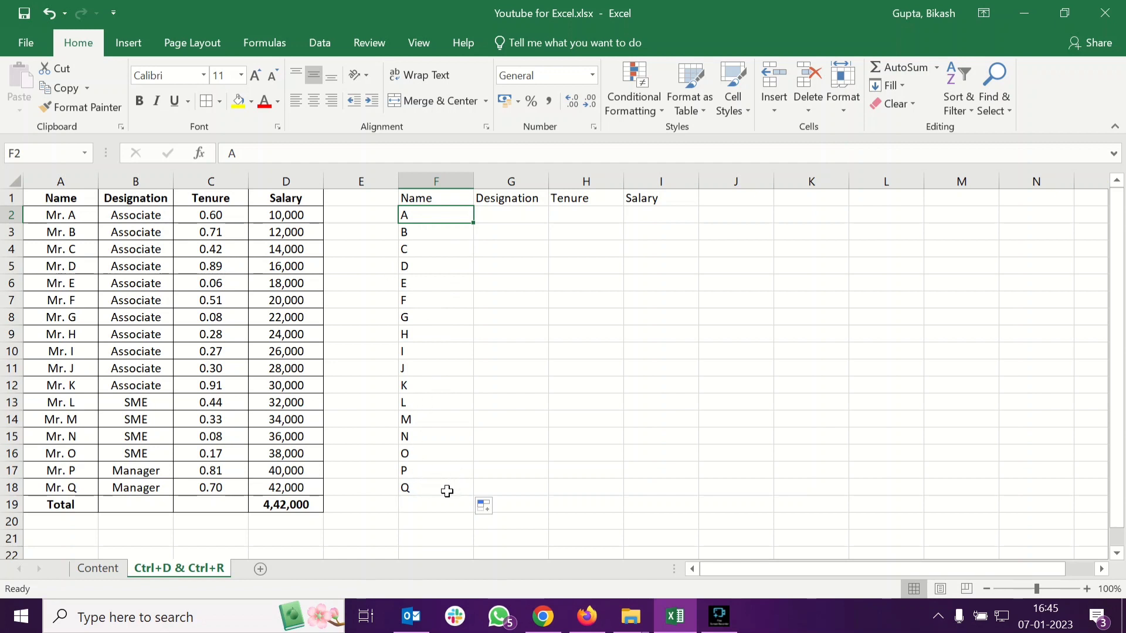
Enter a formula in J2 that concatenates "Mr. " with F2 using CONCATENATE
{"action": "left_click", "coordinate": [762, 217]}
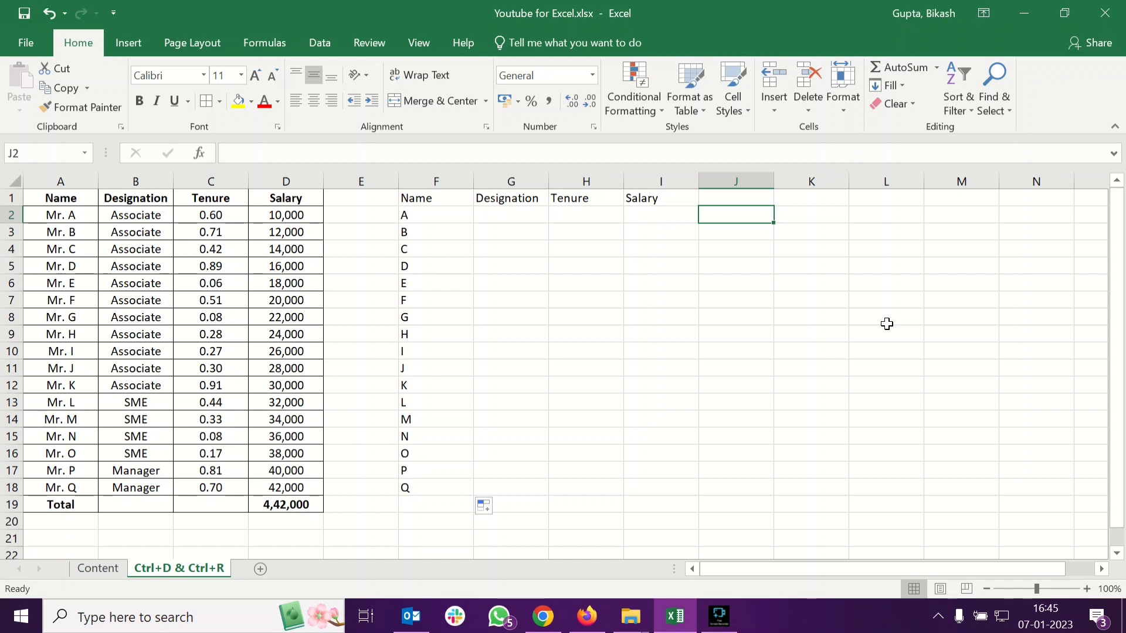
{"action": "type", "text": "="}
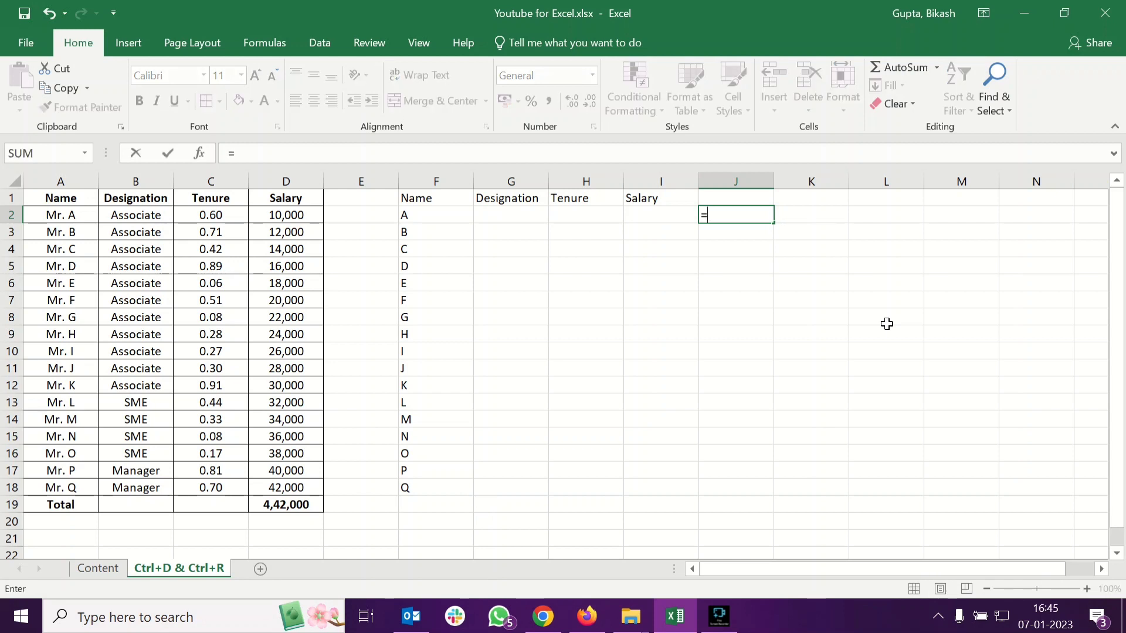
{"action": "type", "text": "conc"}
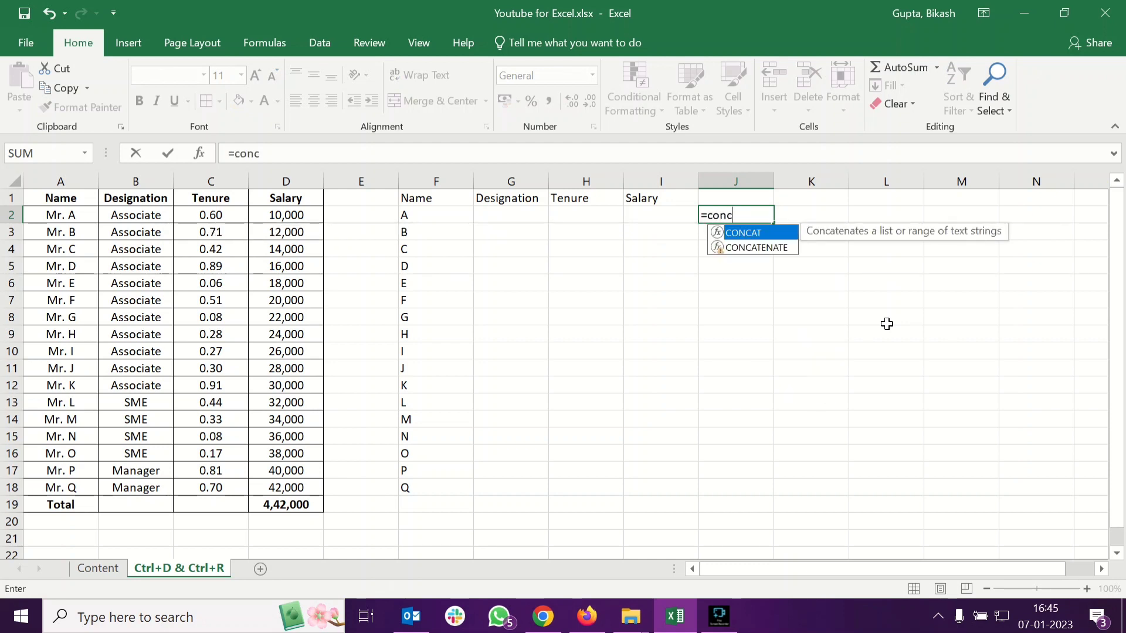
{"action": "key", "text": "Down"}
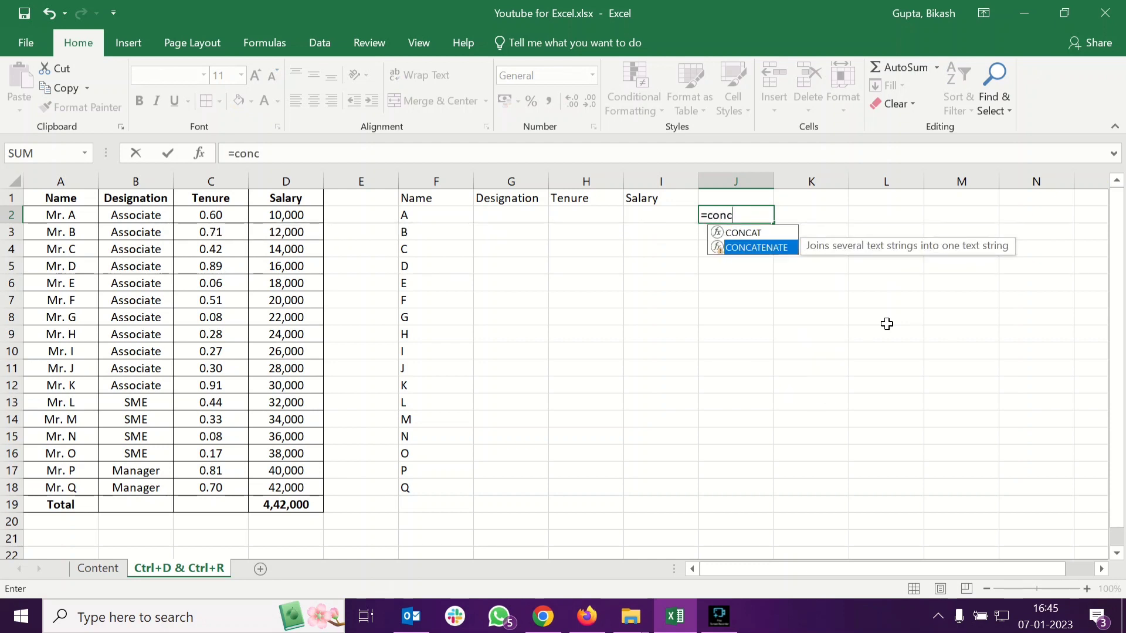
{"action": "key", "text": "Tab"}
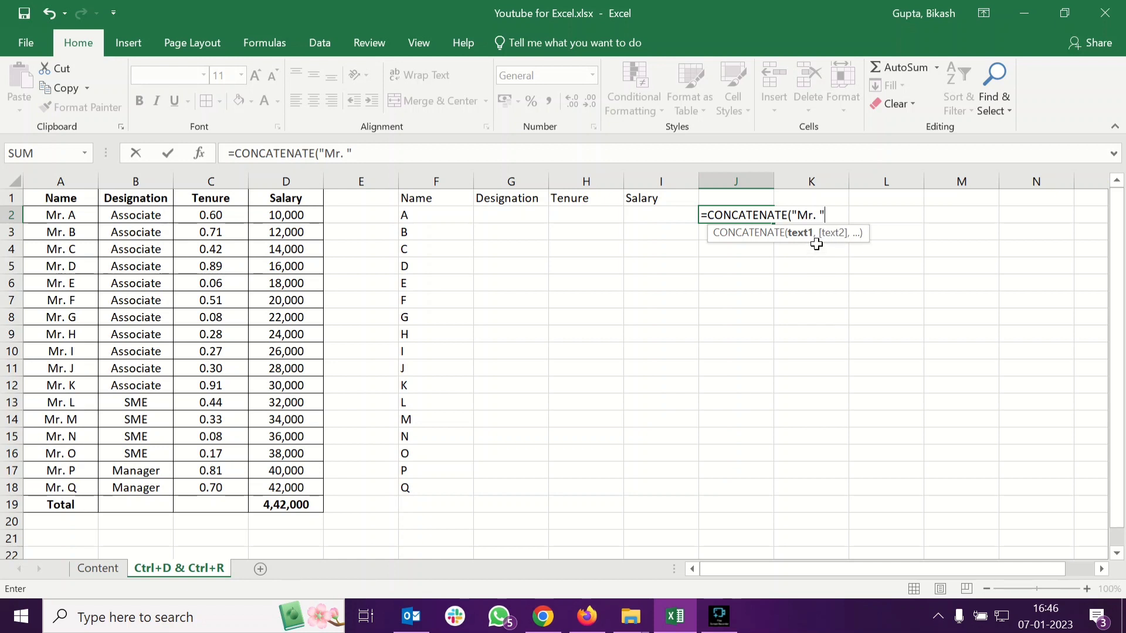
{"action": "type", "text": ","}
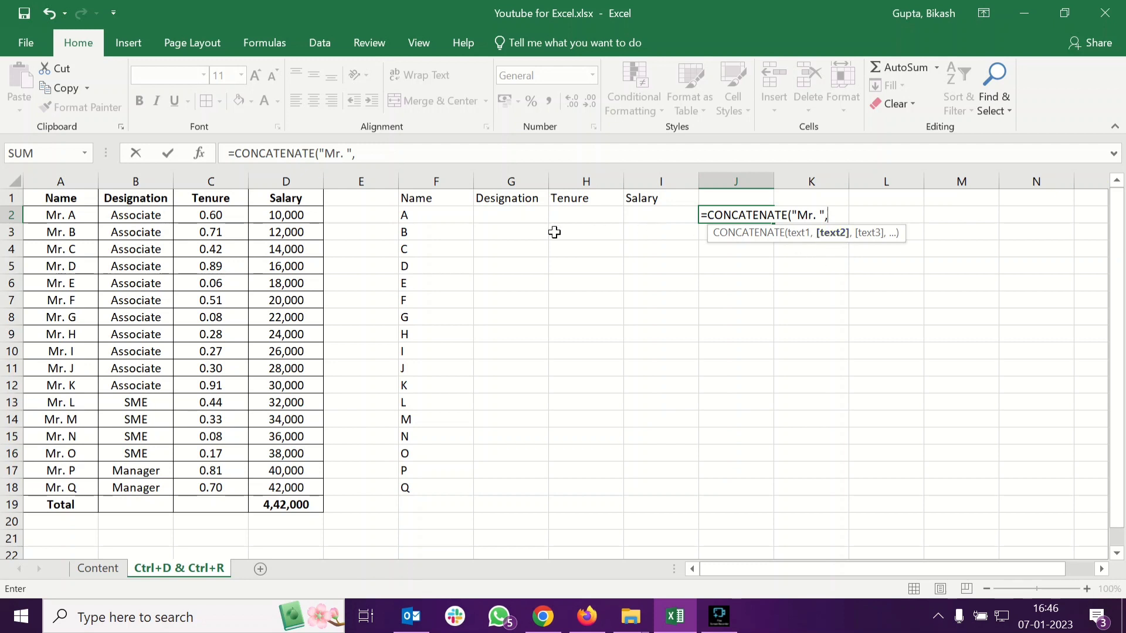
{"action": "left_click", "coordinate": [456, 215]}
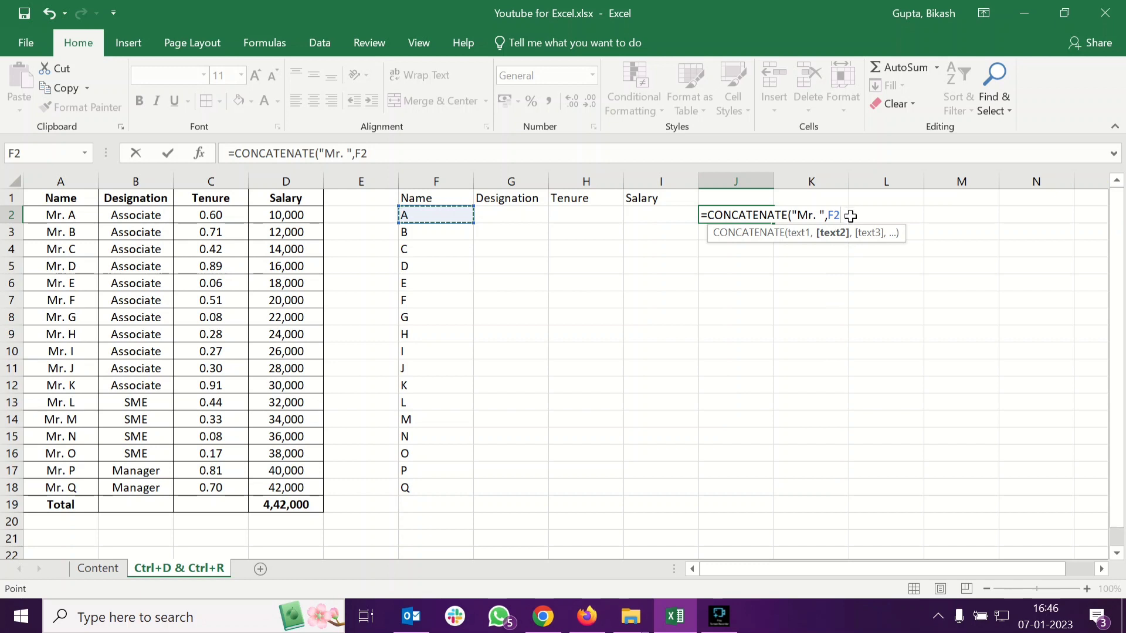
{"action": "type", "text": ")"}
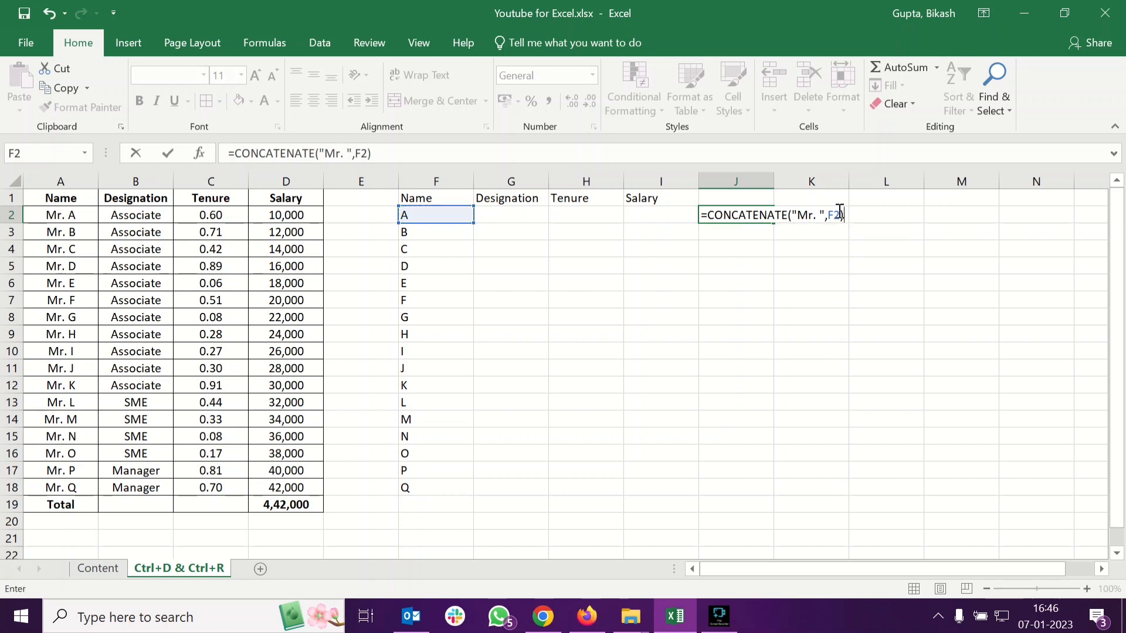
{"action": "key", "text": "Return"}
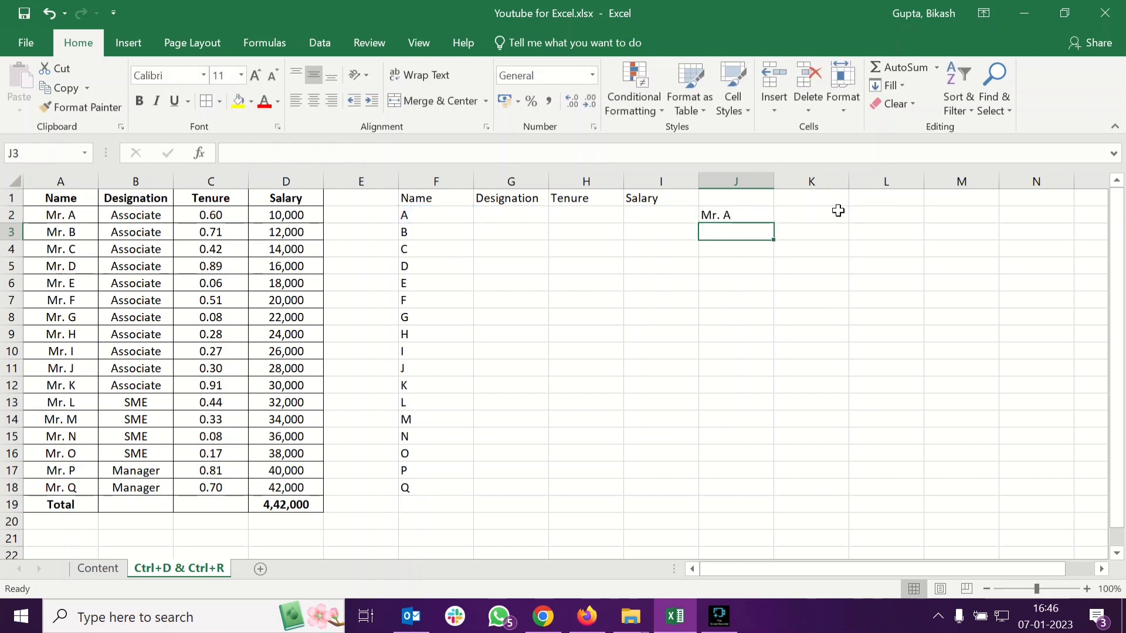
Fill the J2 formula down column J to row 18
{"action": "left_click", "coordinate": [727, 214]}
{"action": "left_click_drag", "start_coordinate": [781, 225], "coordinate": [751, 497]}
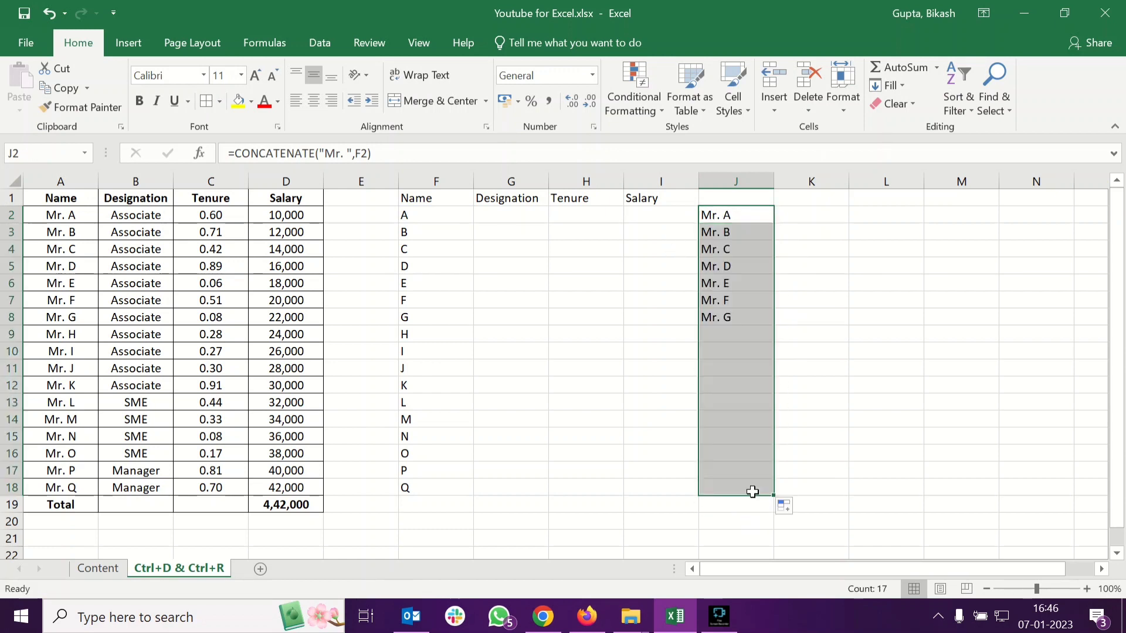
Inspect the filled formulas in column J and their references to column F
{"action": "left_click", "coordinate": [478, 488]}
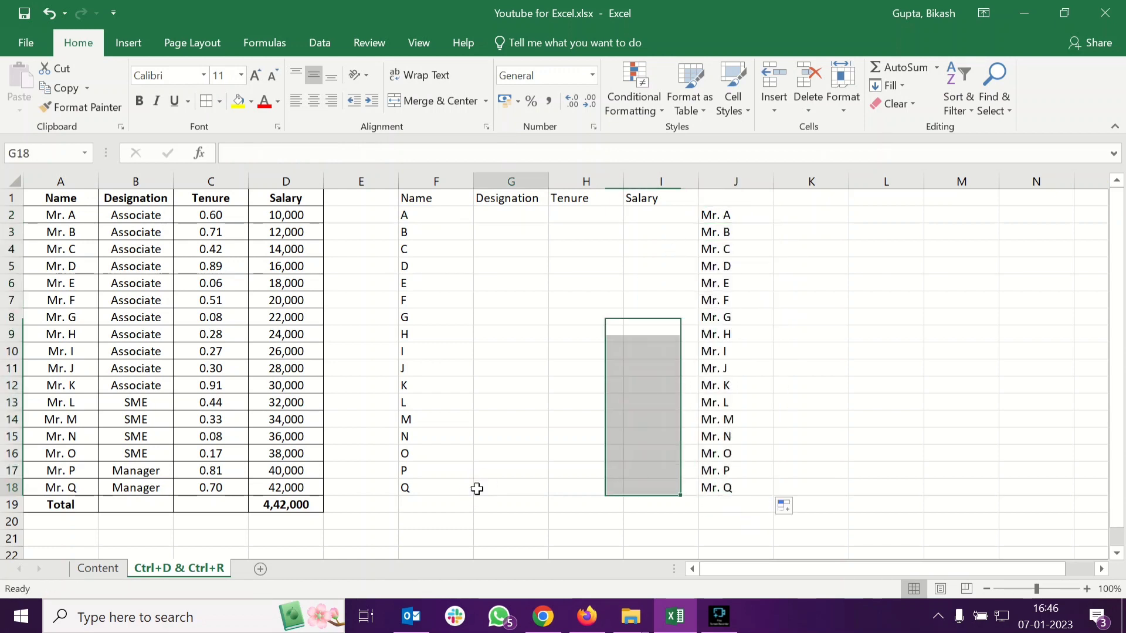
{"action": "left_click", "coordinate": [746, 203]}
{"action": "left_click", "coordinate": [747, 215]}
{"action": "left_click", "coordinate": [743, 486]}
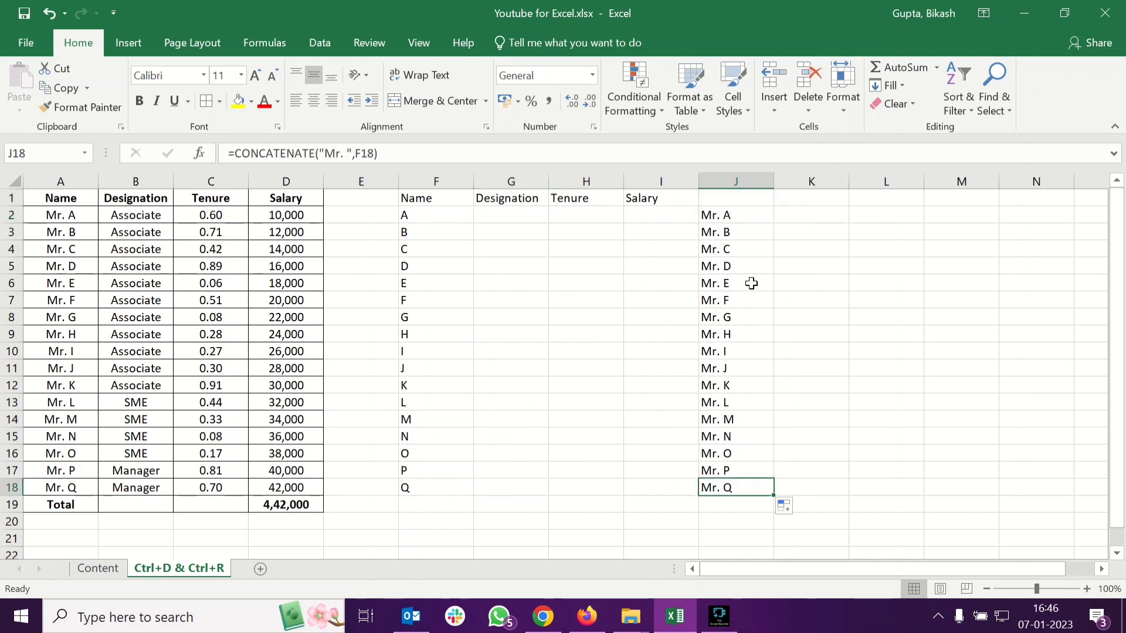
{"action": "left_click", "coordinate": [752, 216]}
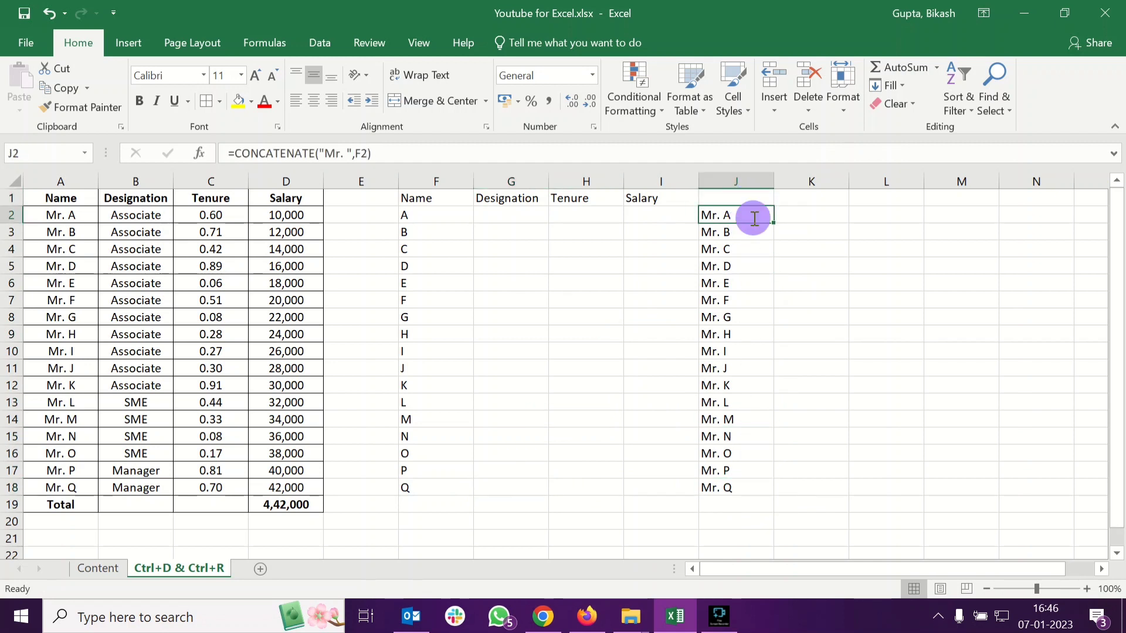
{"action": "double_click", "coordinate": [753, 216]}
{"action": "left_click", "coordinate": [834, 217]}
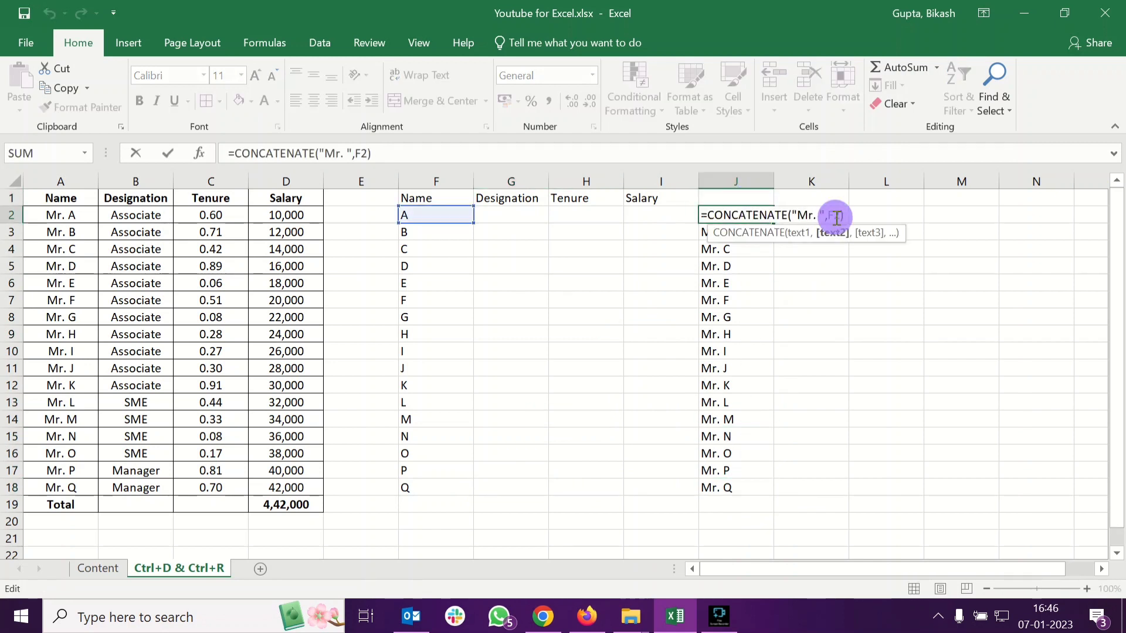
{"action": "left_click", "coordinate": [771, 269]}
{"action": "left_click", "coordinate": [759, 234]}
{"action": "double_click", "coordinate": [759, 234]}
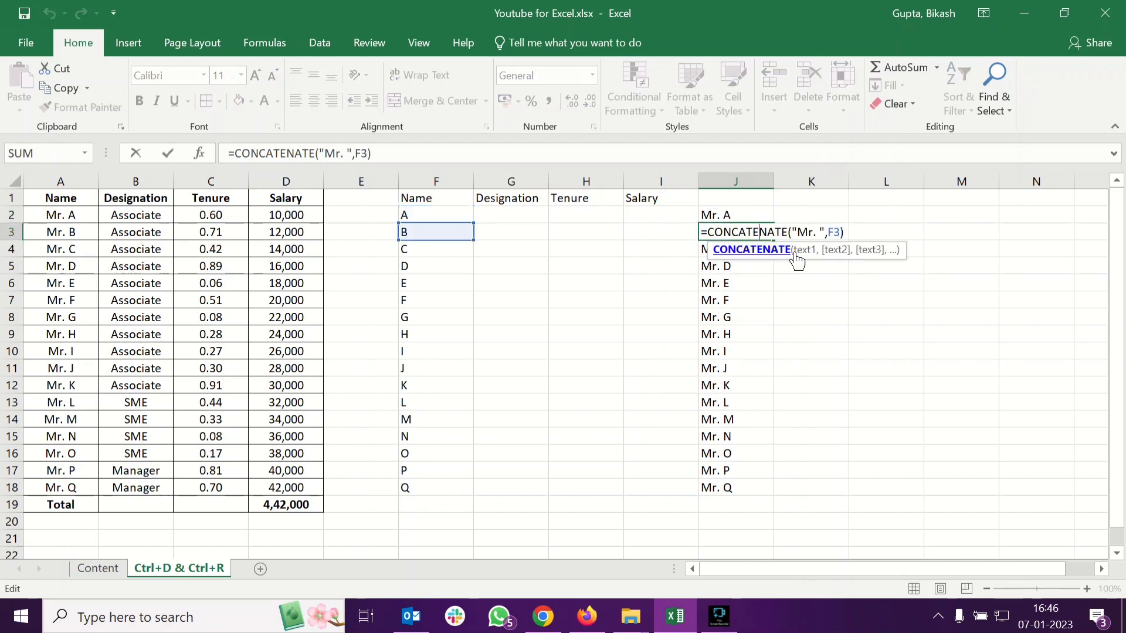
{"action": "left_click", "coordinate": [871, 230]}
{"action": "left_click", "coordinate": [767, 219]}
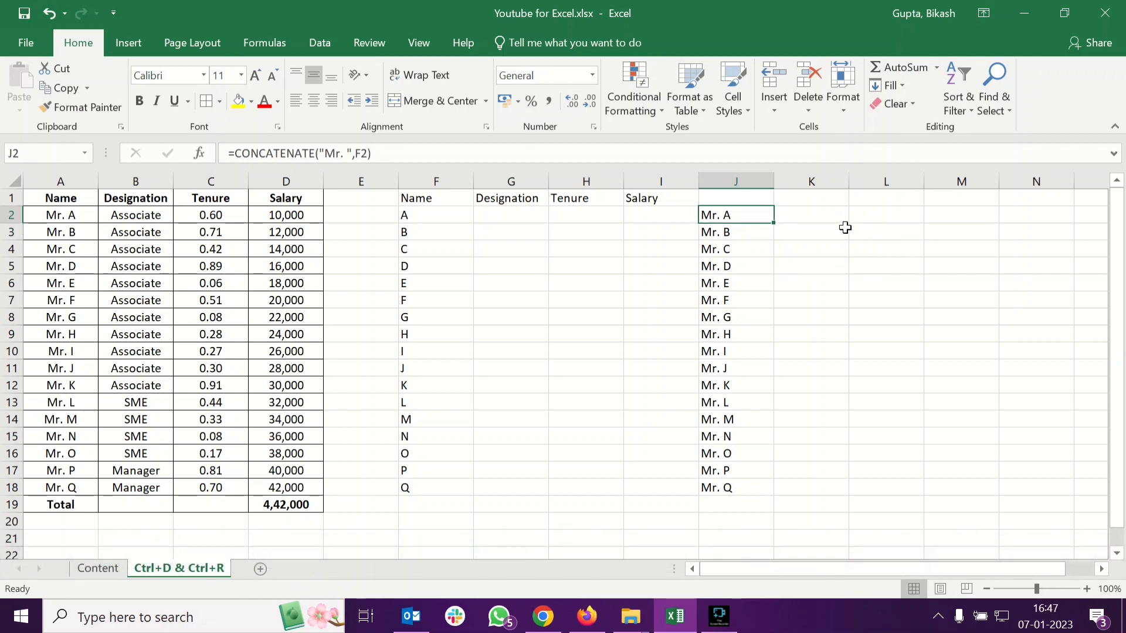
{"action": "left_click", "coordinate": [750, 235]}
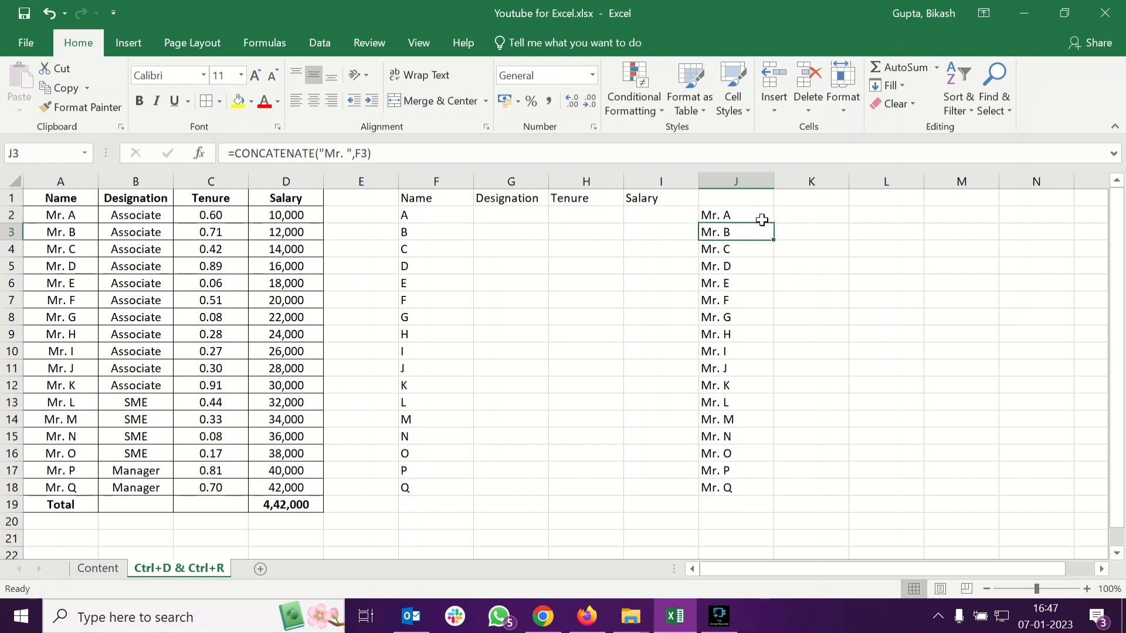
{"action": "left_click", "coordinate": [762, 219]}
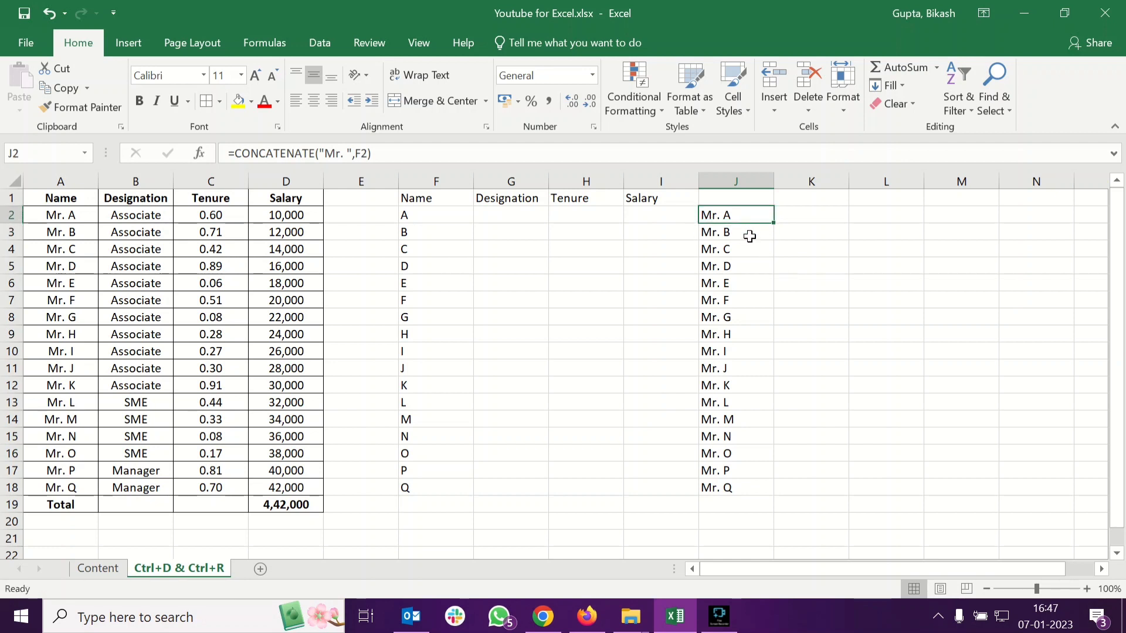
{"action": "key", "text": "Down"}
{"action": "key", "text": "Down"}
{"action": "key", "text": "Down"}
{"action": "key", "text": "Down"}
{"action": "key", "text": "Down"}
{"action": "key", "text": "Down"}
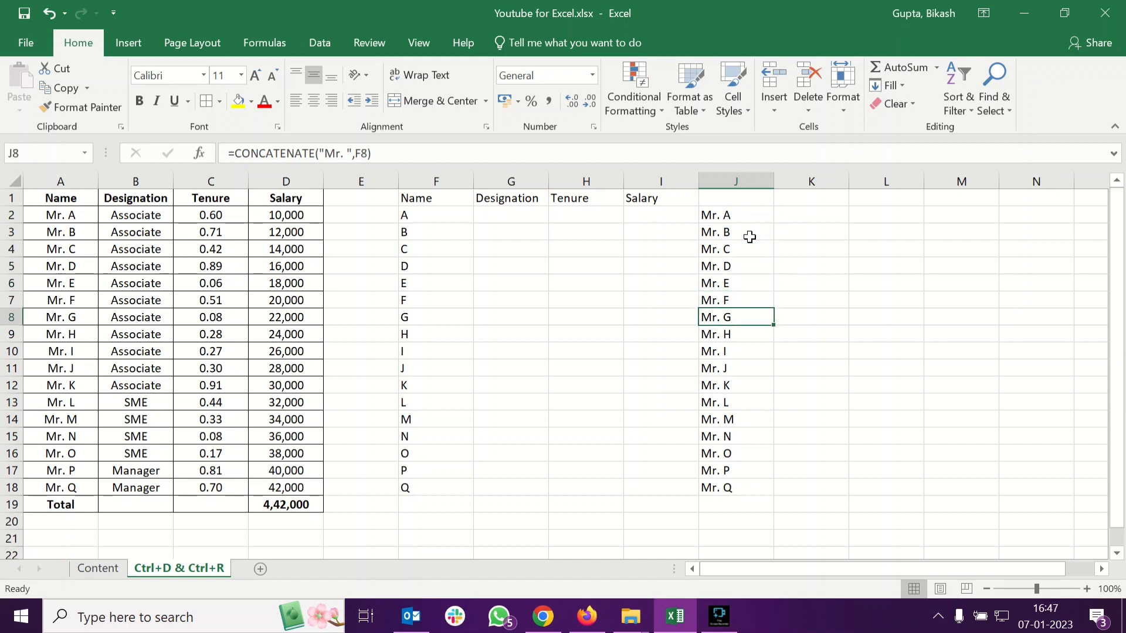
{"action": "key", "text": "Up"}
{"action": "key", "text": "Up"}
{"action": "key", "text": "Up"}
{"action": "key", "text": "Up"}
{"action": "key", "text": "Up"}
{"action": "key", "text": "Up"}
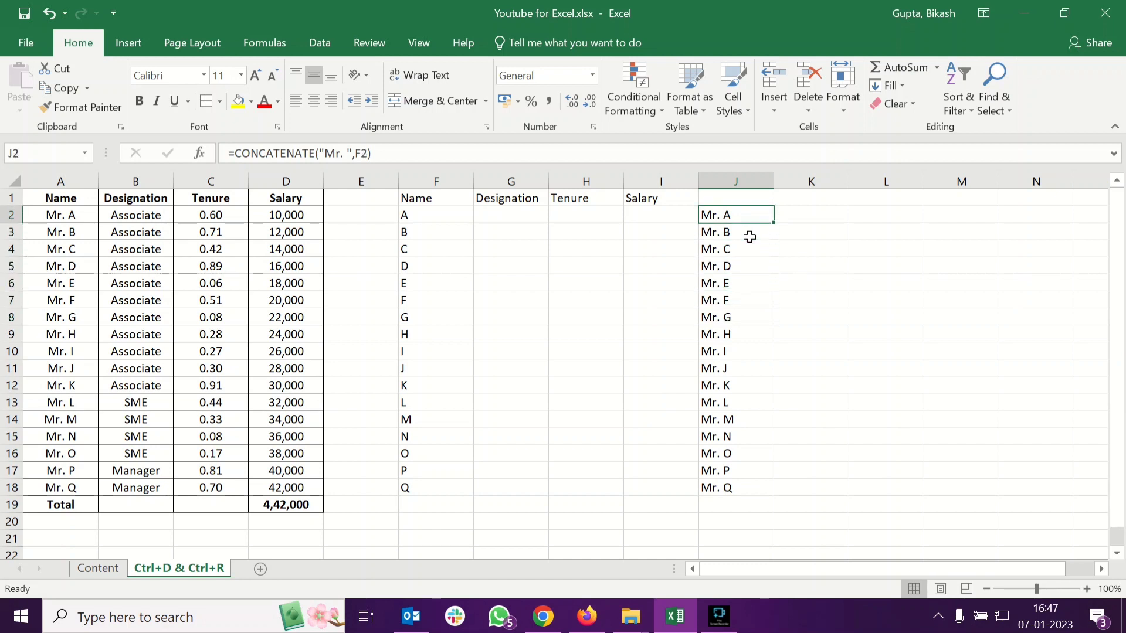
Copy J2:J18 and paste them as values over F2:F18
{"action": "key", "text": "ctrl+shift+Down"}
{"action": "key", "text": "ctrl+c"}
{"action": "right_click", "coordinate": [433, 219]}
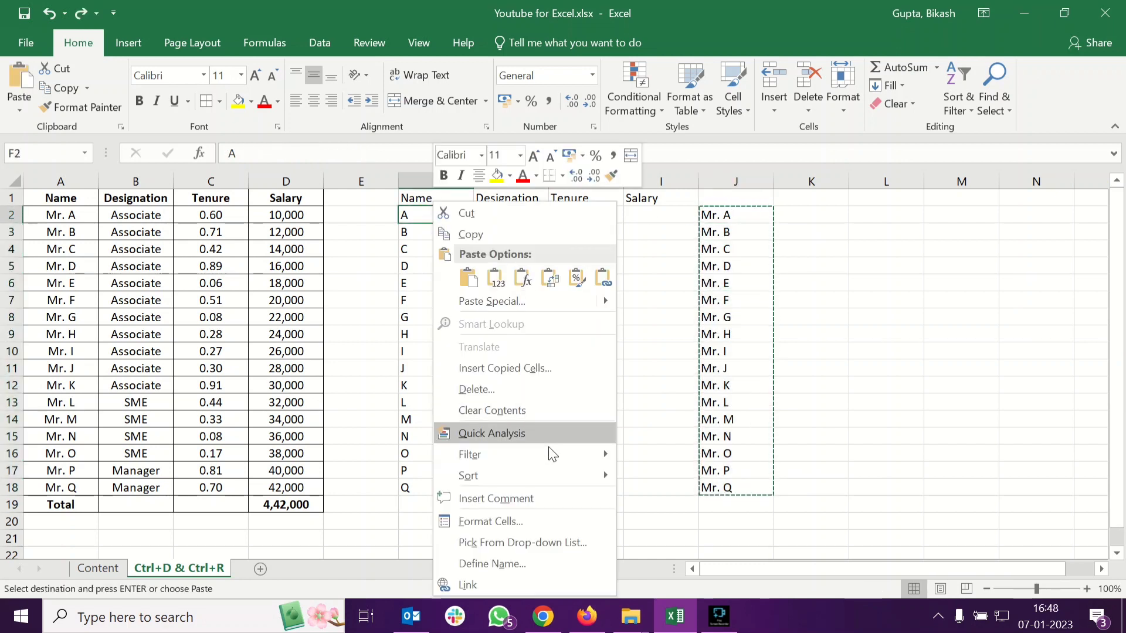
{"action": "mouse_move", "coordinate": [615, 297]}
{"action": "left_click", "coordinate": [627, 399]}
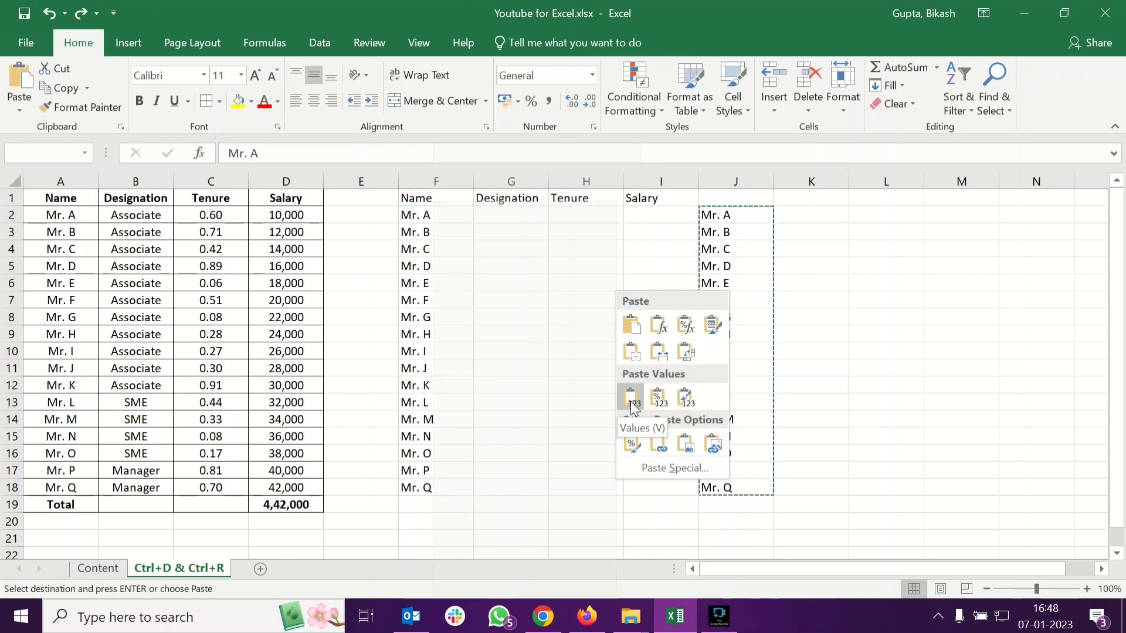
Clear the helper formulas from J2:J18
{"action": "left_click_drag", "start_coordinate": [762, 216], "coordinate": [740, 490]}
{"action": "key", "text": "Delete"}
{"action": "left_click", "coordinate": [646, 351]}
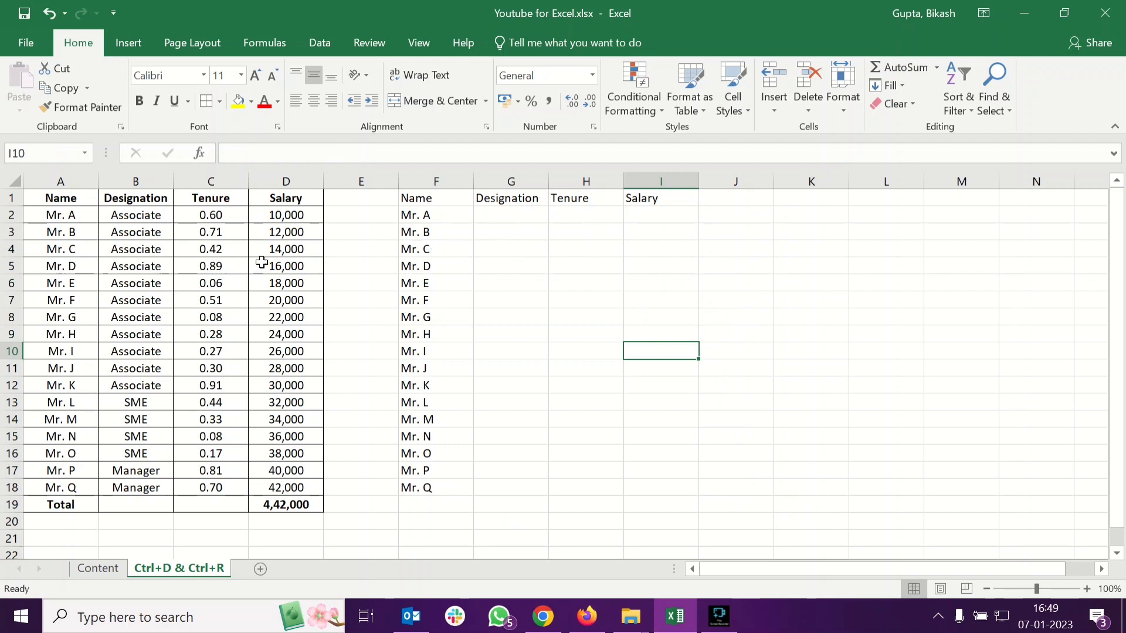
Enter Associate in G2 and autofill it down the Designation column to row 12
{"action": "left_click", "coordinate": [529, 213]}
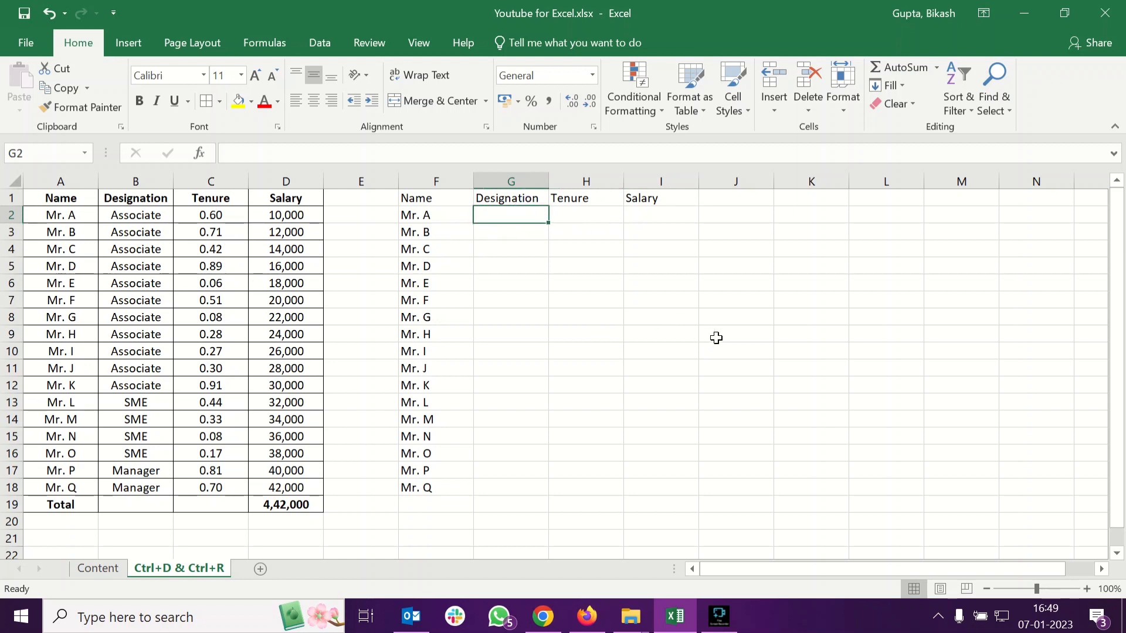
{"action": "type", "text": "Asso"}
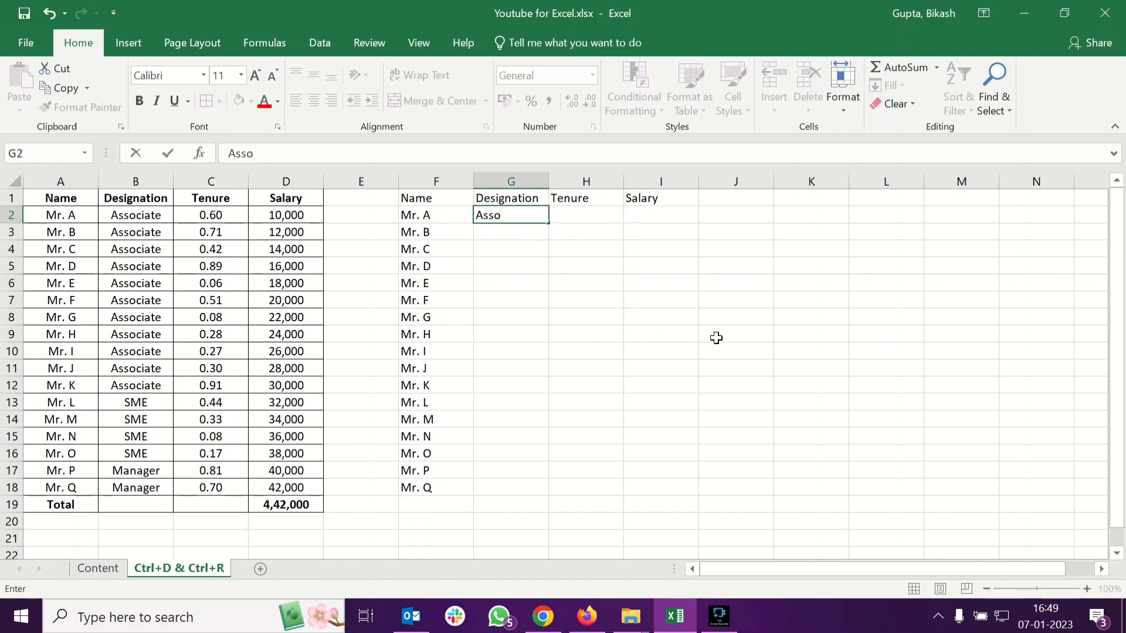
{"action": "type", "text": "ciate"}
{"action": "key", "text": "Return"}
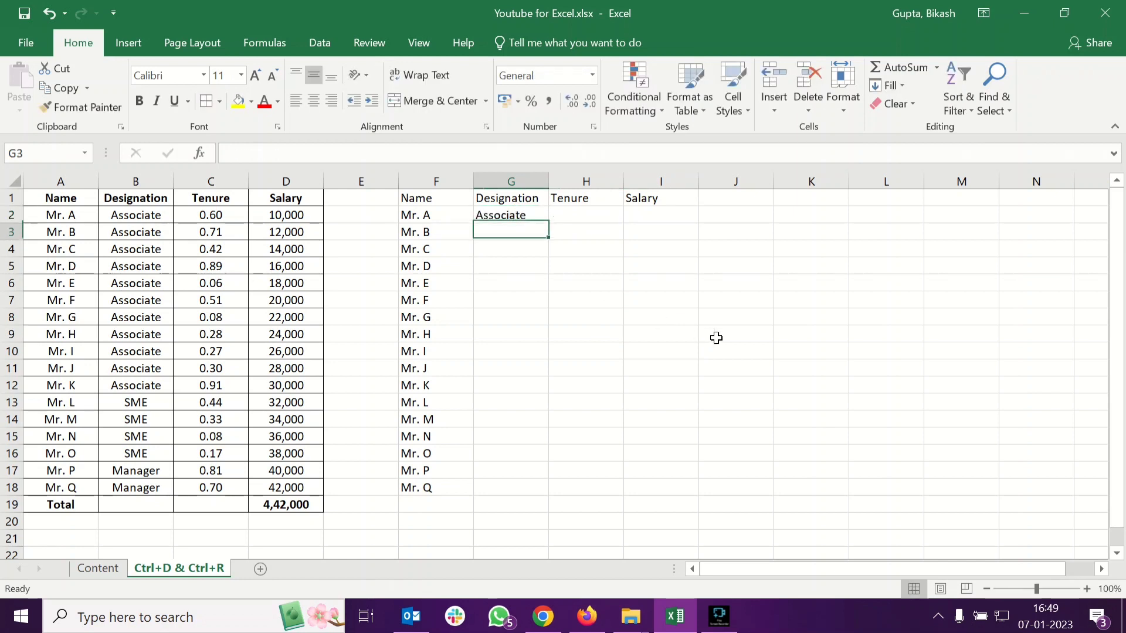
{"action": "left_click", "coordinate": [532, 218]}
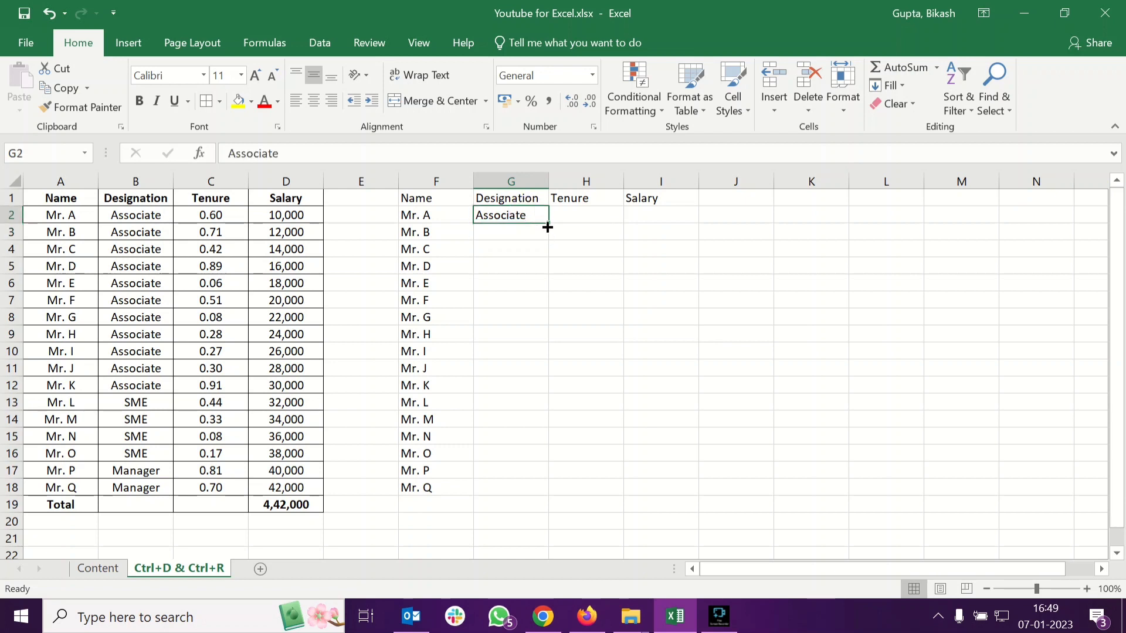
{"action": "left_click_drag", "start_coordinate": [546, 224], "coordinate": [521, 392]}
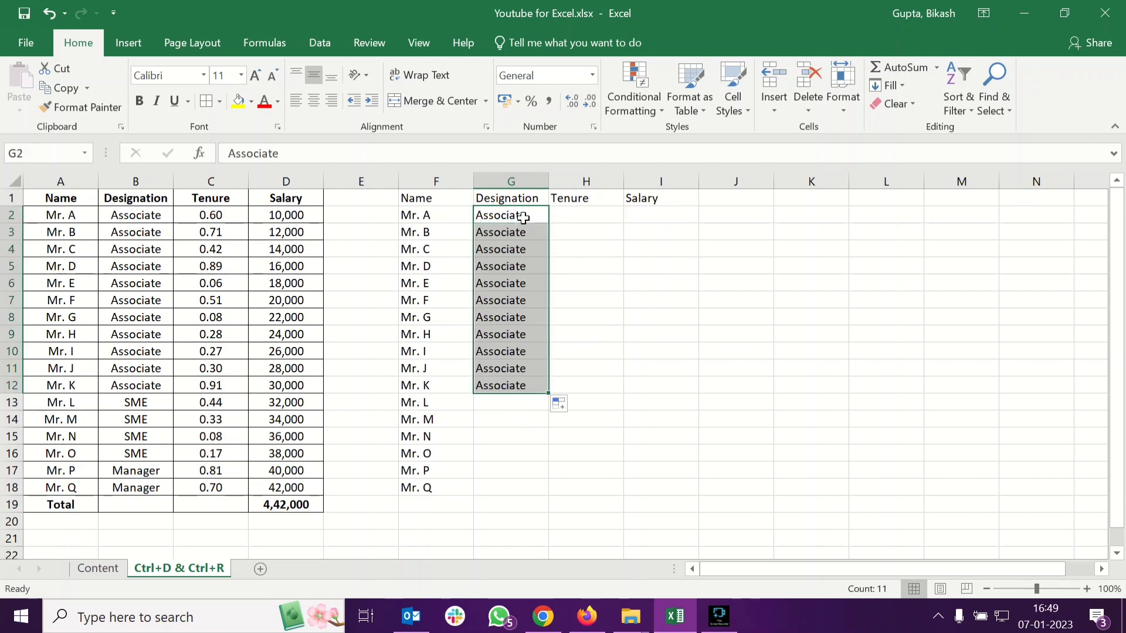
Enter SME in G13 and autofill it down the Designation column to row 16
{"action": "left_click", "coordinate": [507, 402]}
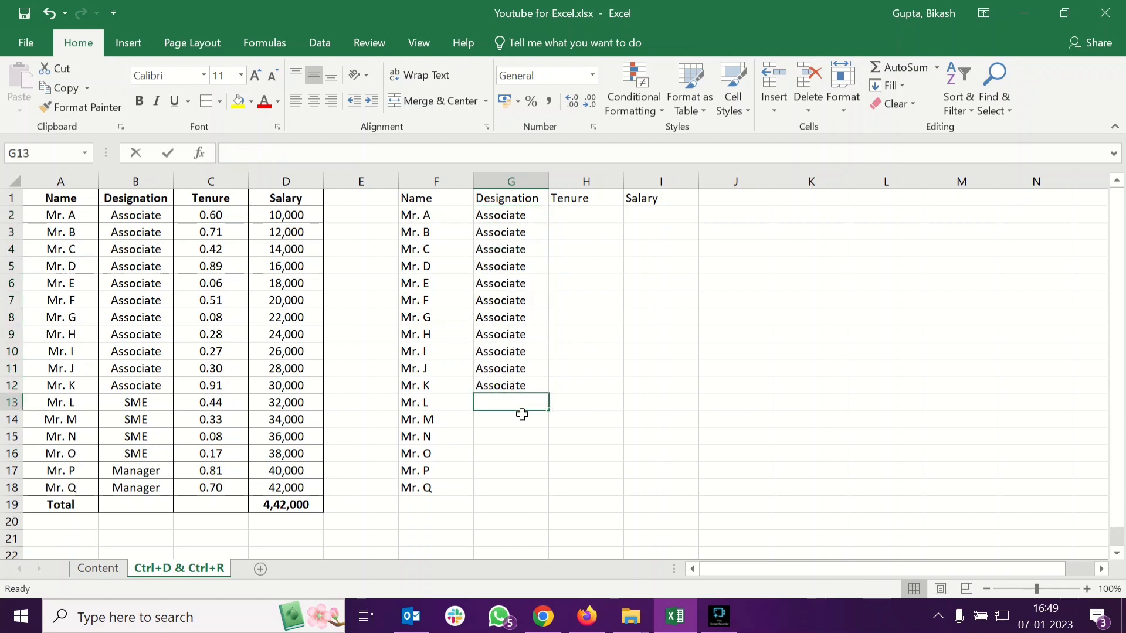
{"action": "type", "text": "SME"}
{"action": "key", "text": "Return"}
{"action": "left_click", "coordinate": [523, 406]}
{"action": "left_click_drag", "start_coordinate": [548, 412], "coordinate": [551, 463]}
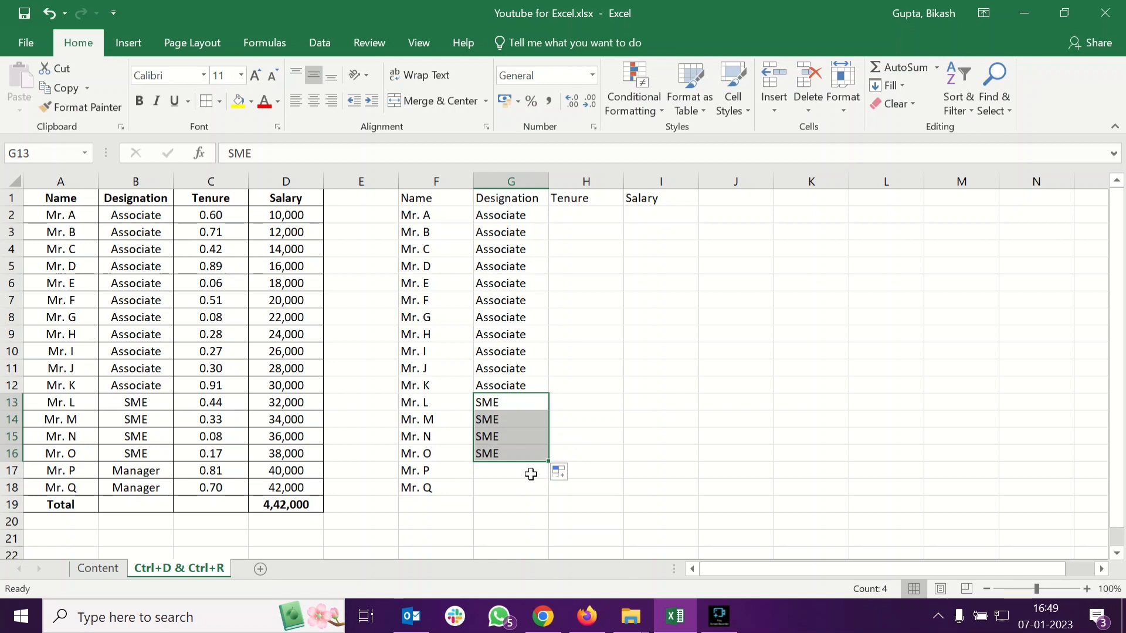
Enter Manager in G17 and copy it into G18
{"action": "left_click", "coordinate": [530, 472]}
{"action": "type", "text": "ma"}
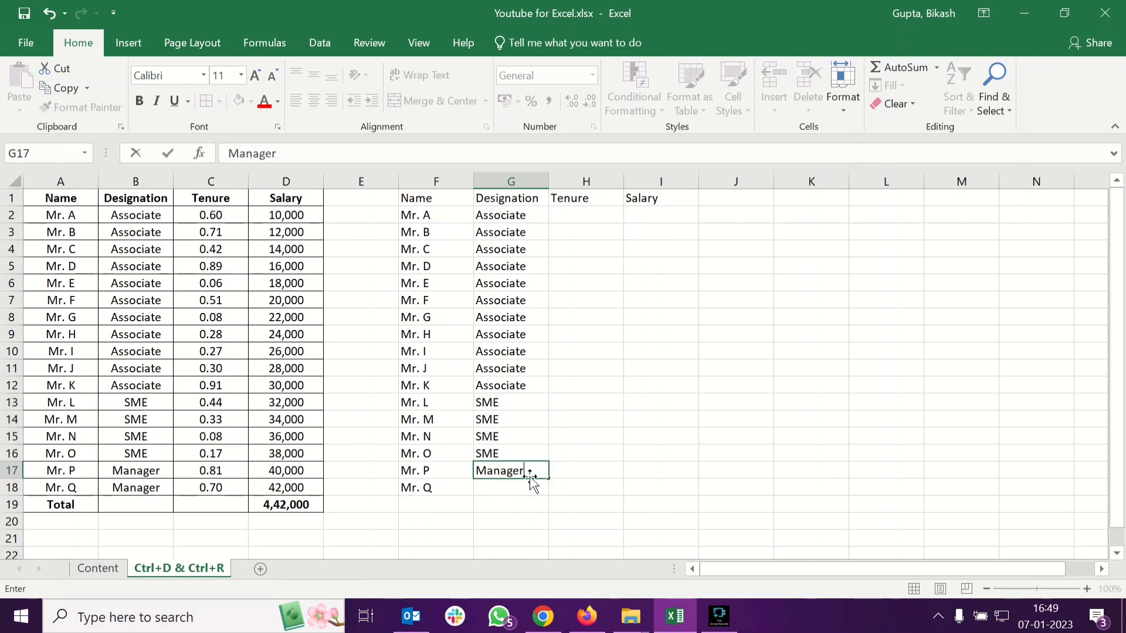
{"action": "type", "text": "nager"}
{"action": "key", "text": "Return"}
{"action": "left_click", "coordinate": [524, 469]}
{"action": "key", "text": "ctrl+c"}
{"action": "left_click", "coordinate": [529, 491]}
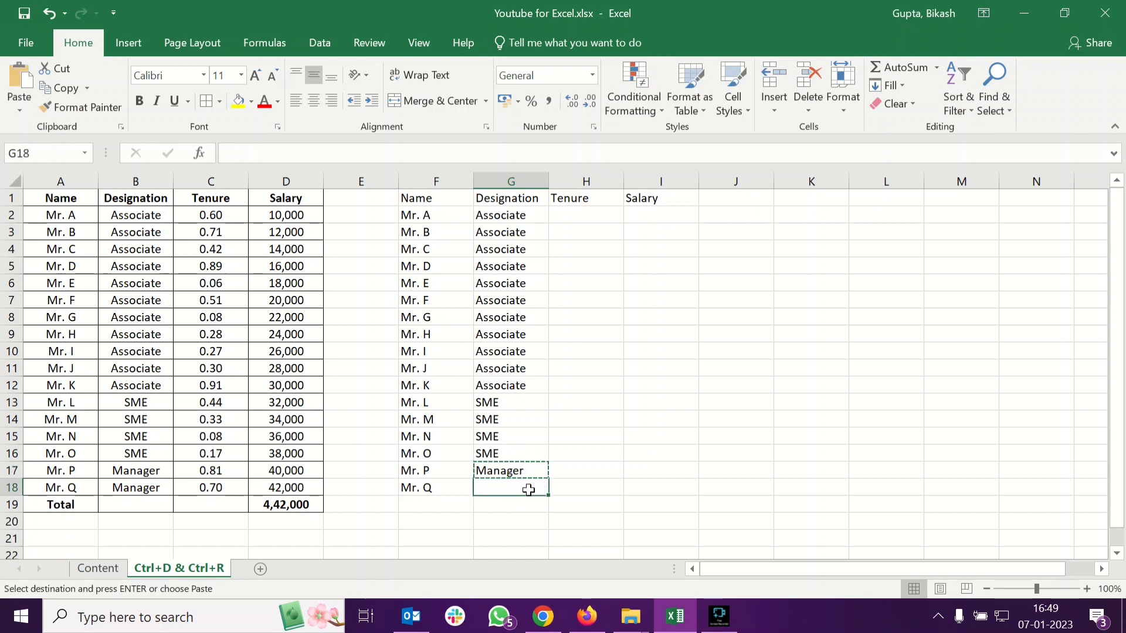
{"action": "key", "text": "ctrl+v"}
Enter the formula =RAND() in H2 under Tenure
{"action": "left_click", "coordinate": [601, 382]}
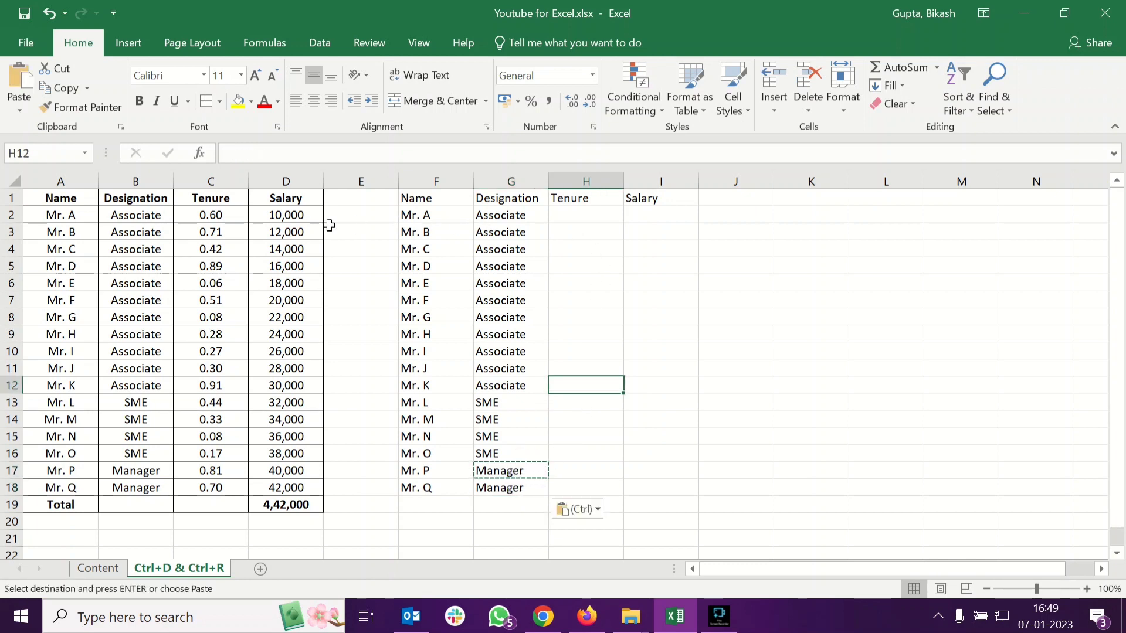
{"action": "left_click", "coordinate": [240, 220]}
{"action": "left_click", "coordinate": [591, 214]}
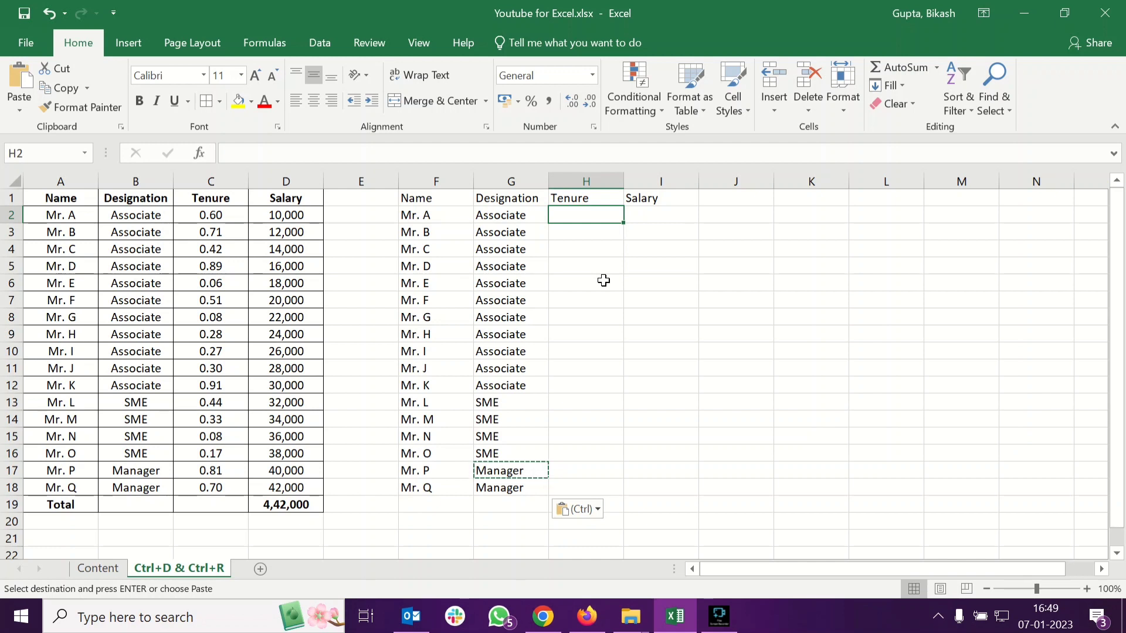
{"action": "type", "text": "=rand"}
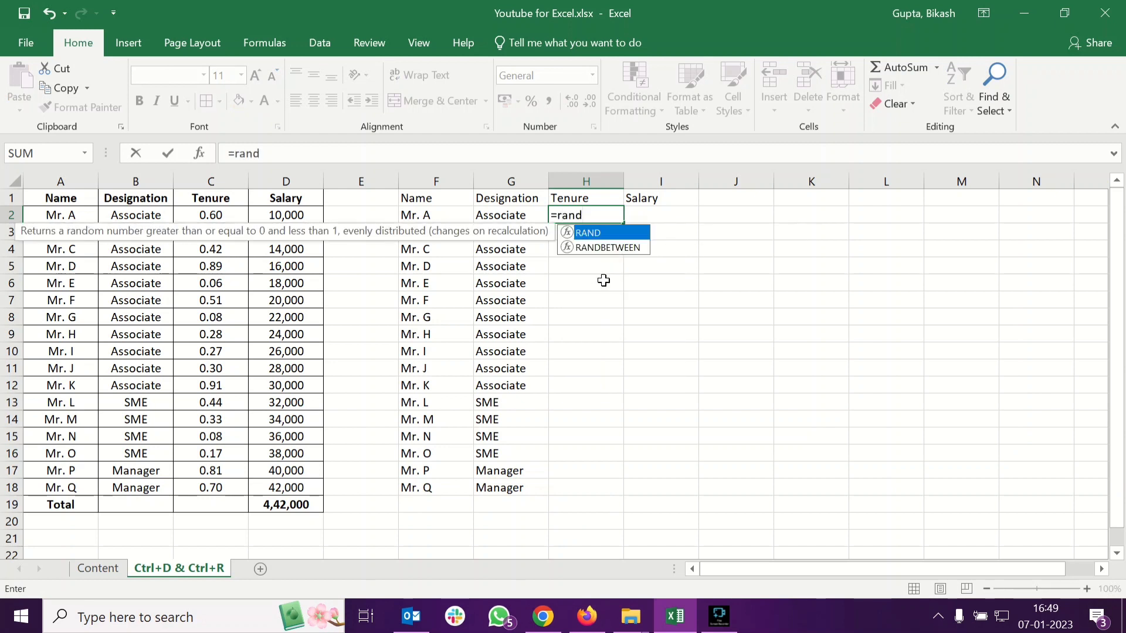
{"action": "key", "text": "Tab"}
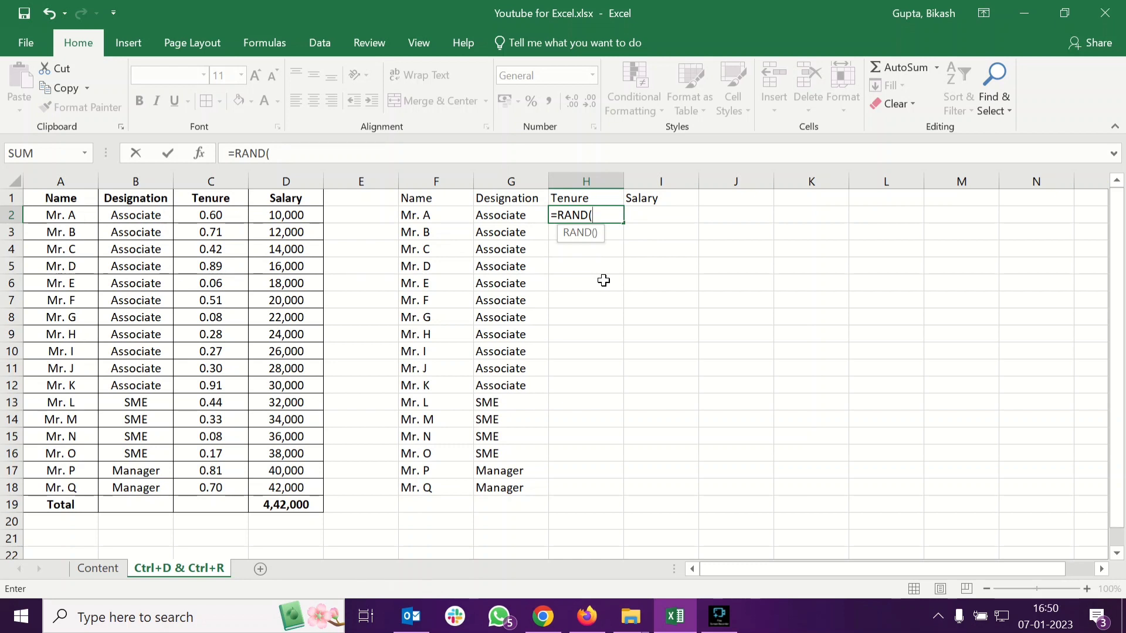
{"action": "type", "text": ")"}
{"action": "key", "text": "Return"}
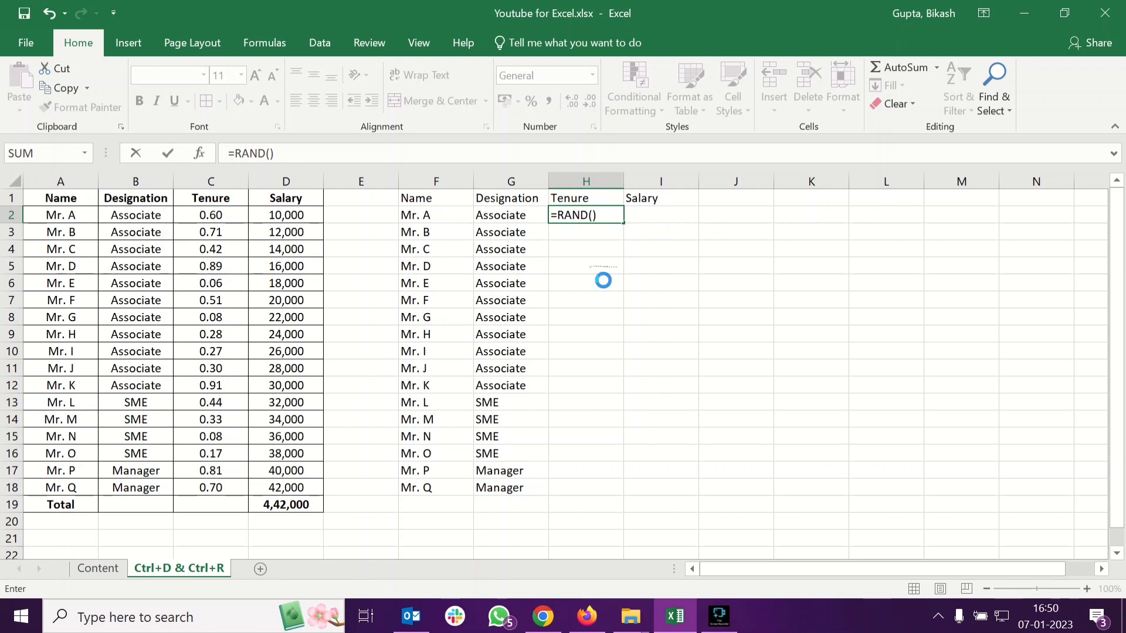
Autofill the RAND formula from H2 down to H18
{"action": "left_click", "coordinate": [604, 215]}
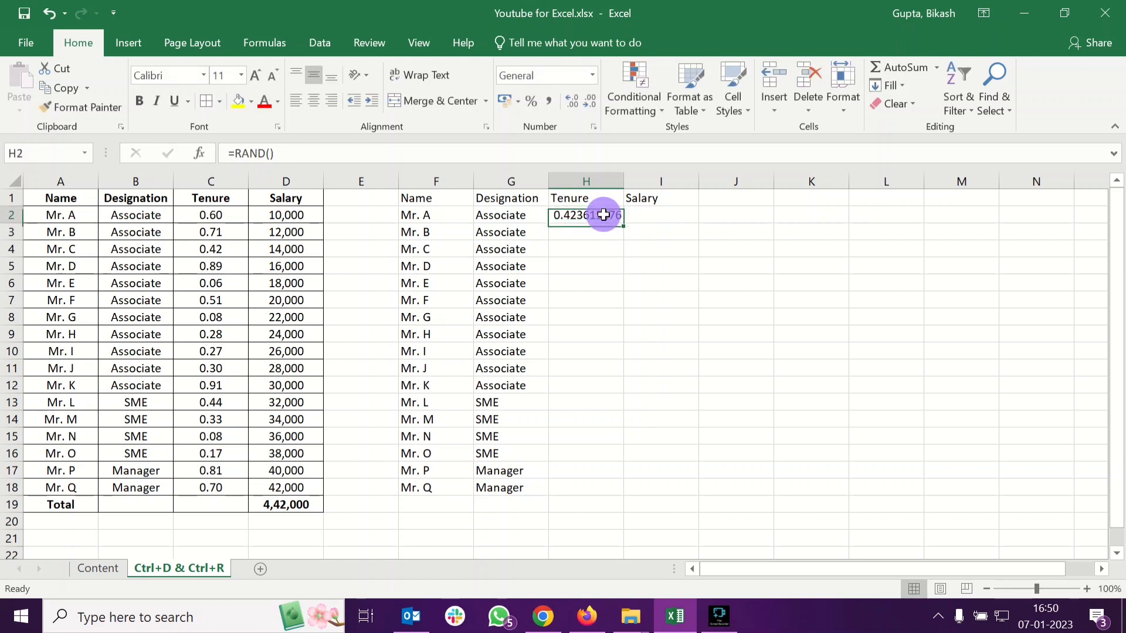
{"action": "left_click_drag", "start_coordinate": [624, 228], "coordinate": [592, 491]}
{"action": "left_click", "coordinate": [672, 354]}
{"action": "left_click", "coordinate": [607, 216]}
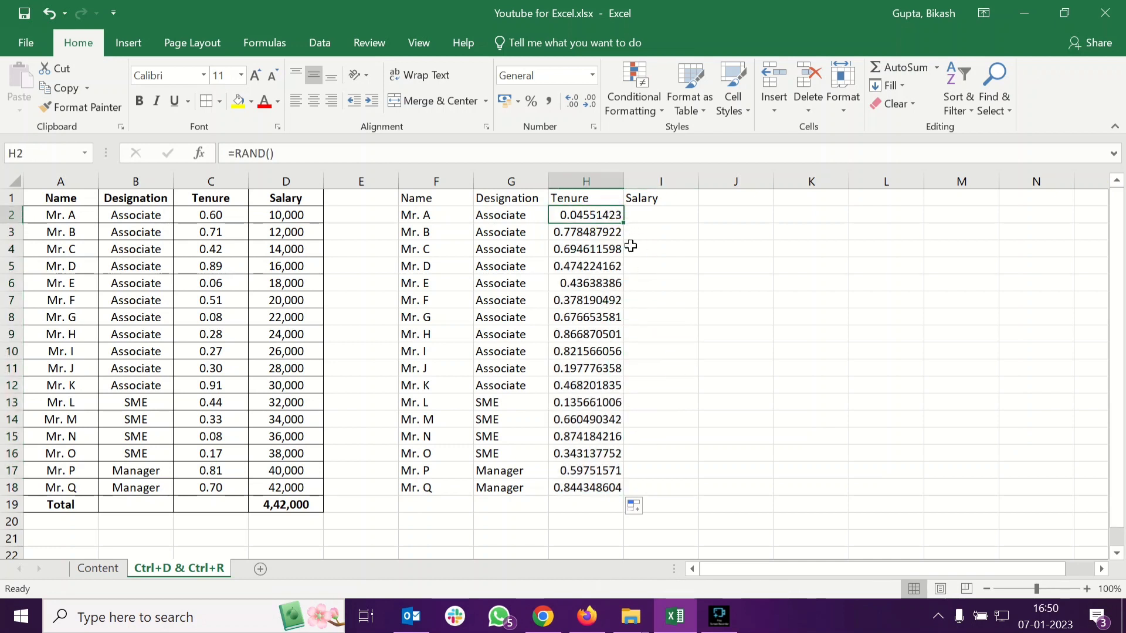
Select cells around the table to show the random tenure values recalculating
{"action": "left_click", "coordinate": [745, 216]}
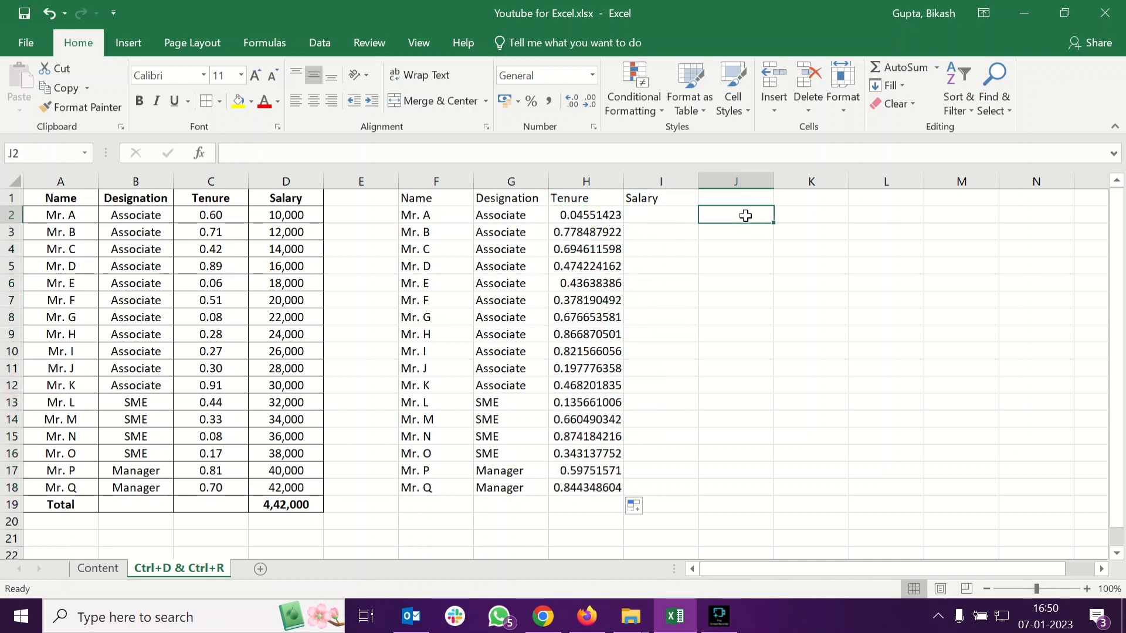
{"action": "left_click", "coordinate": [410, 214]}
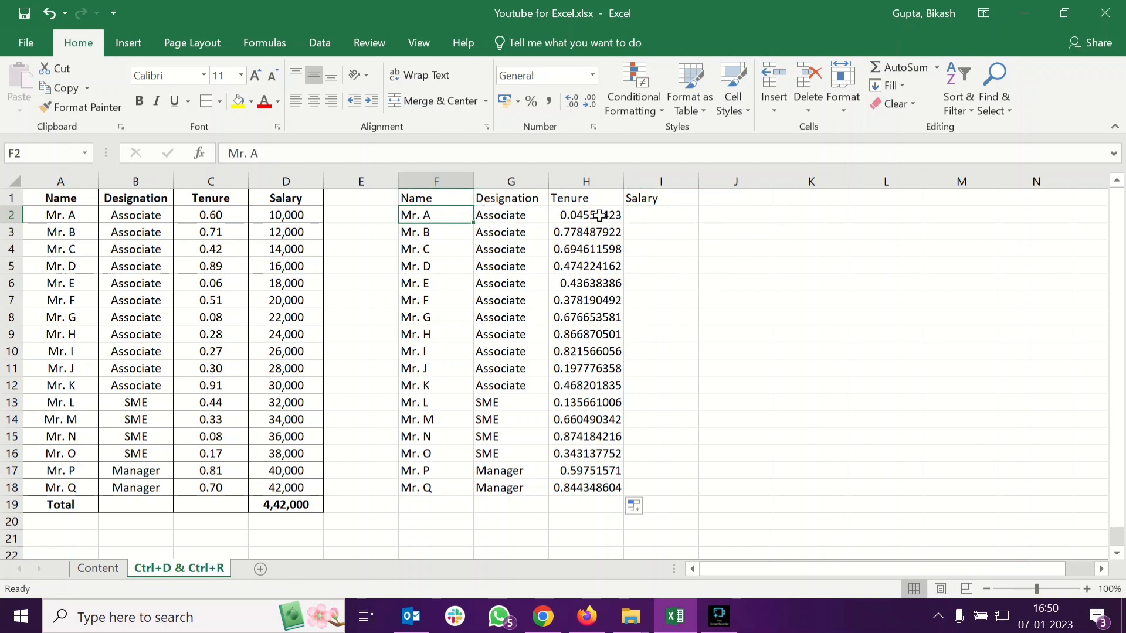
{"action": "left_click", "coordinate": [716, 214]}
{"action": "left_click", "coordinate": [417, 215]}
{"action": "left_click", "coordinate": [736, 215]}
{"action": "left_click", "coordinate": [568, 211]}
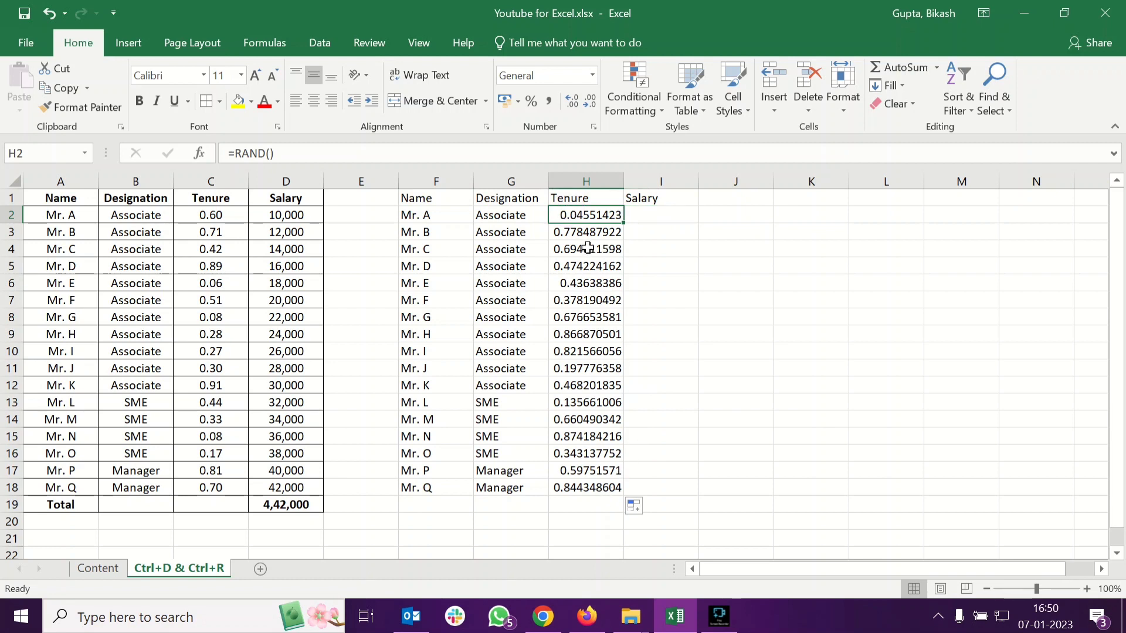
{"action": "left_click", "coordinate": [722, 216]}
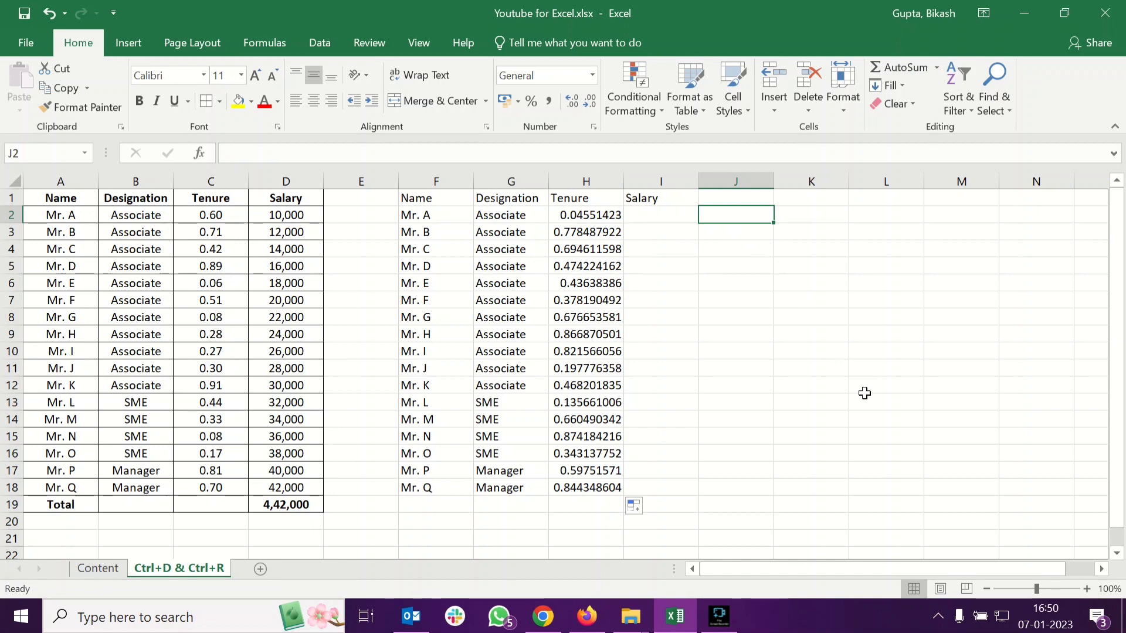
Enter 12, 43, 234 and dfg in J2:J5 to trigger recalculation, then delete them
{"action": "type", "text": "12"}
{"action": "key", "text": "Return"}
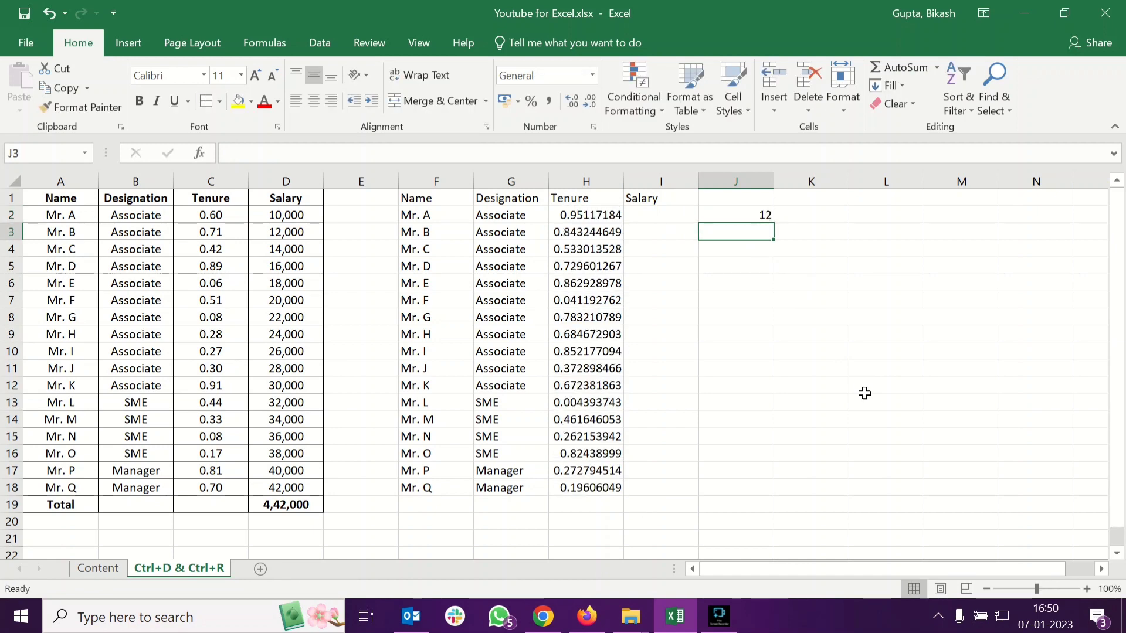
{"action": "type", "text": "43"}
{"action": "key", "text": "Return"}
{"action": "type", "text": "234"}
{"action": "key", "text": "Return"}
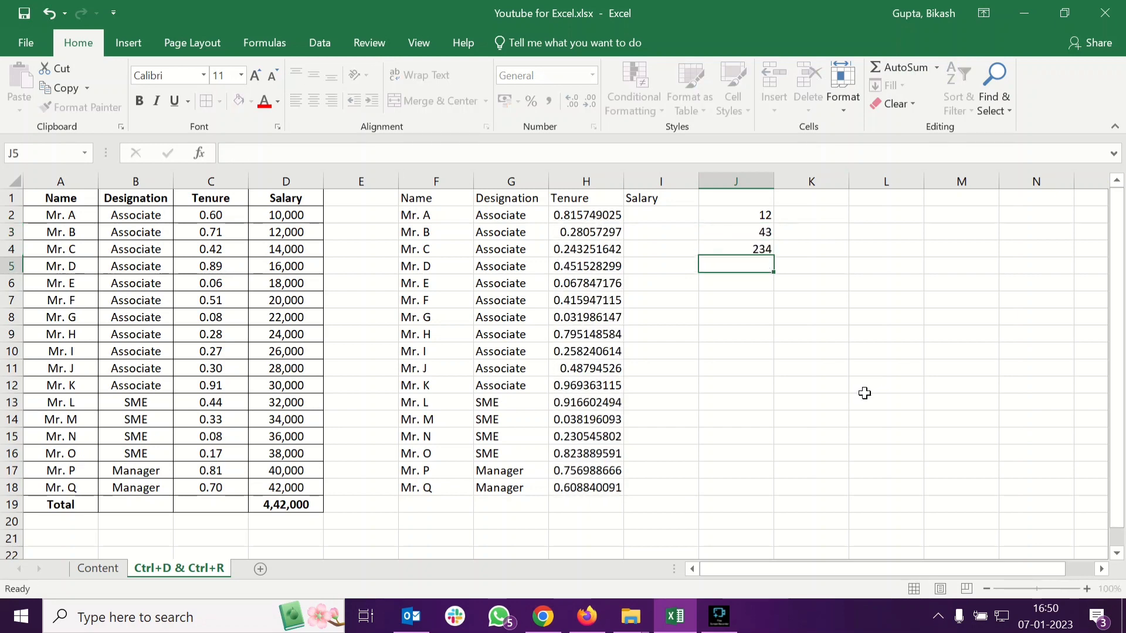
{"action": "type", "text": "dfg"}
{"action": "key", "text": "Return"}
{"action": "left_click", "coordinate": [577, 218]}
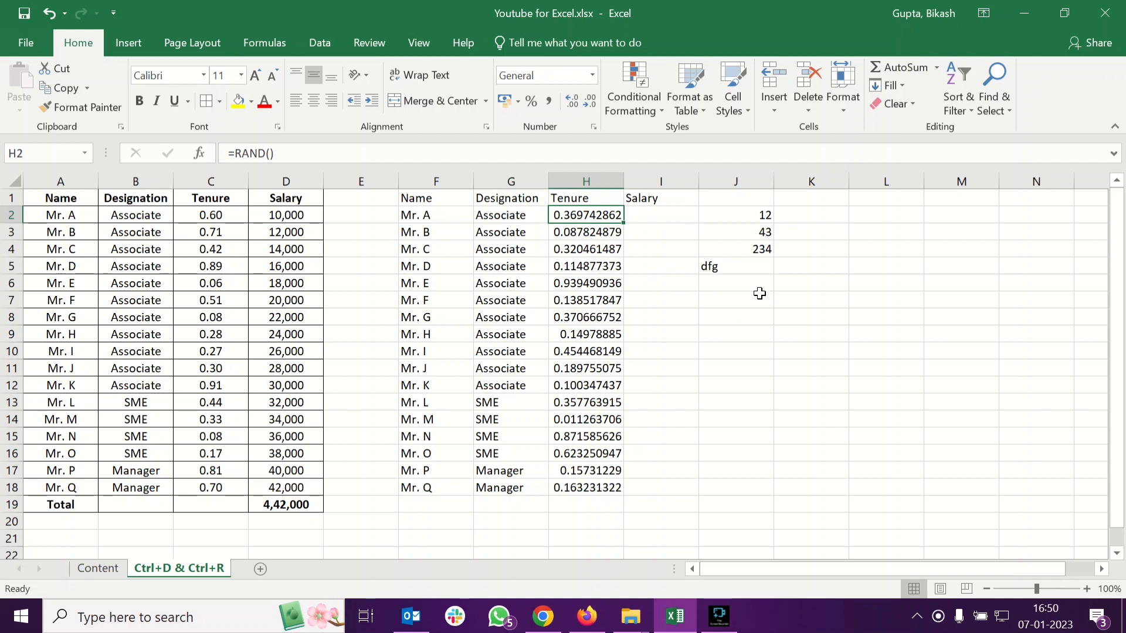
{"action": "left_click_drag", "start_coordinate": [764, 217], "coordinate": [733, 271]}
{"action": "key", "text": "Delete"}
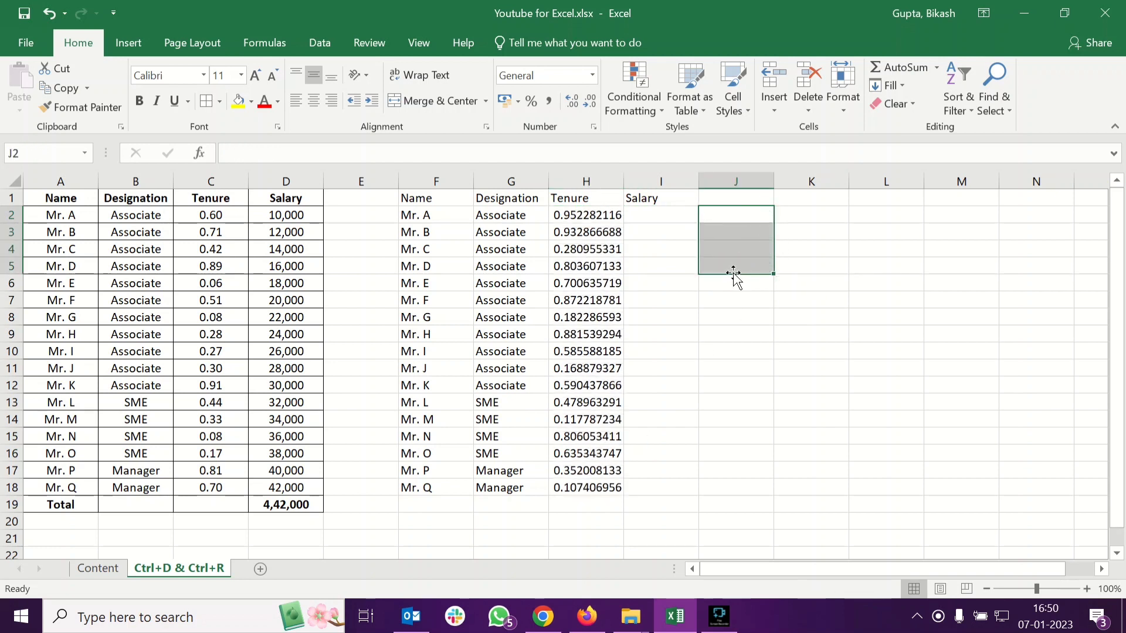
Copy H2:H18 and paste them as values into J2:J18
{"action": "left_click", "coordinate": [716, 284]}
{"action": "left_click_drag", "start_coordinate": [603, 212], "coordinate": [586, 489]}
{"action": "key", "text": "ctrl+c"}
{"action": "right_click", "coordinate": [752, 216]}
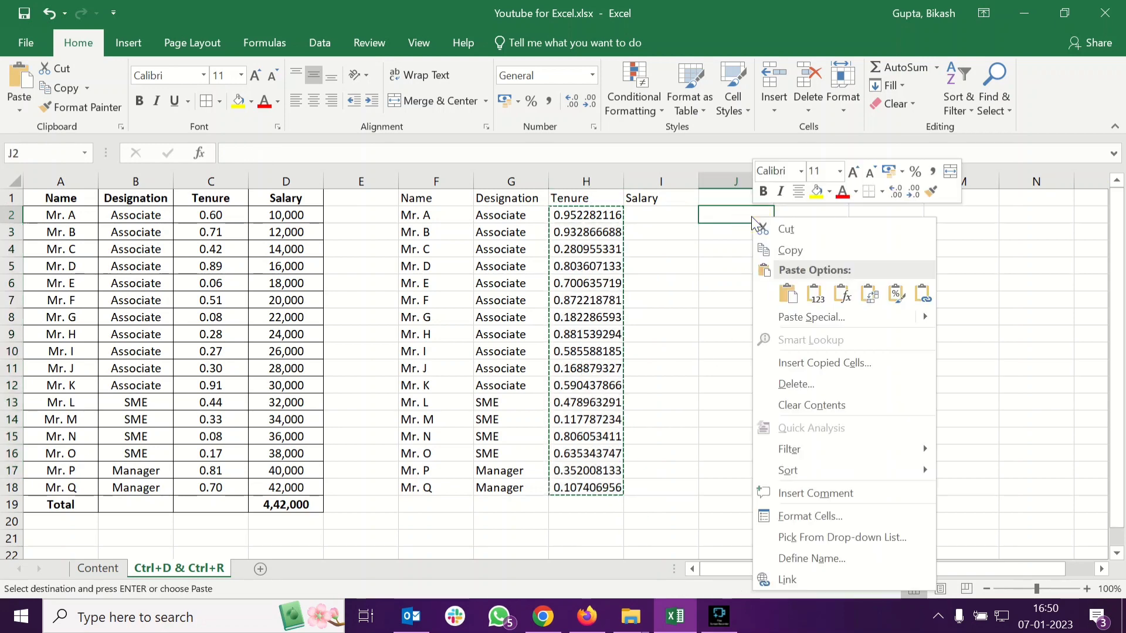
{"action": "mouse_move", "coordinate": [919, 315]}
{"action": "left_click", "coordinate": [951, 420]}
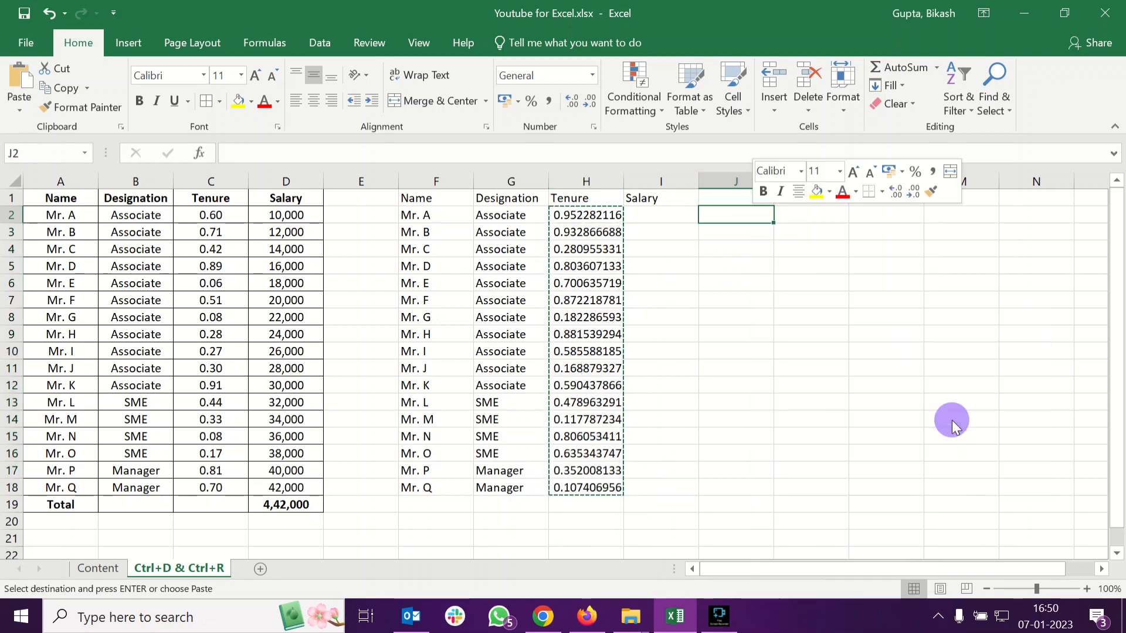
Delete the RAND formulas from H2:H18
{"action": "left_click", "coordinate": [610, 213]}
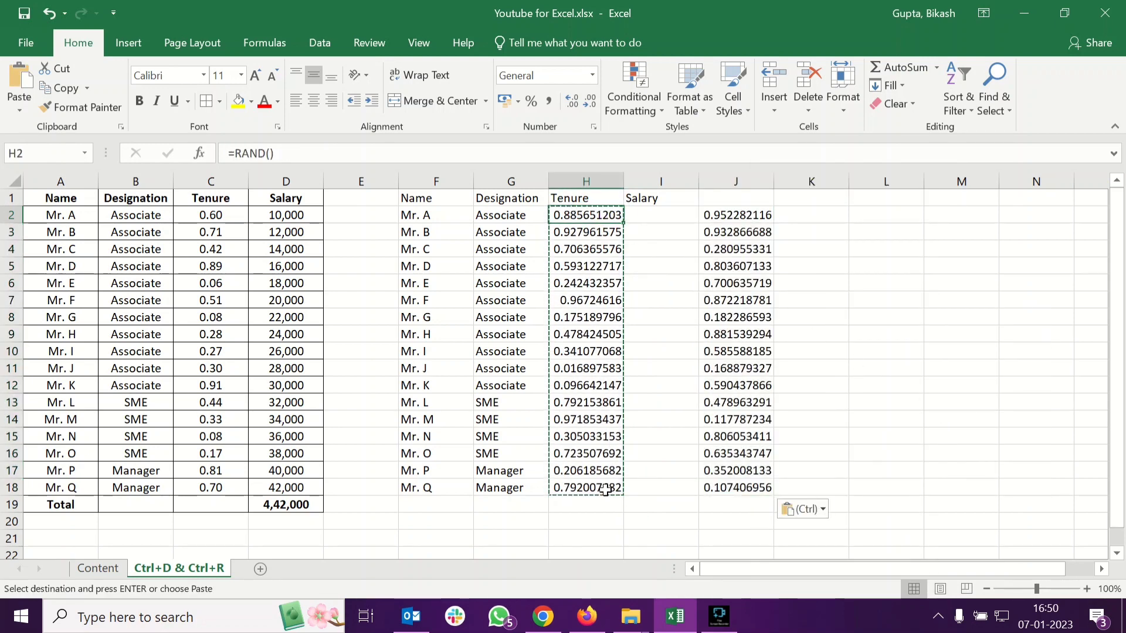
{"action": "left_click_drag", "start_coordinate": [605, 490], "coordinate": [606, 490]}
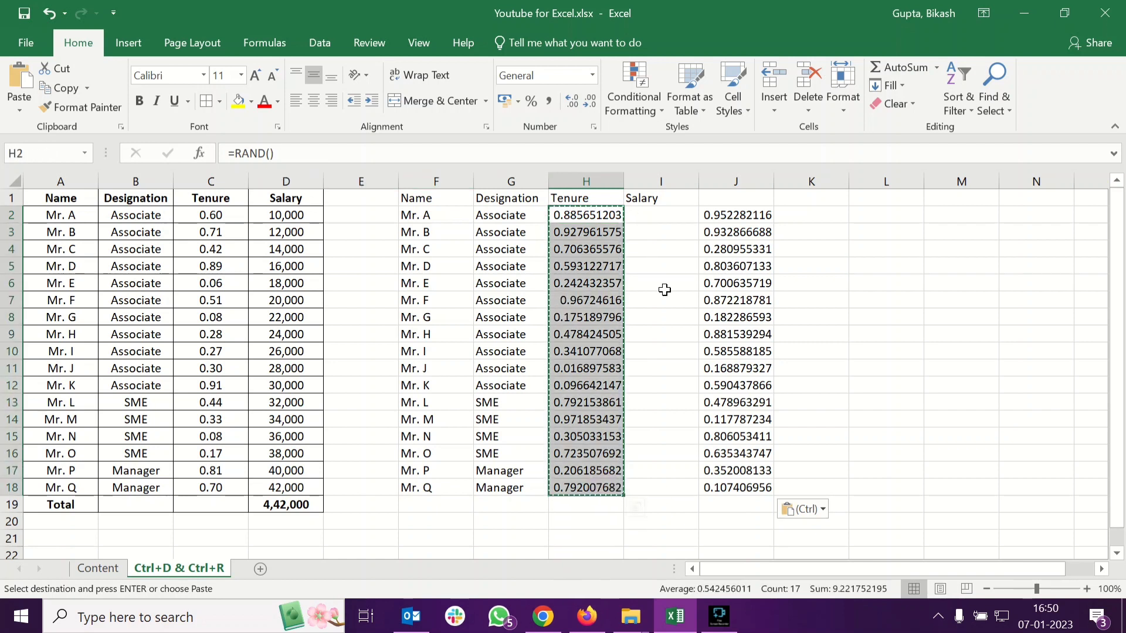
{"action": "key", "text": "Delete"}
Move the pasted values from J2:J18 into H2:H18
{"action": "left_click_drag", "start_coordinate": [721, 214], "coordinate": [734, 487]}
{"action": "left_click_drag", "start_coordinate": [700, 379], "coordinate": [618, 421]}
{"action": "left_click", "coordinate": [681, 440]}
{"action": "left_click", "coordinate": [613, 218]}
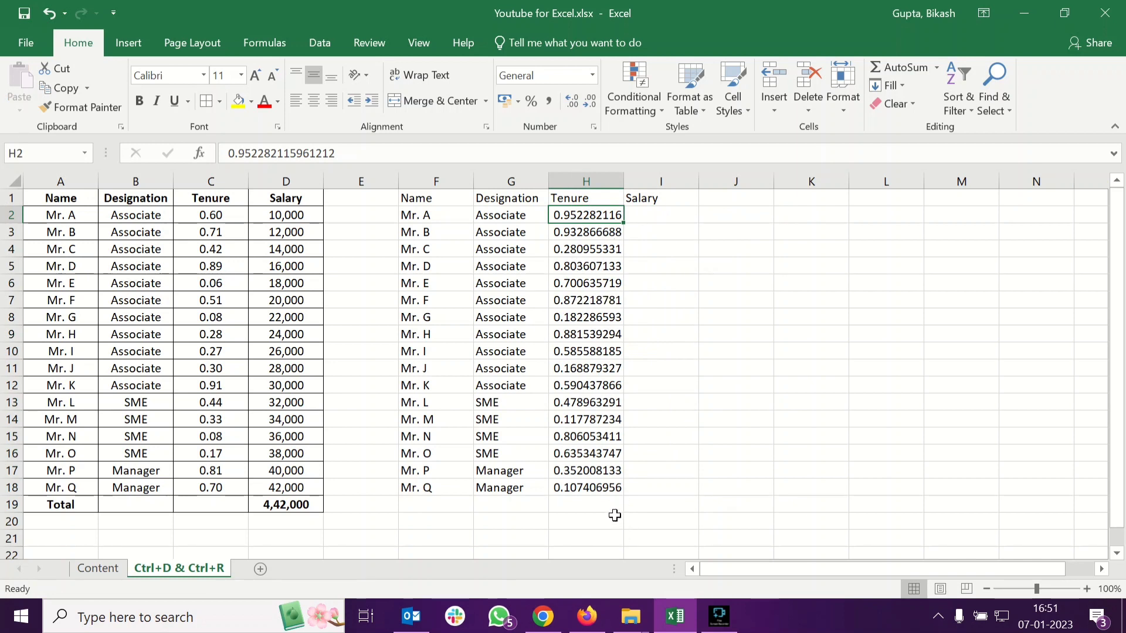
Format the tenure values in H2:H18 to show two decimal places
{"action": "left_click", "coordinate": [602, 492], "text": "shift"}
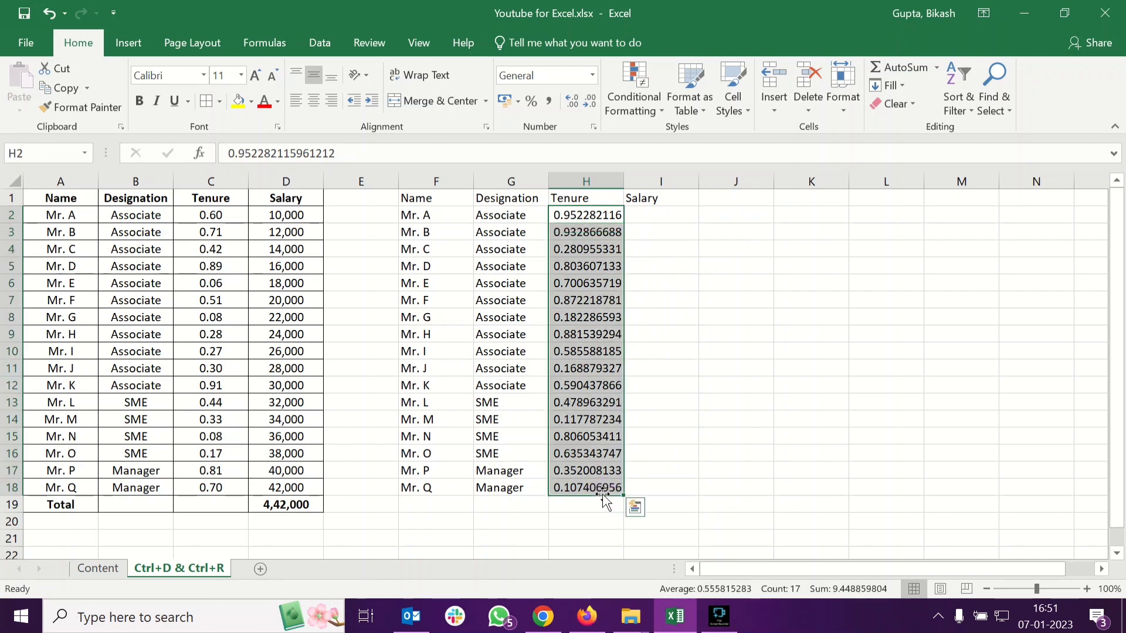
{"action": "left_click", "coordinate": [589, 100]}
{"action": "left_click", "coordinate": [589, 101]}
{"action": "left_click", "coordinate": [590, 101]}
{"action": "left_click", "coordinate": [590, 100]}
{"action": "left_click", "coordinate": [589, 101]}
{"action": "left_click", "coordinate": [589, 100]}
{"action": "left_click", "coordinate": [589, 101]}
{"action": "left_click", "coordinate": [590, 101]}
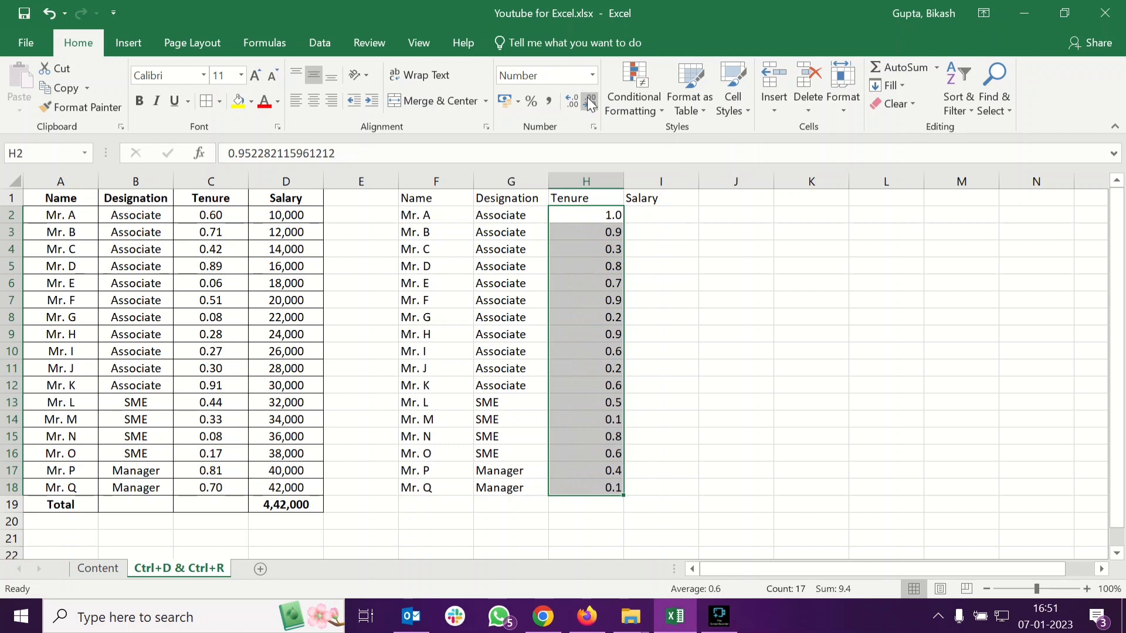
{"action": "left_click", "coordinate": [571, 101]}
{"action": "left_click", "coordinate": [573, 281]}
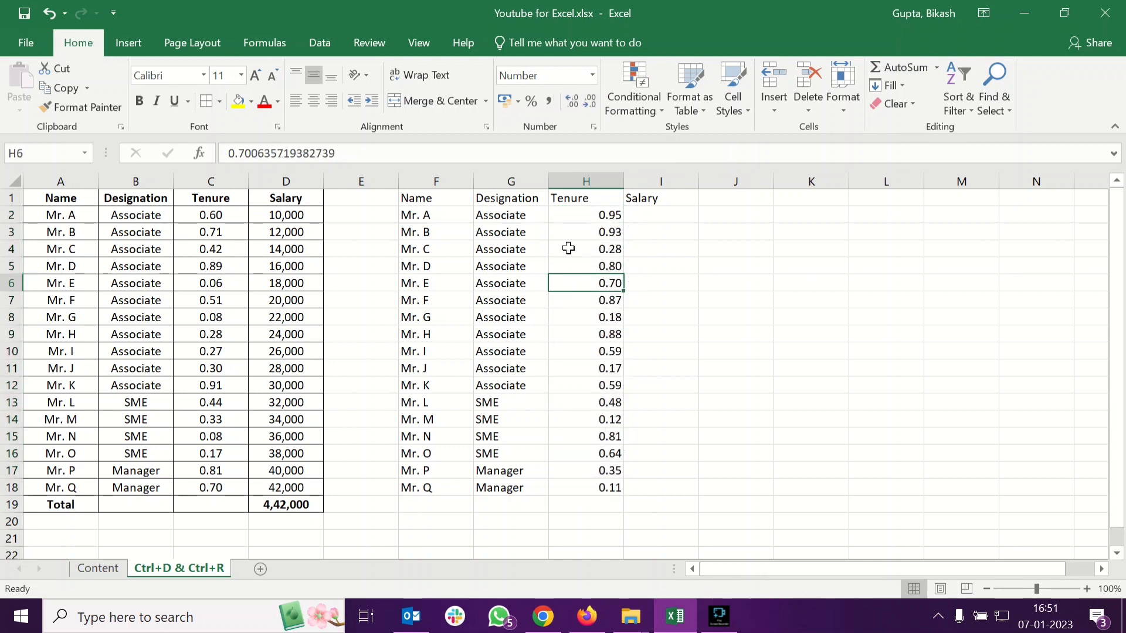
Enter salaries 10000 in I2 and 12000 in I3
{"action": "left_click", "coordinate": [684, 223]}
{"action": "type", "text": "10"}
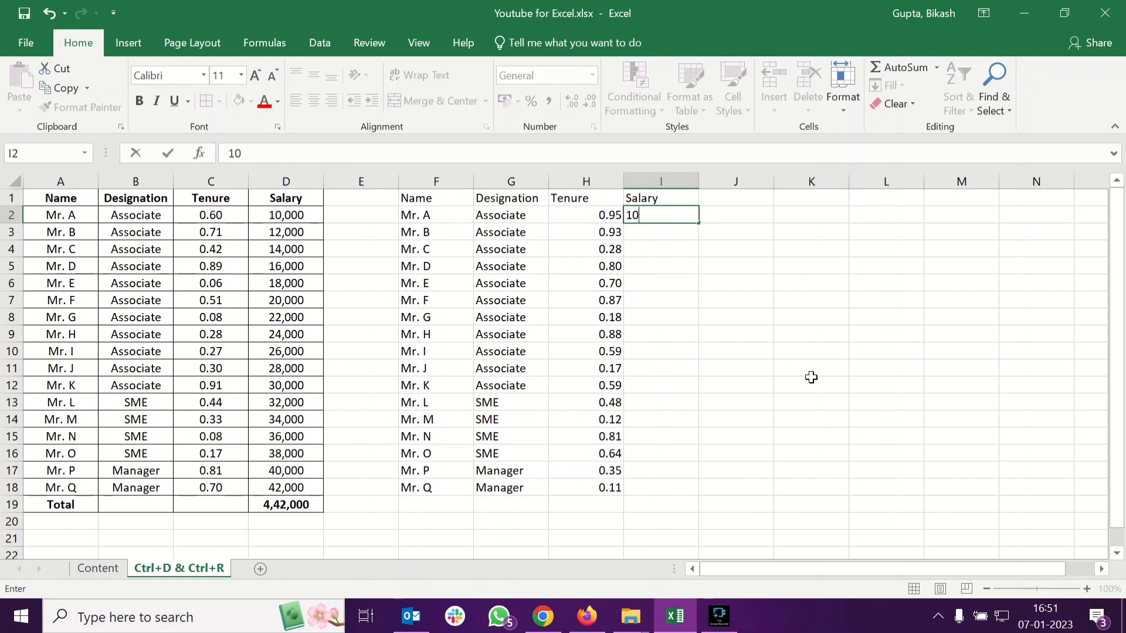
{"action": "type", "text": "000"}
{"action": "key", "text": "Return"}
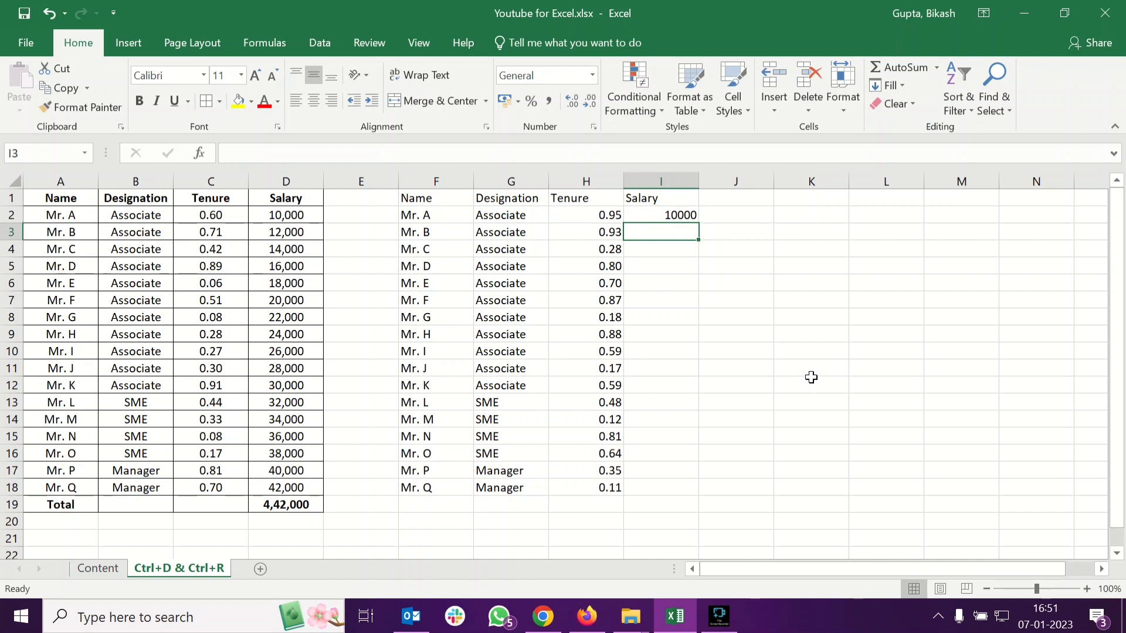
{"action": "type", "text": "12000"}
{"action": "key", "text": "Return"}
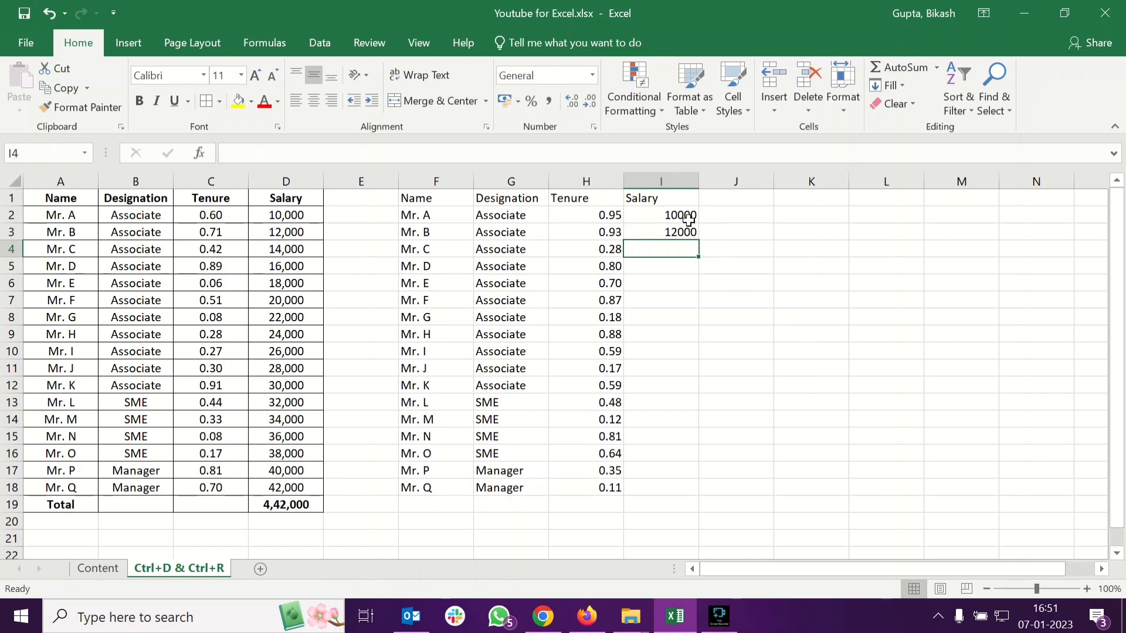
Select I2:I3 and autofill the salary series down to I18
{"action": "left_click_drag", "start_coordinate": [683, 216], "coordinate": [685, 236]}
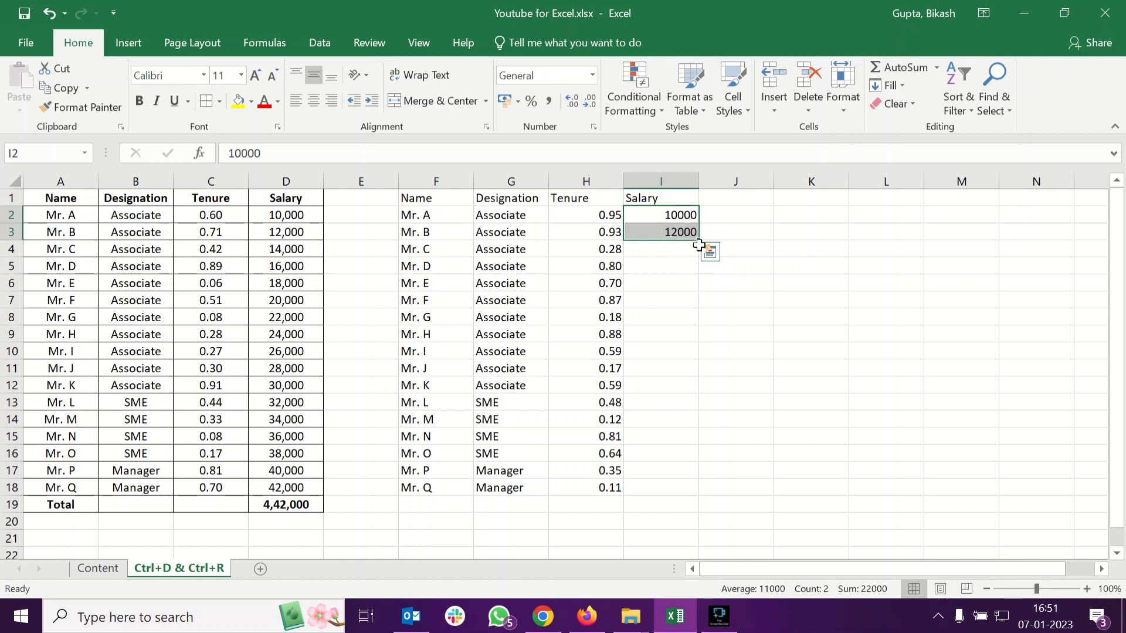
{"action": "left_click_drag", "start_coordinate": [698, 242], "coordinate": [683, 493]}
{"action": "left_click_drag", "start_coordinate": [683, 496], "coordinate": [684, 487]}
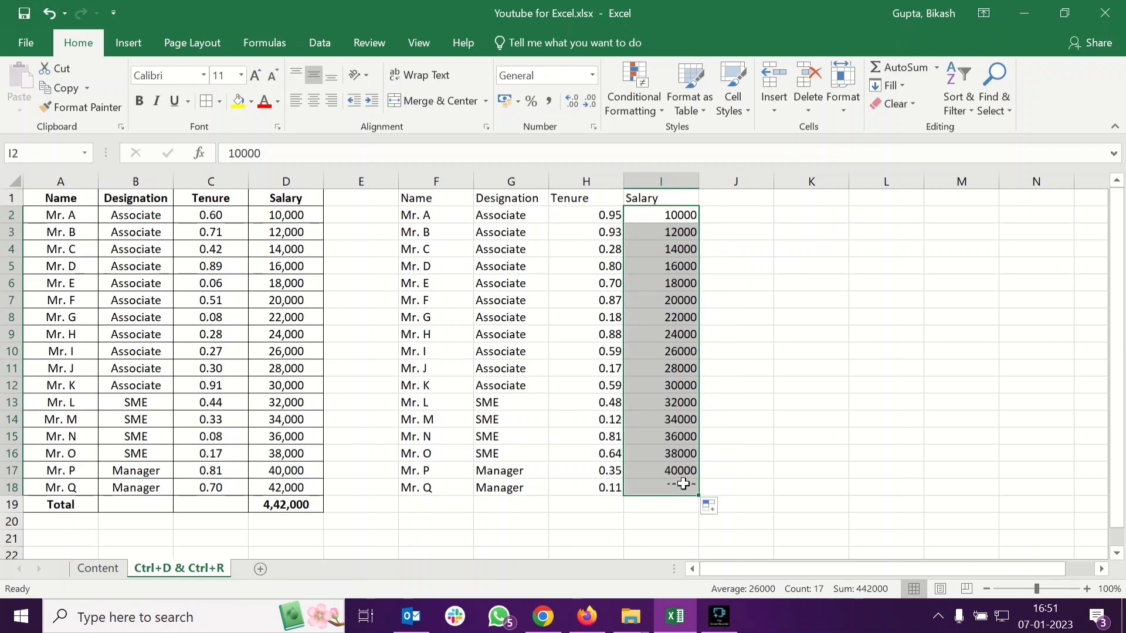
{"action": "left_click", "coordinate": [646, 213]}
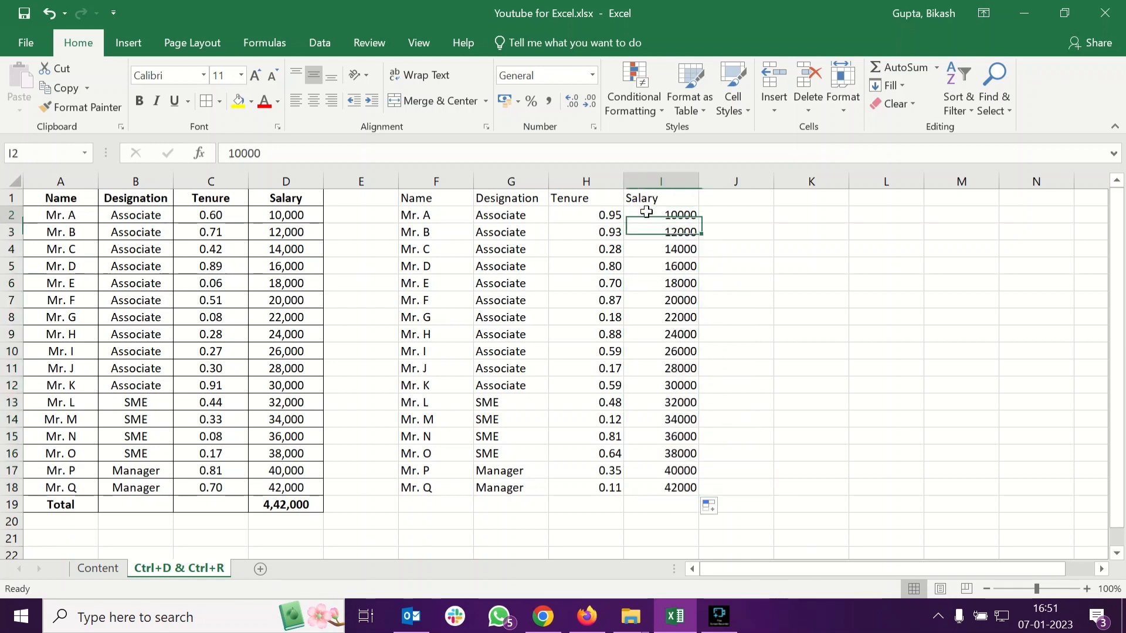
{"action": "left_click", "coordinate": [652, 487]}
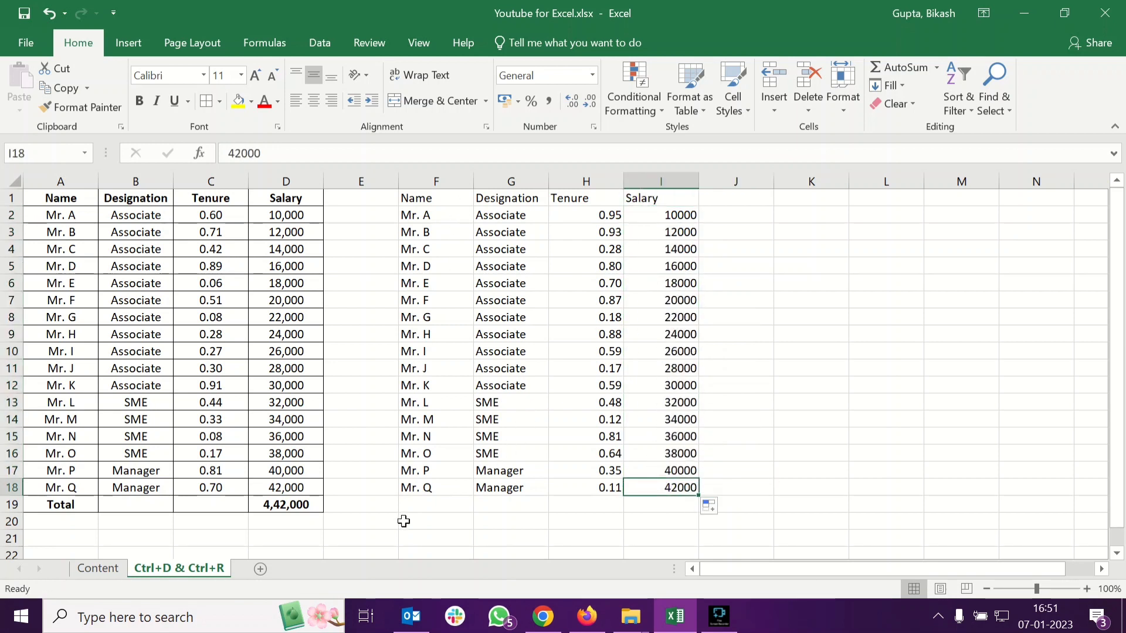
{"action": "left_click", "coordinate": [444, 504]}
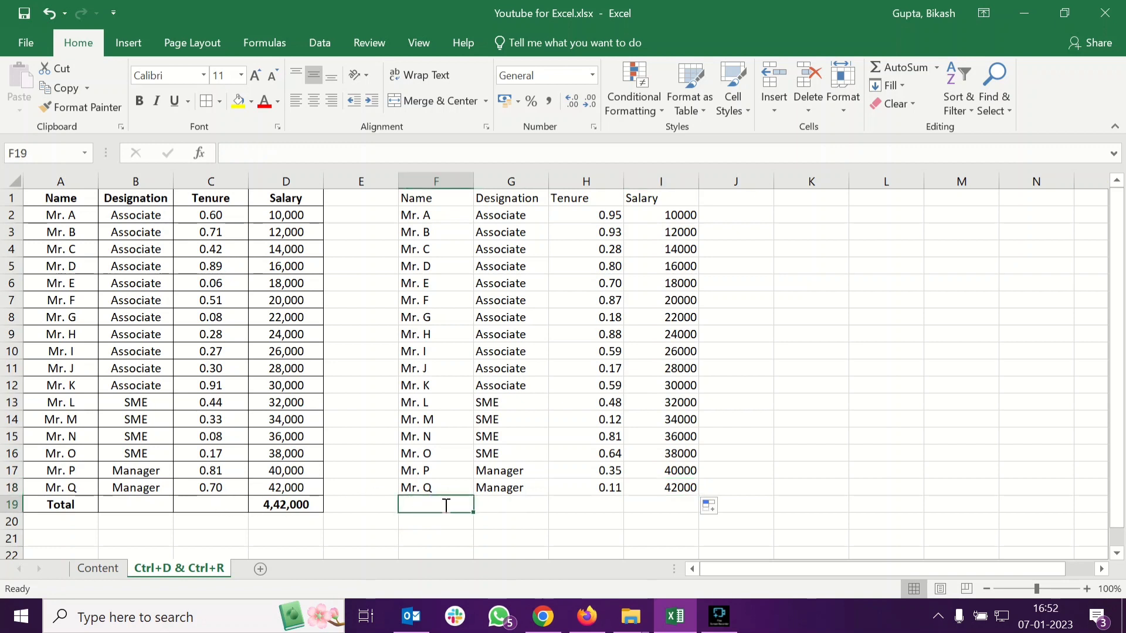
Enter the label Total in F19 and move across to I19
{"action": "type", "text": "Total"}
{"action": "key", "text": "Tab"}
{"action": "key", "text": "Tab"}
{"action": "key", "text": "Tab"}
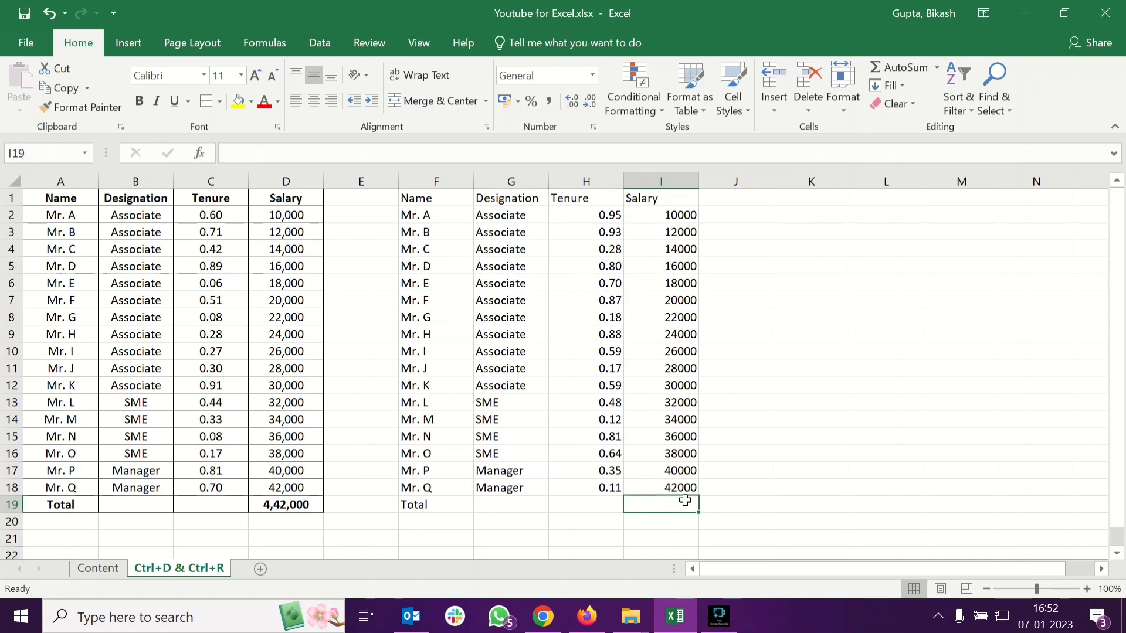
Total the salaries in I19 with the formula =sum(I2:I18)
{"action": "type", "text": "=su"}
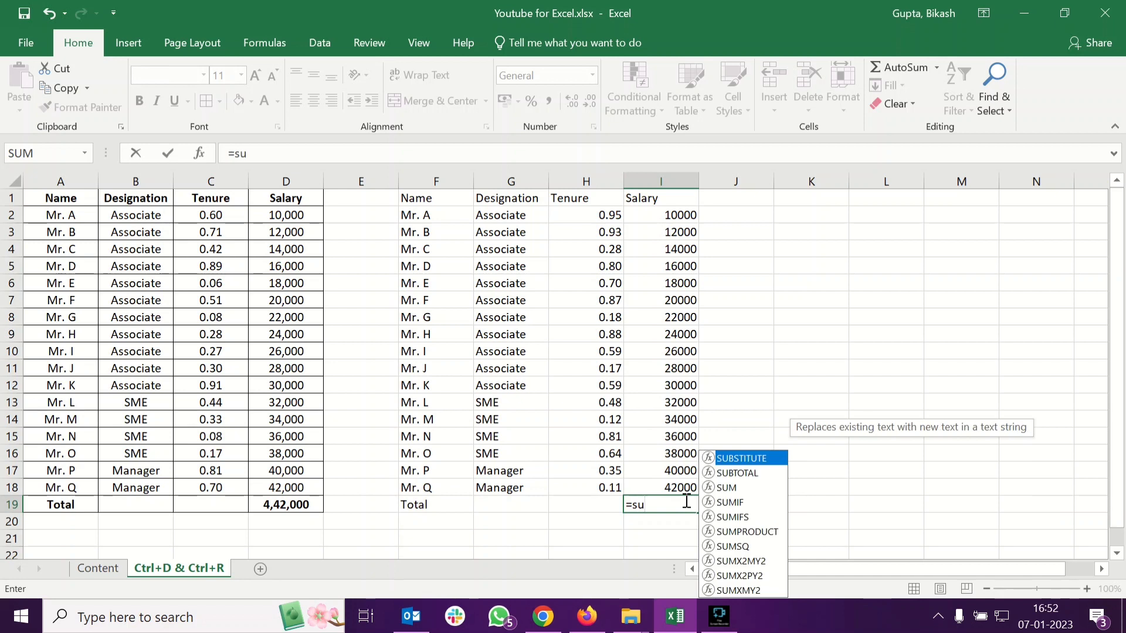
{"action": "type", "text": "m("}
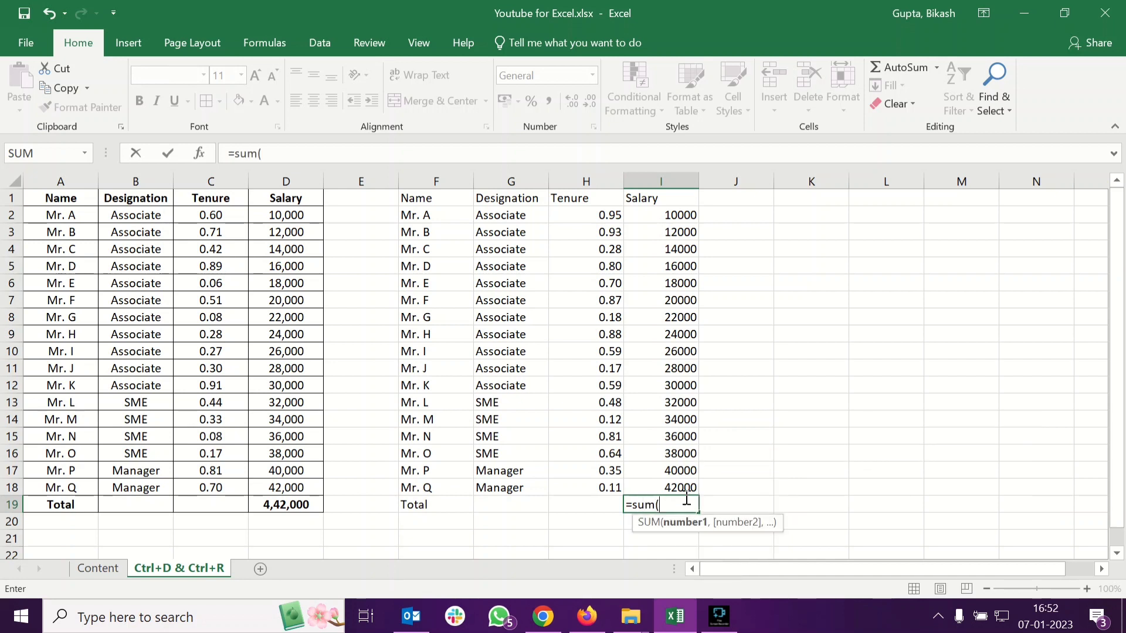
{"action": "left_click_drag", "start_coordinate": [661, 215], "coordinate": [679, 486]}
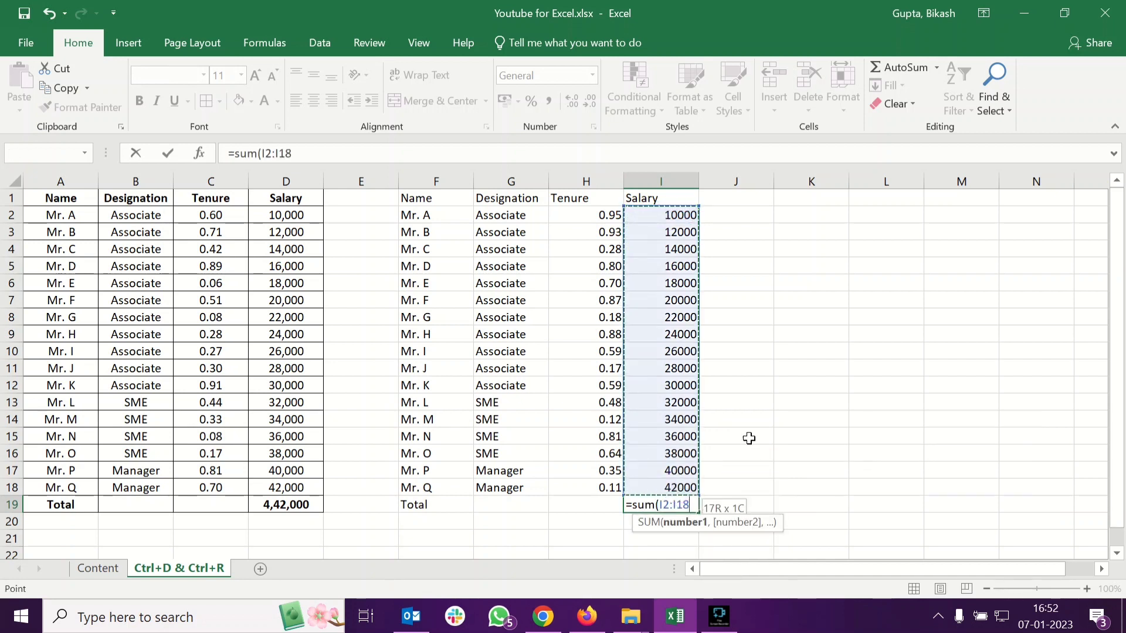
{"action": "type", "text": ")"}
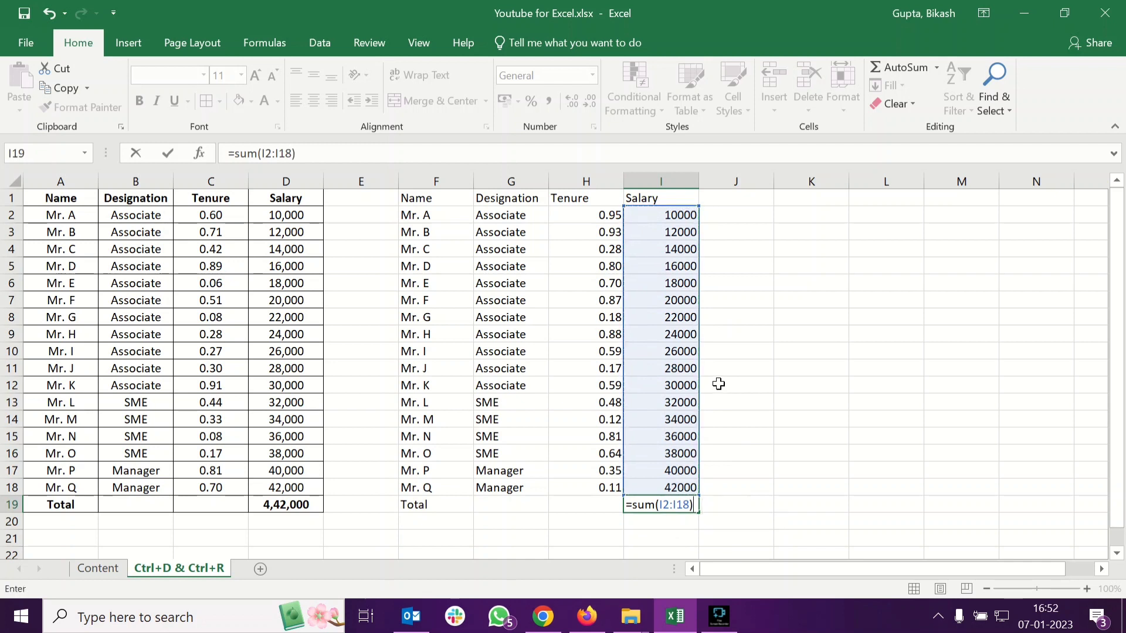
{"action": "key", "text": "Return"}
Delete the total formula from I19
{"action": "key", "text": "Right"}
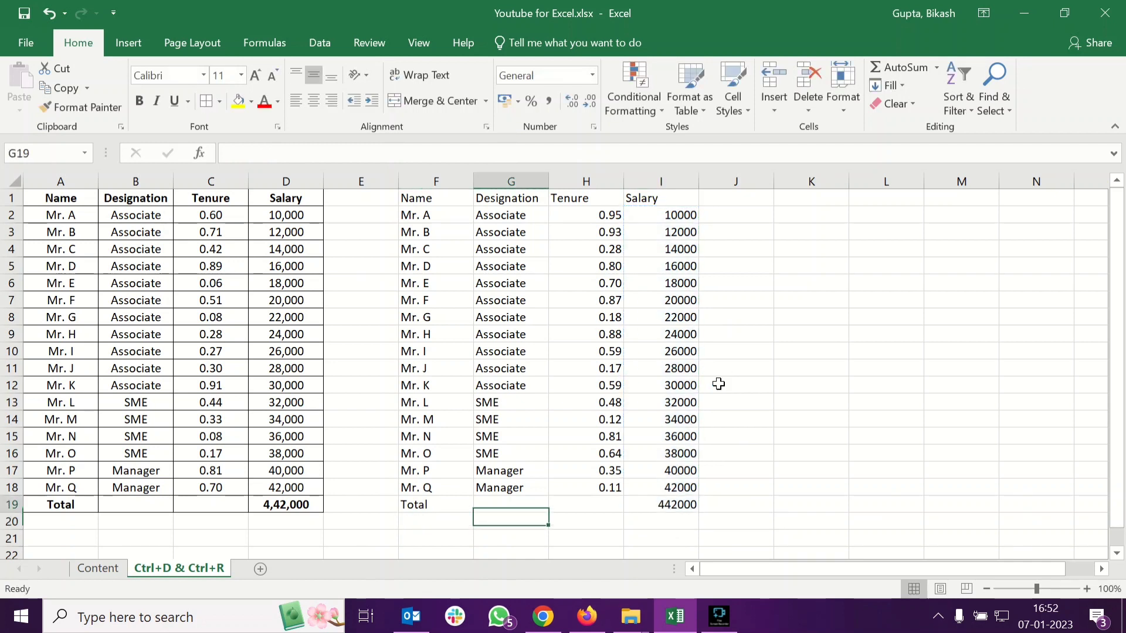
{"action": "key", "text": "Up"}
{"action": "key", "text": "Right"}
{"action": "key", "text": "Right"}
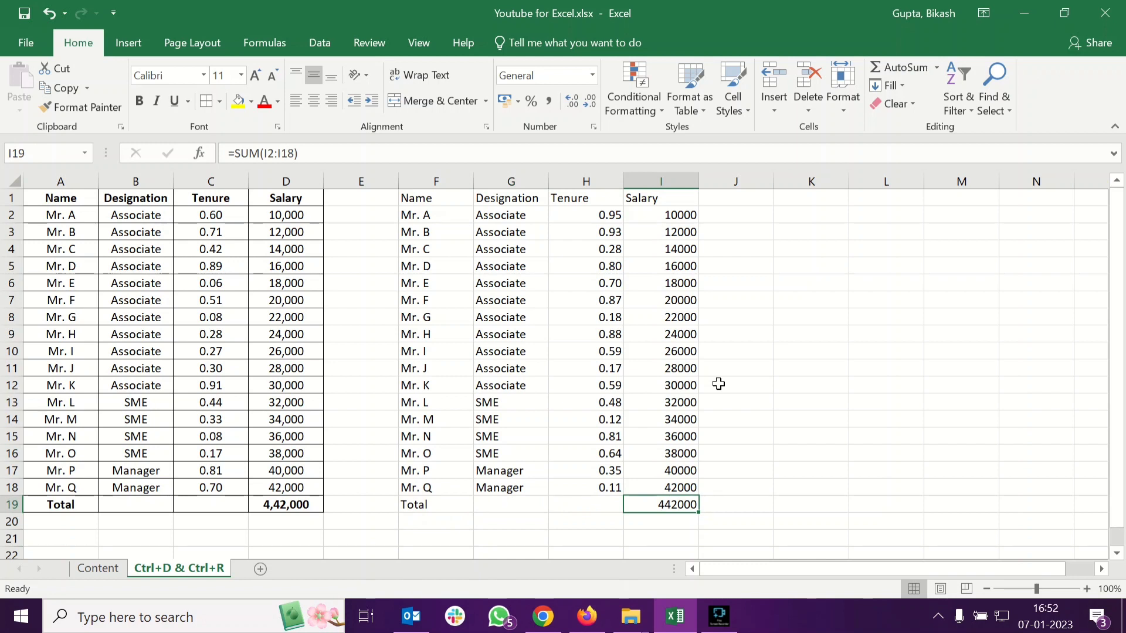
{"action": "key", "text": "Delete"}
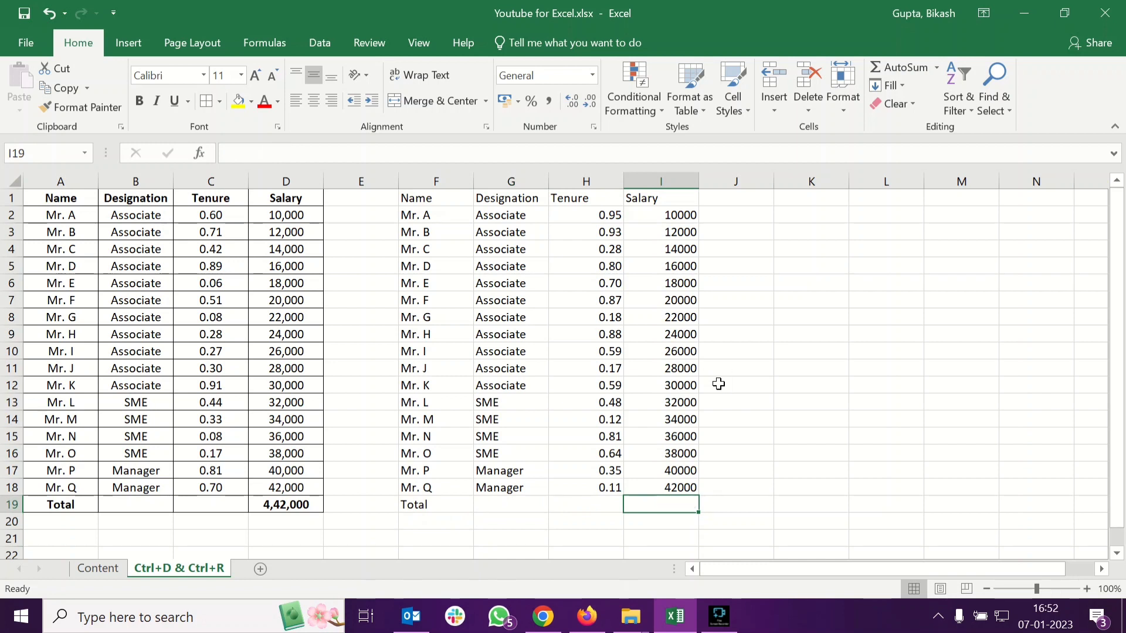
Insert an AutoSum total of I2:I18 in I19
{"action": "key", "text": "alt"}
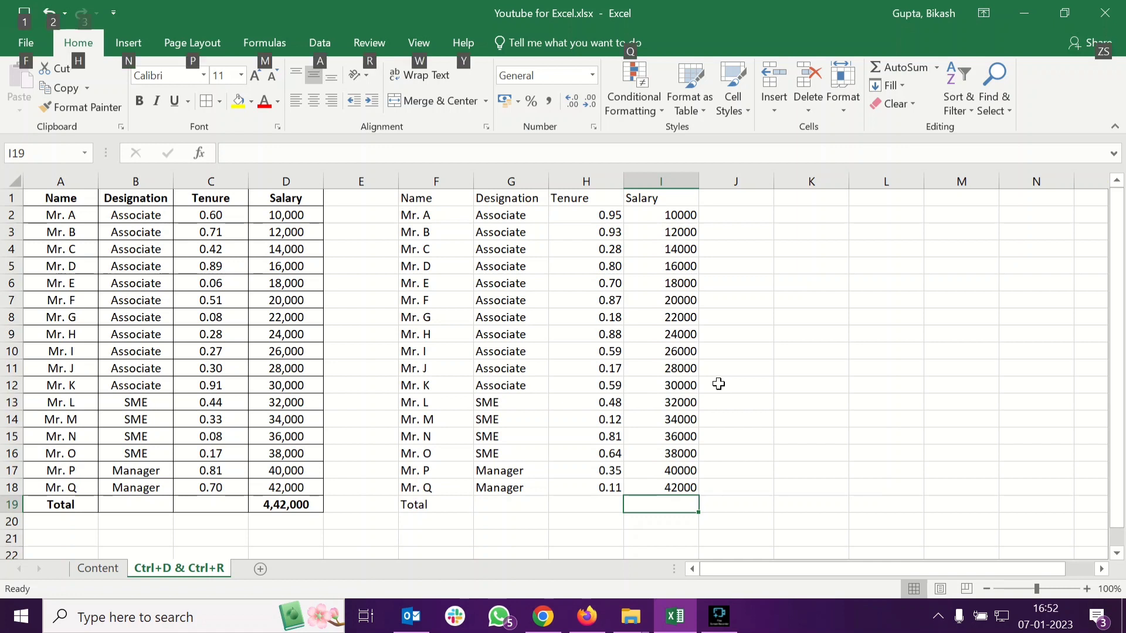
{"action": "left_click", "coordinate": [716, 383]}
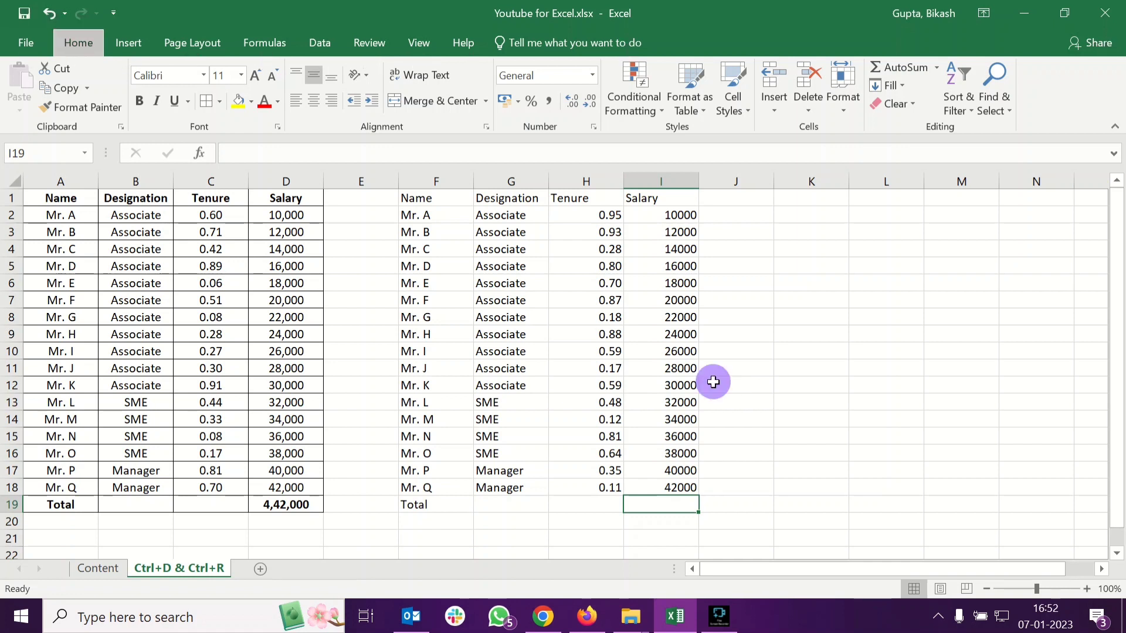
{"action": "left_click", "coordinate": [684, 502]}
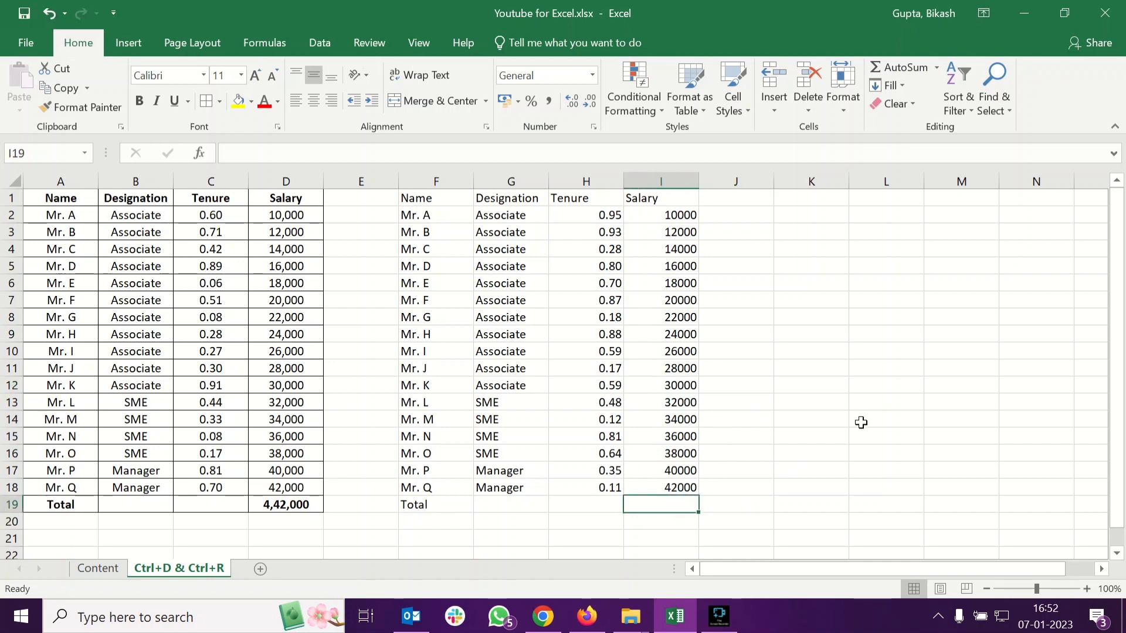
{"action": "key", "text": "alt+="}
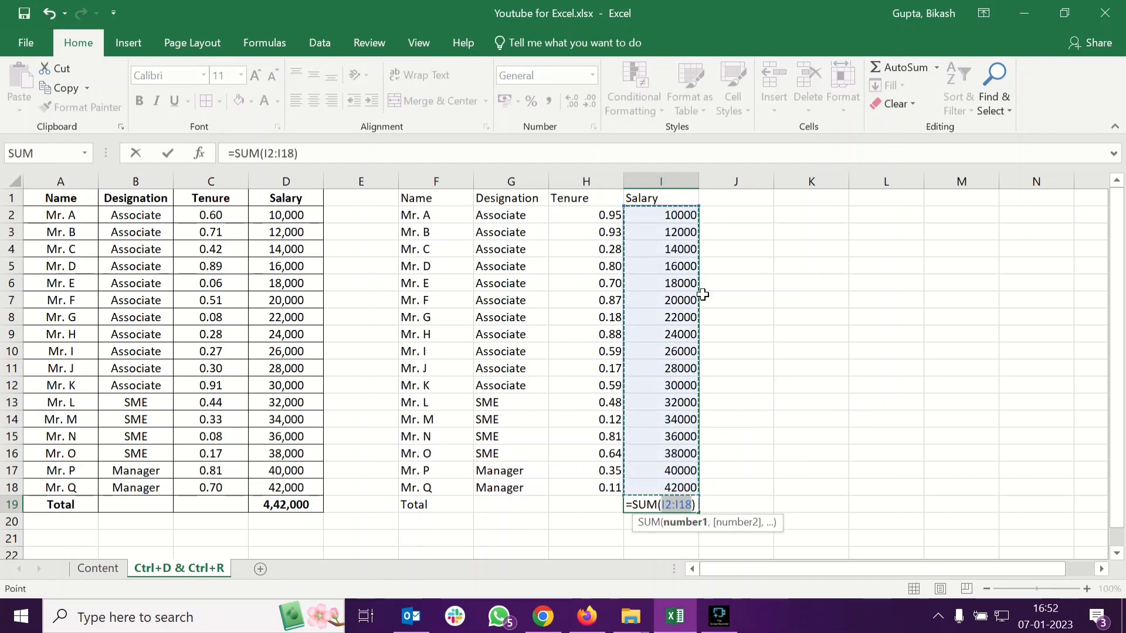
{"action": "key", "text": "Return"}
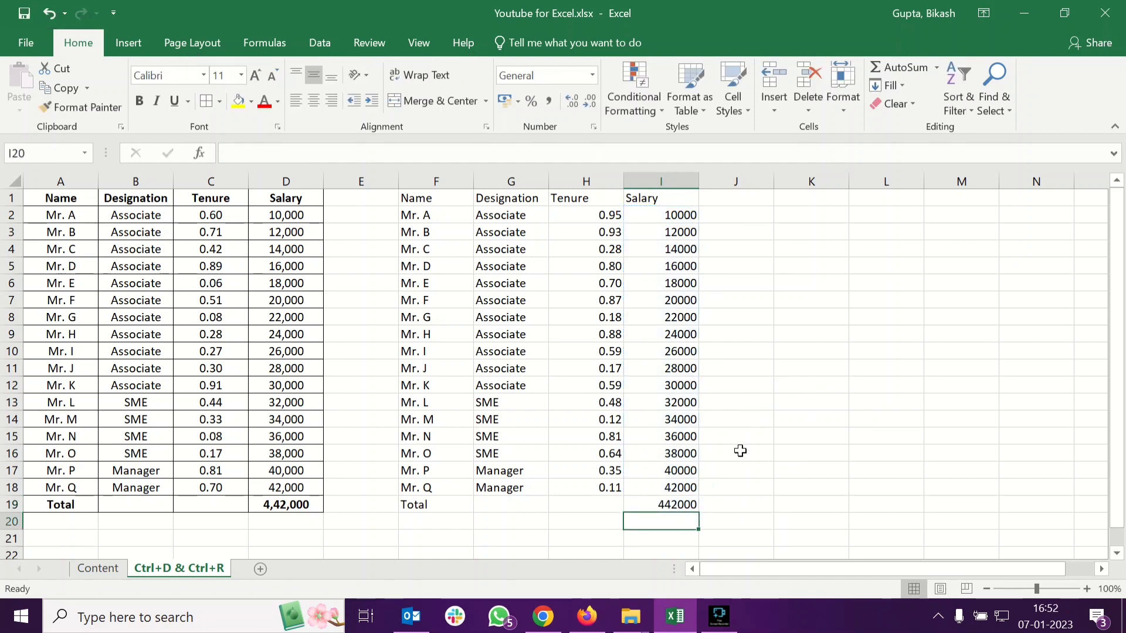
Bold the headers F1:I1, the Total label in F19 and the total in I19
{"action": "left_click", "coordinate": [671, 503]}
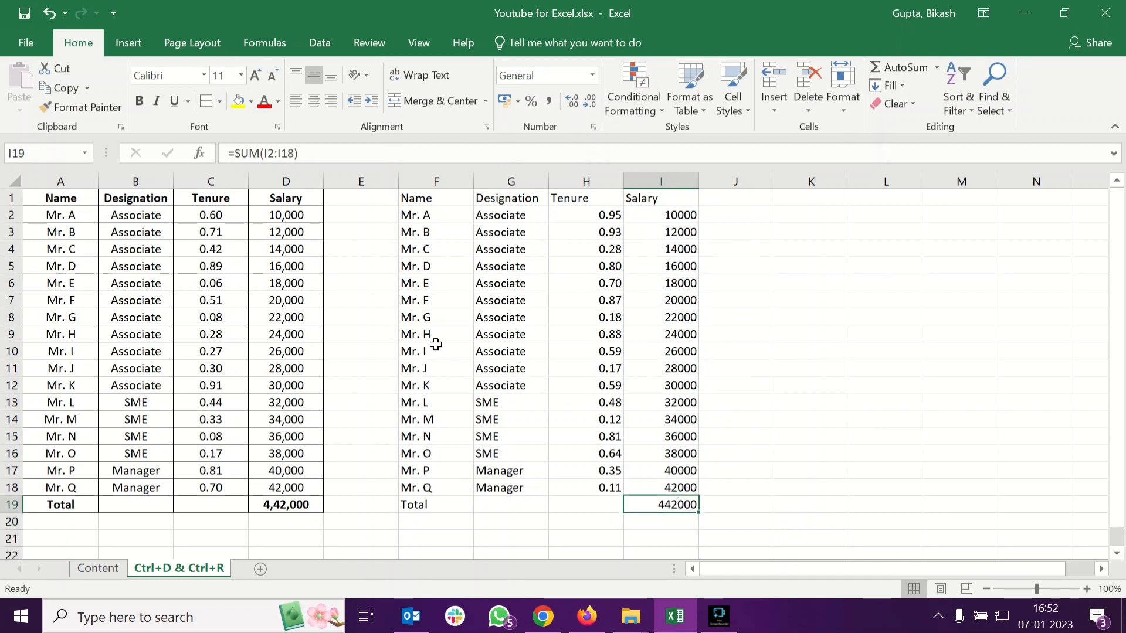
{"action": "left_click_drag", "start_coordinate": [416, 199], "coordinate": [686, 199]}
{"action": "left_click", "coordinate": [447, 508]}
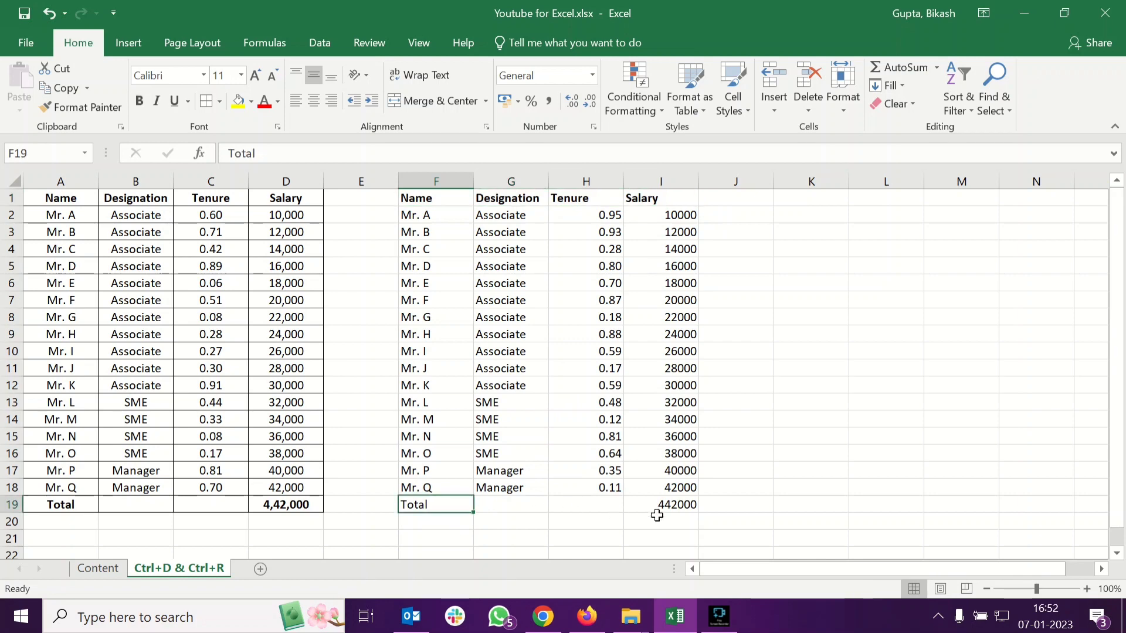
{"action": "left_click", "coordinate": [665, 505], "text": "shift"}
{"action": "key", "text": "ctrl+b"}
{"action": "left_click", "coordinate": [665, 504]}
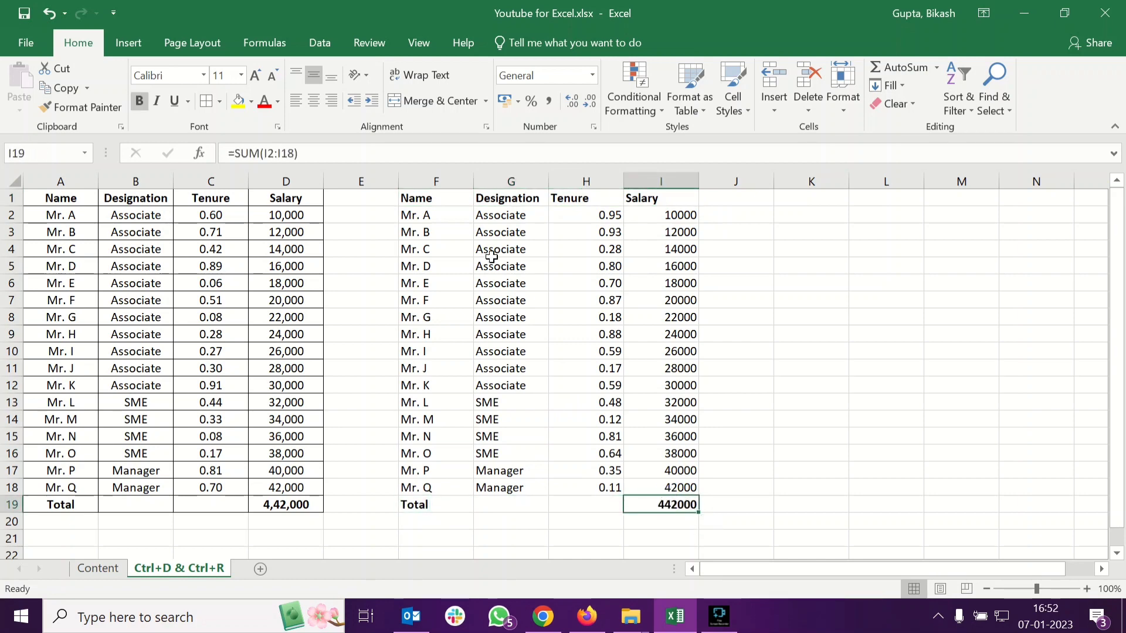
Center-align the contents of F1:I19 and undo the alignment
{"action": "left_click", "coordinate": [437, 198], "text": "shift"}
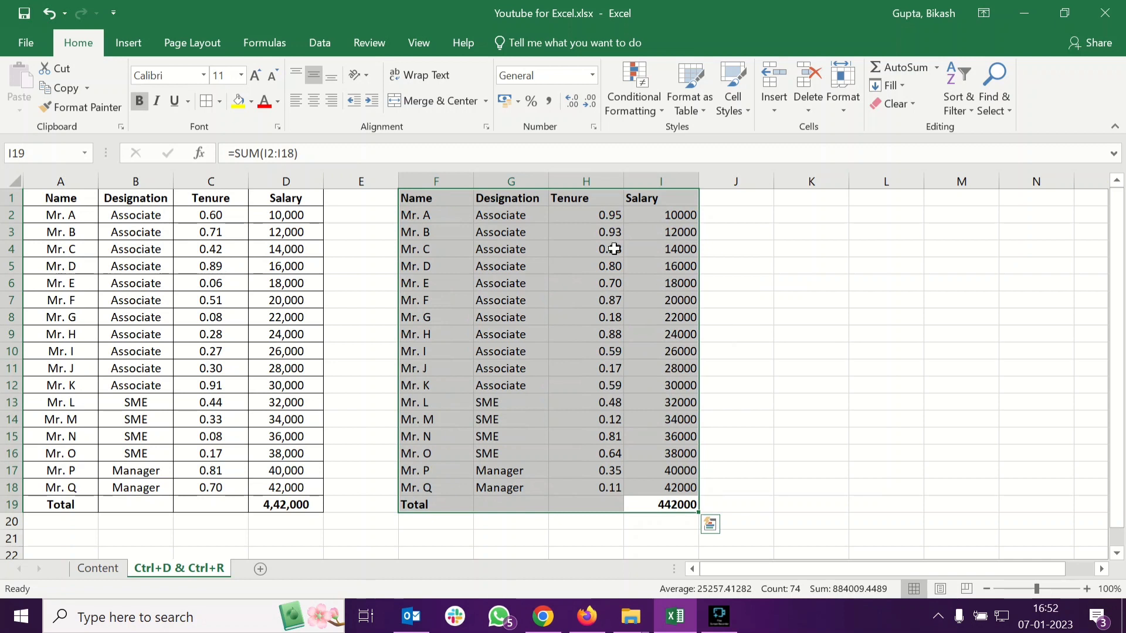
{"action": "left_click", "coordinate": [318, 104]}
{"action": "key", "text": "Return"}
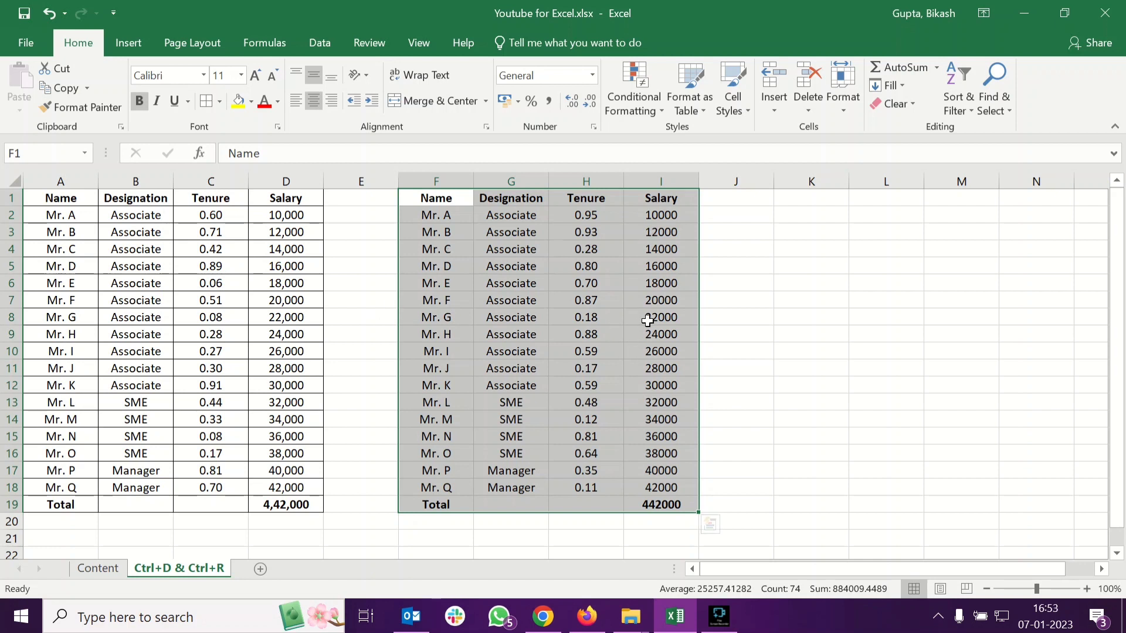
{"action": "left_click", "coordinate": [666, 351]}
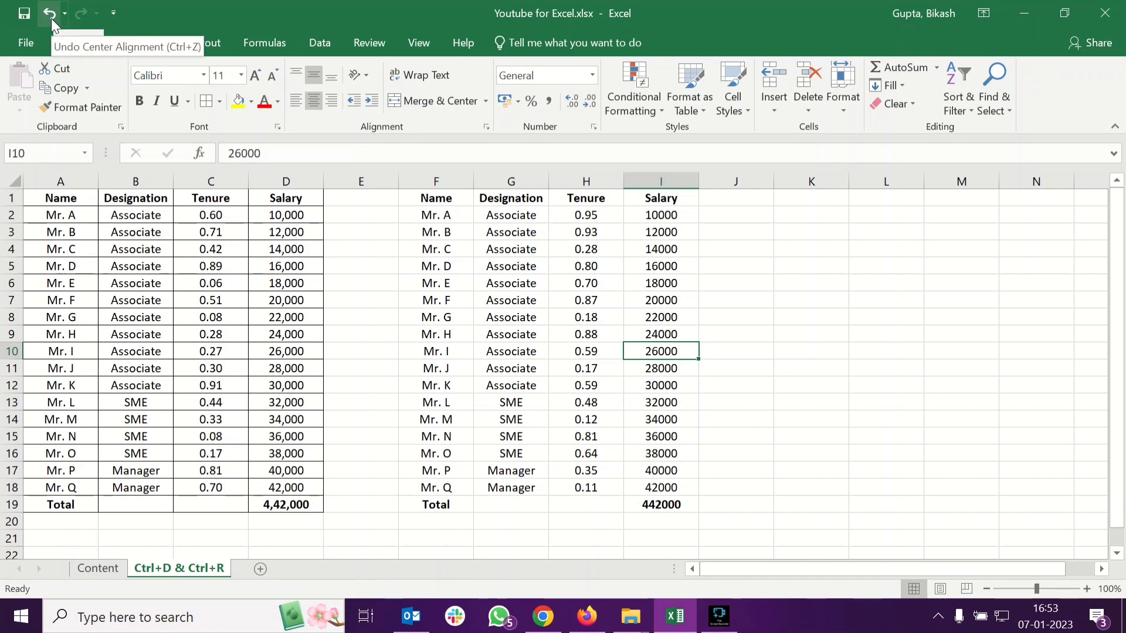
{"action": "left_click", "coordinate": [50, 13]}
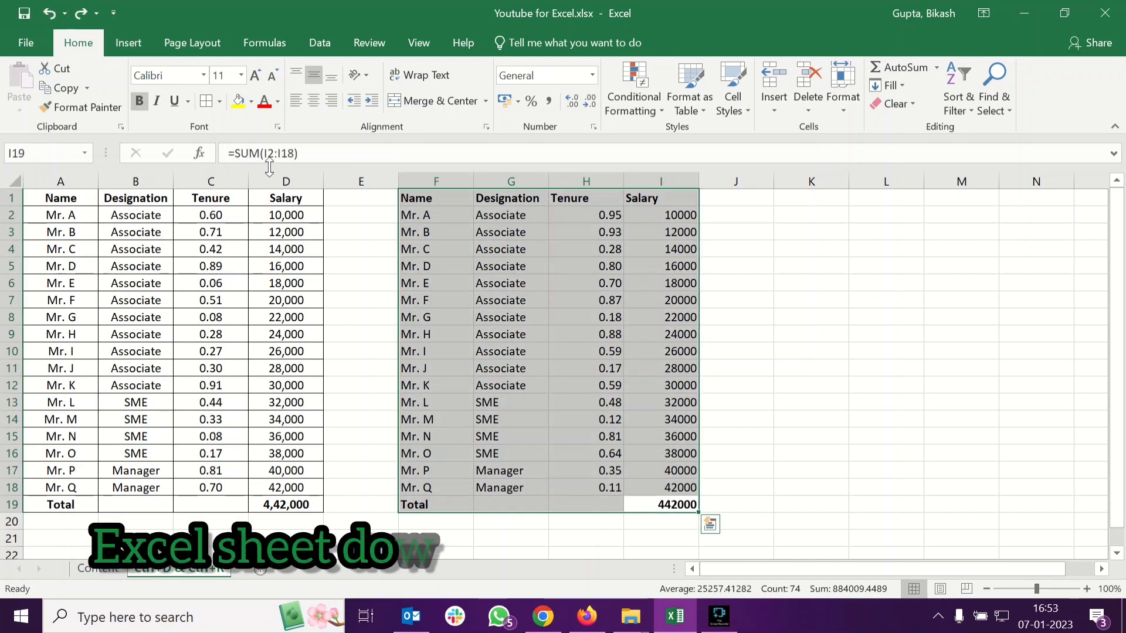
Select the table F1:I19 and center-align its contents
{"action": "left_click", "coordinate": [763, 453]}
{"action": "left_click", "coordinate": [440, 204]}
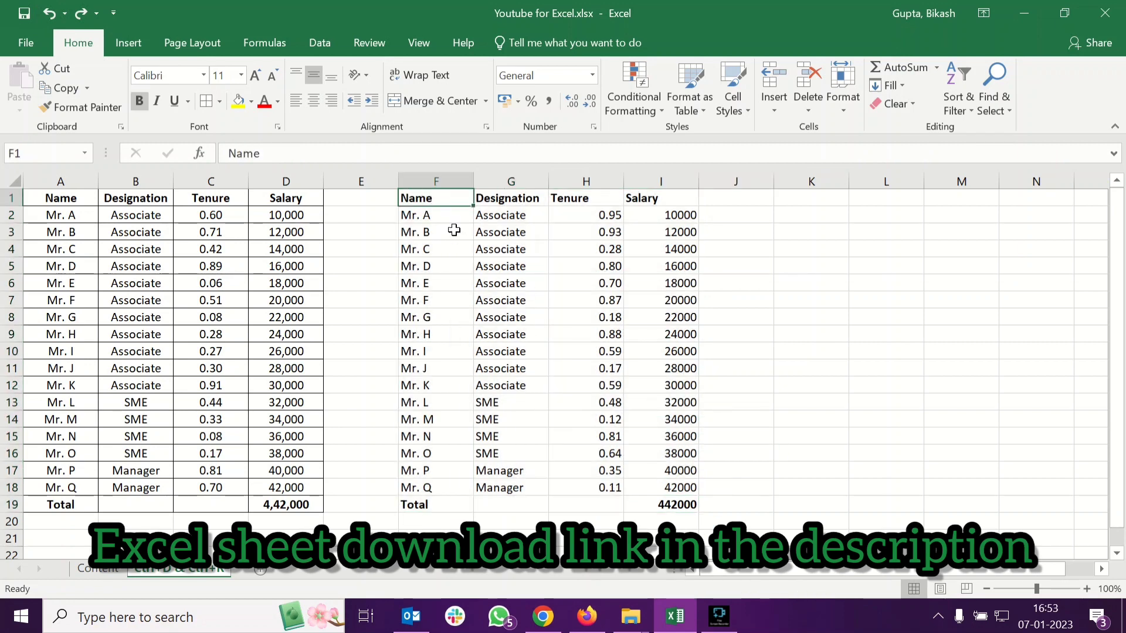
{"action": "left_click", "coordinate": [661, 504], "text": "shift"}
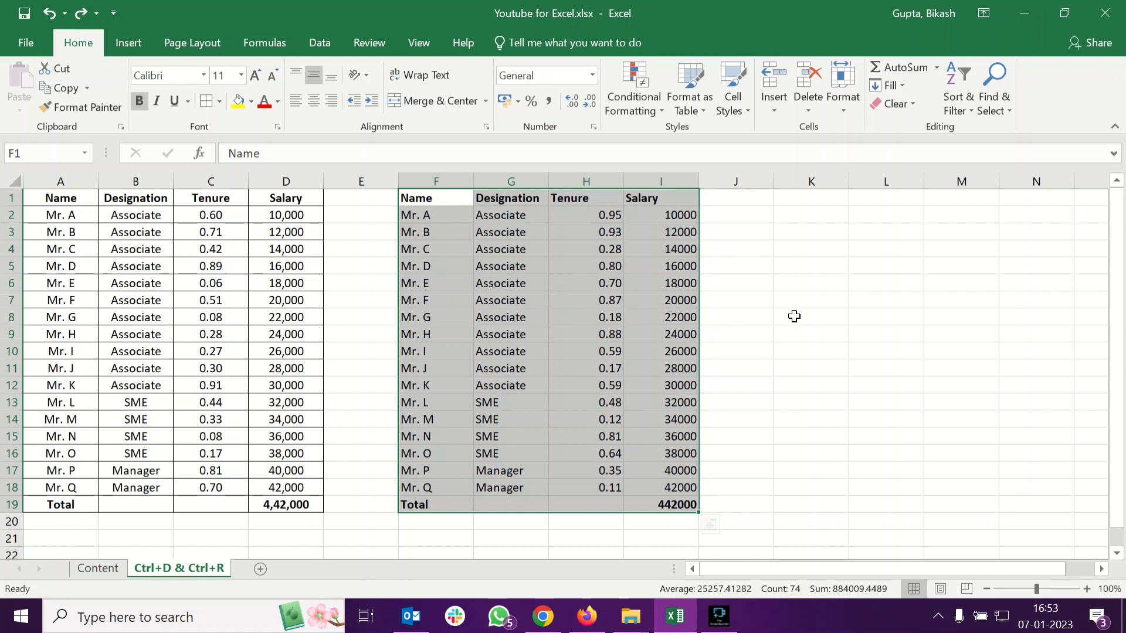
{"action": "key", "text": "alt"}
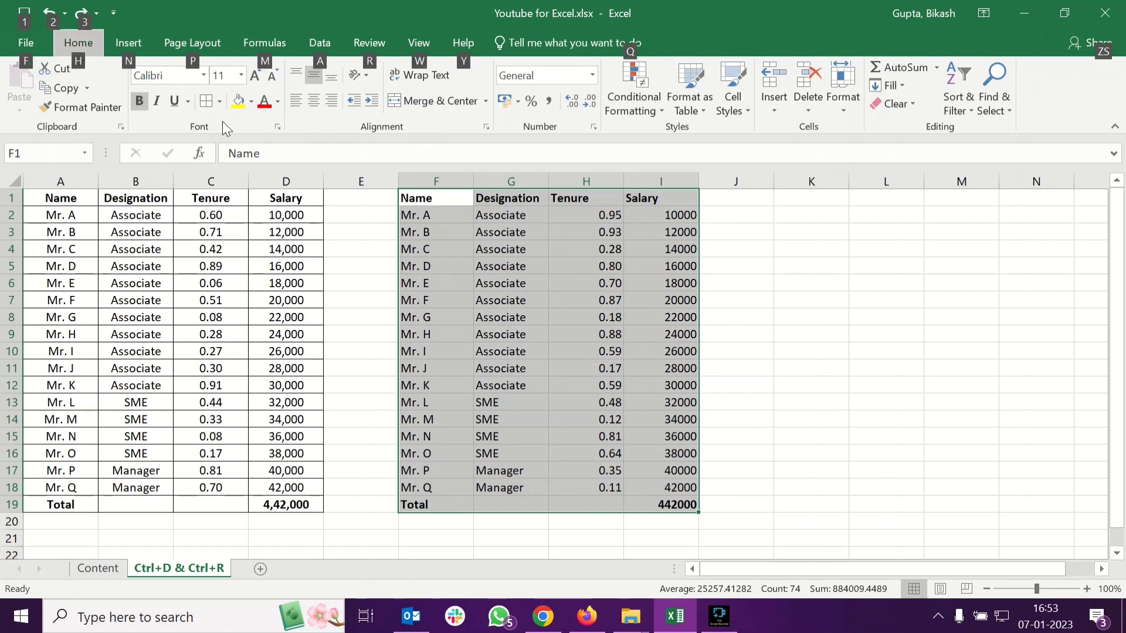
{"action": "key", "text": "h"}
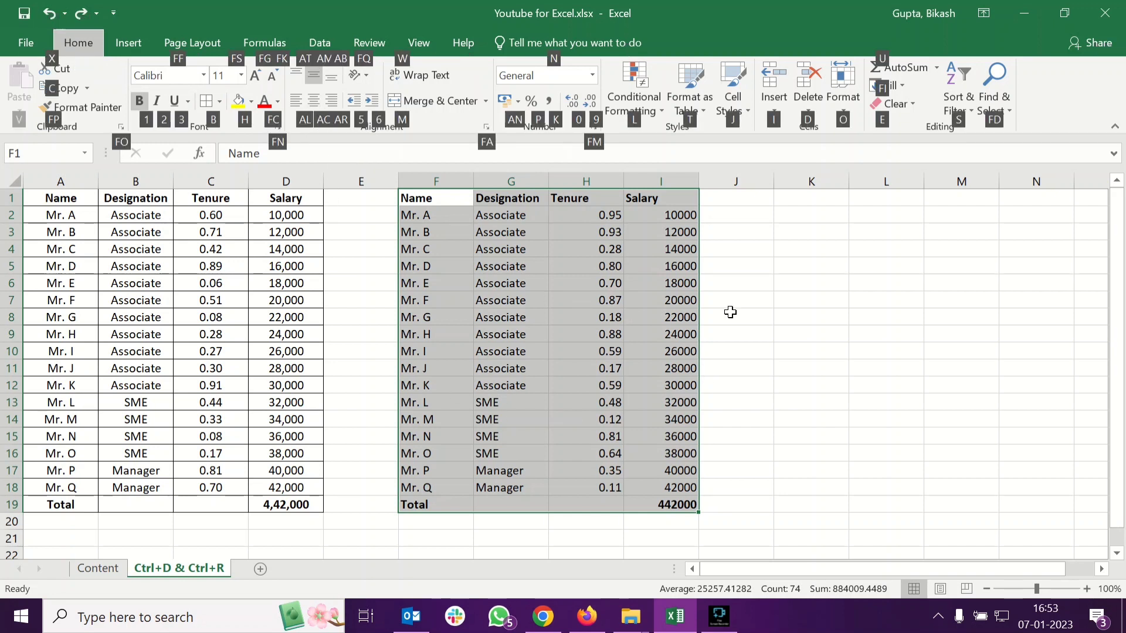
{"action": "key", "text": "a"}
{"action": "key", "text": "c"}
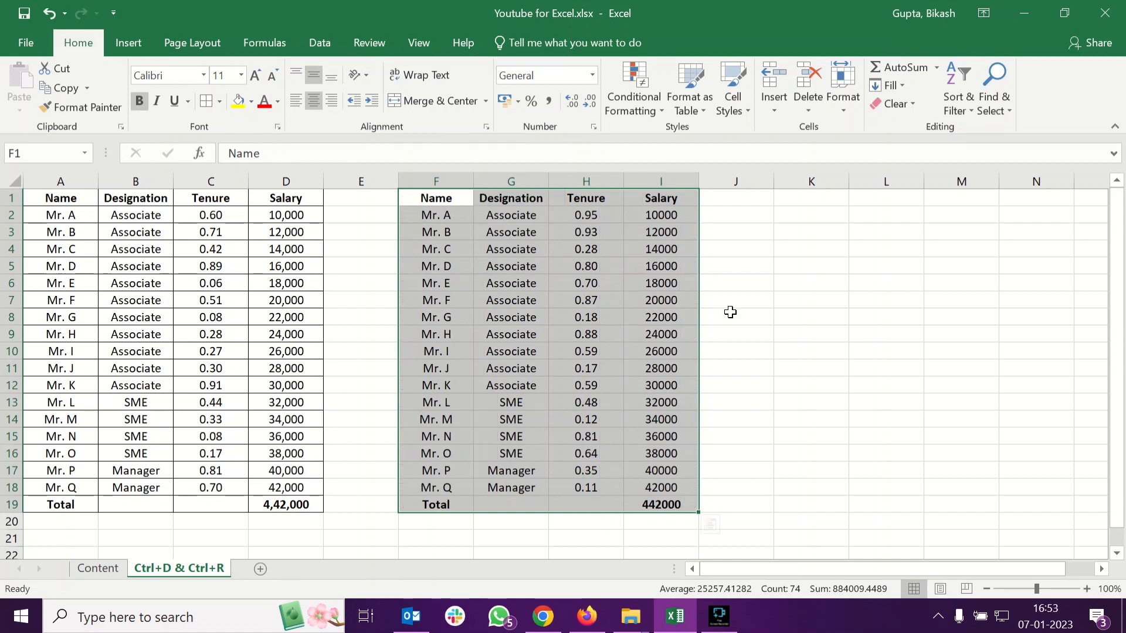
Apply all borders to the table F1:I19
{"action": "key", "text": "alt"}
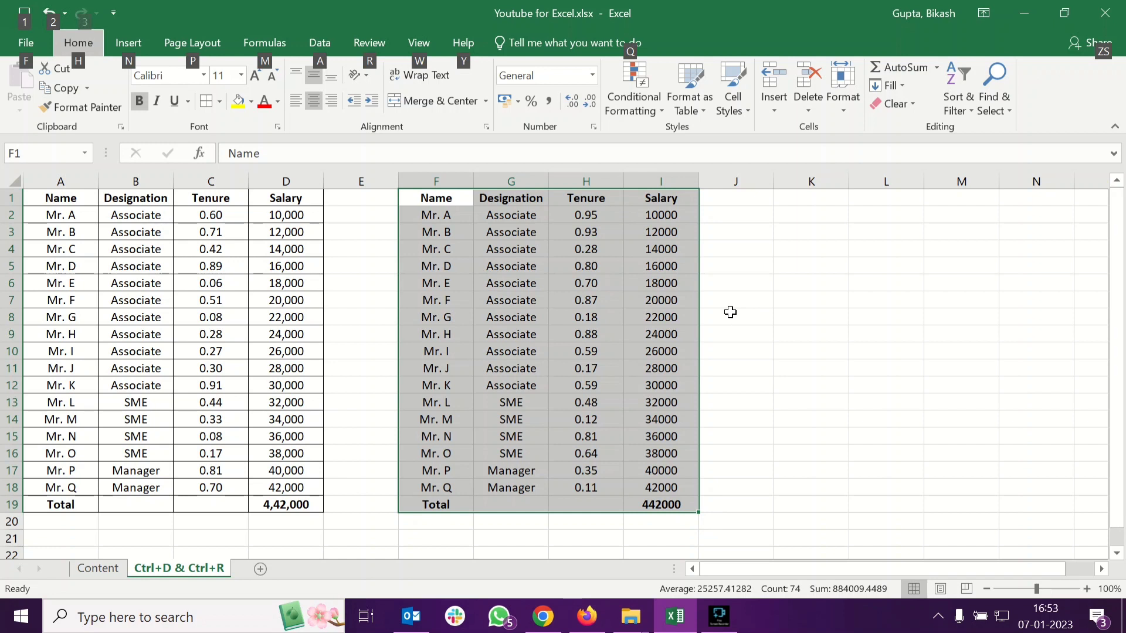
{"action": "key", "text": "h"}
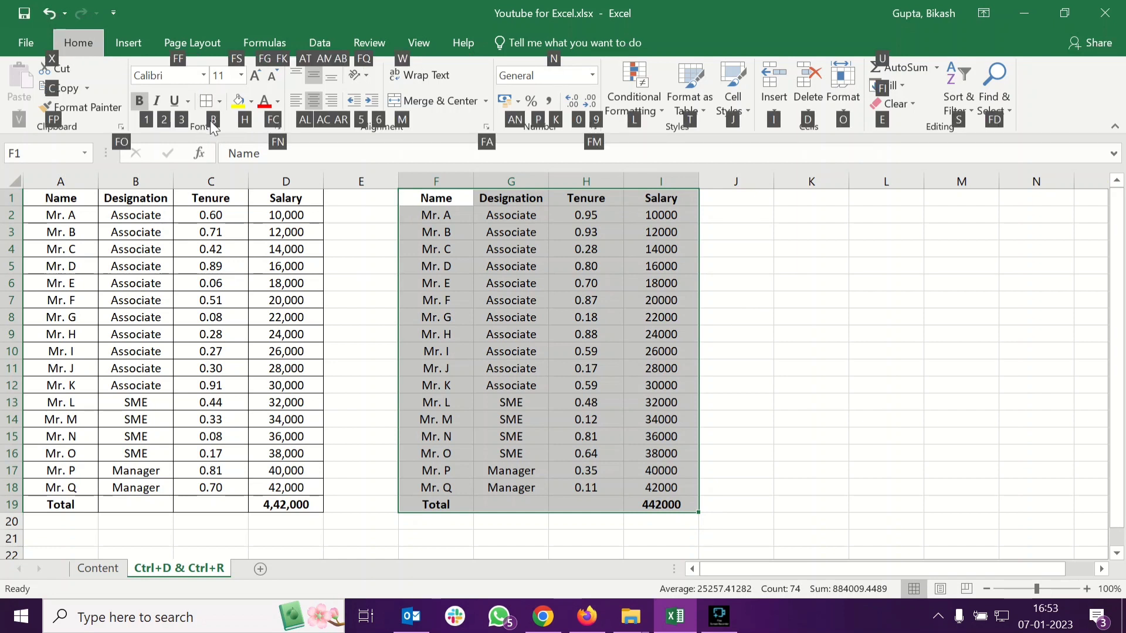
{"action": "key", "text": "alt"}
{"action": "key", "text": "b"}
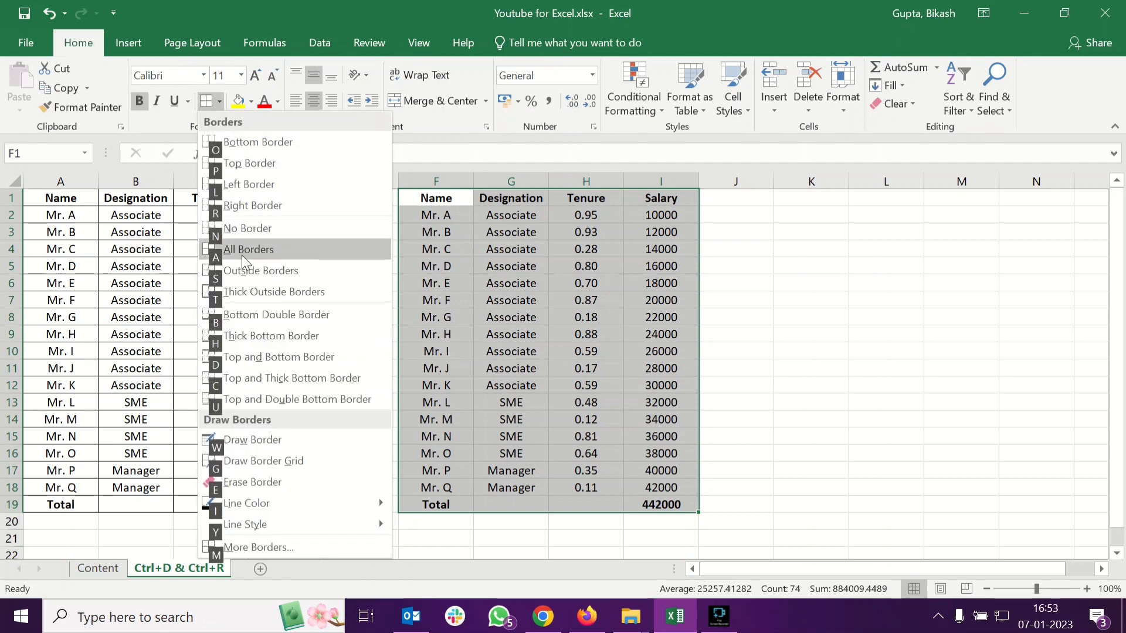
{"action": "key", "text": "a"}
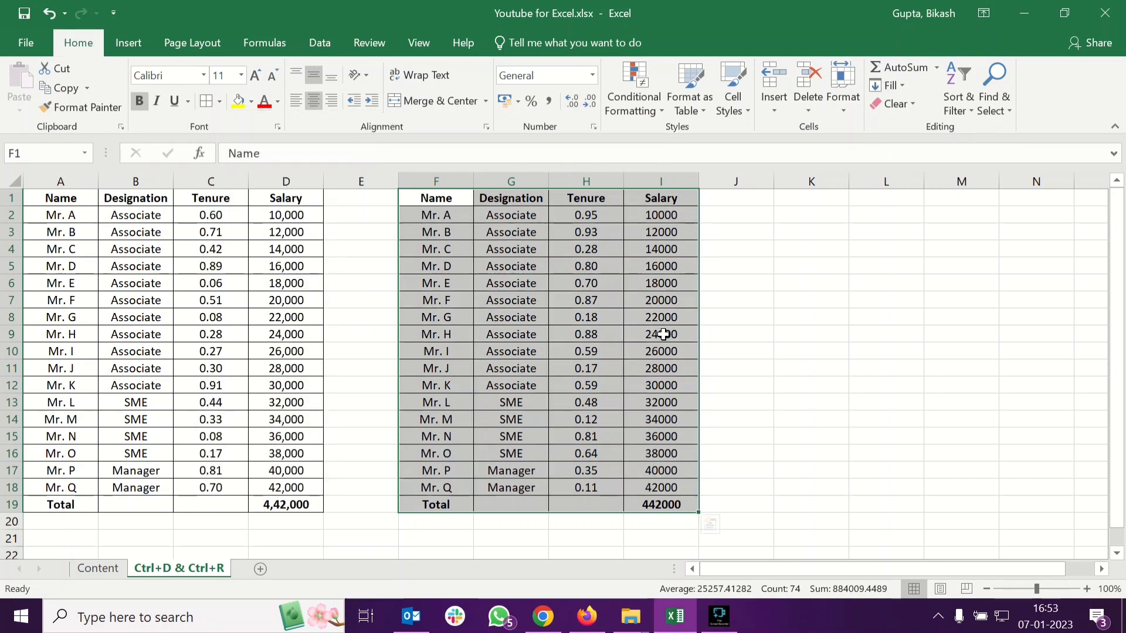
{"action": "left_click", "coordinate": [627, 386]}
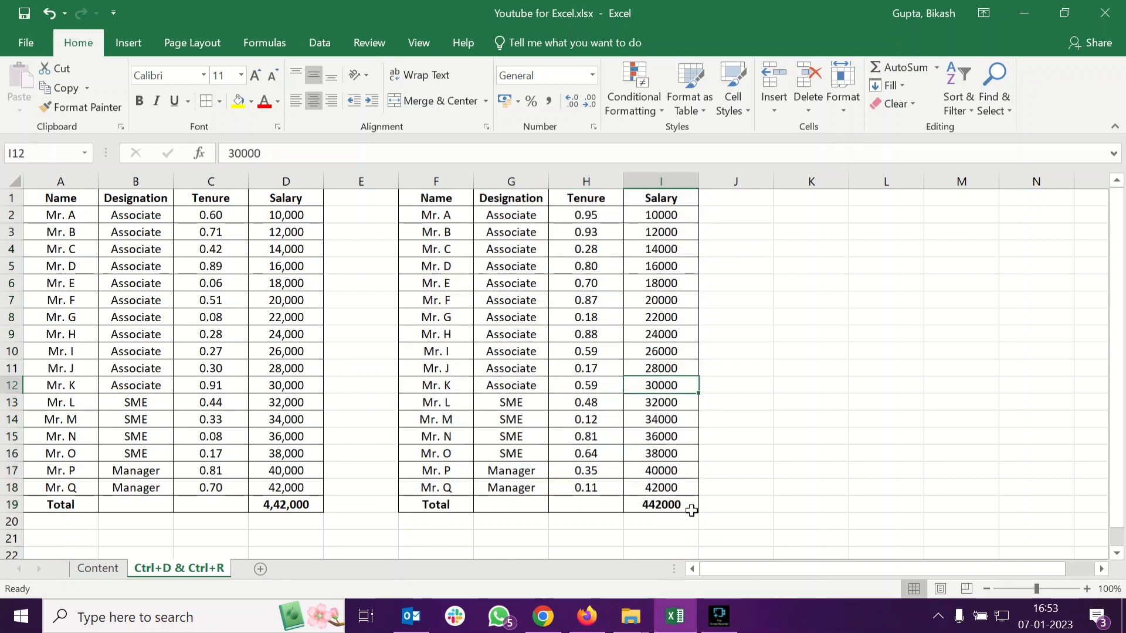
{"action": "left_click", "coordinate": [670, 510]}
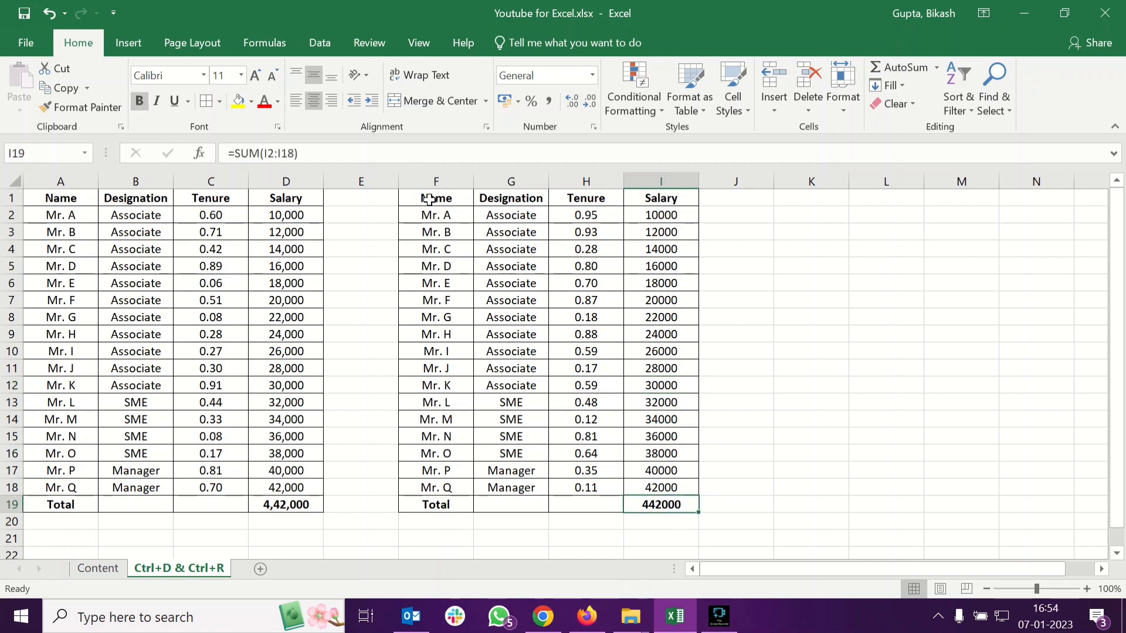
{"action": "left_click_drag", "start_coordinate": [540, 206], "coordinate": [440, 196]}
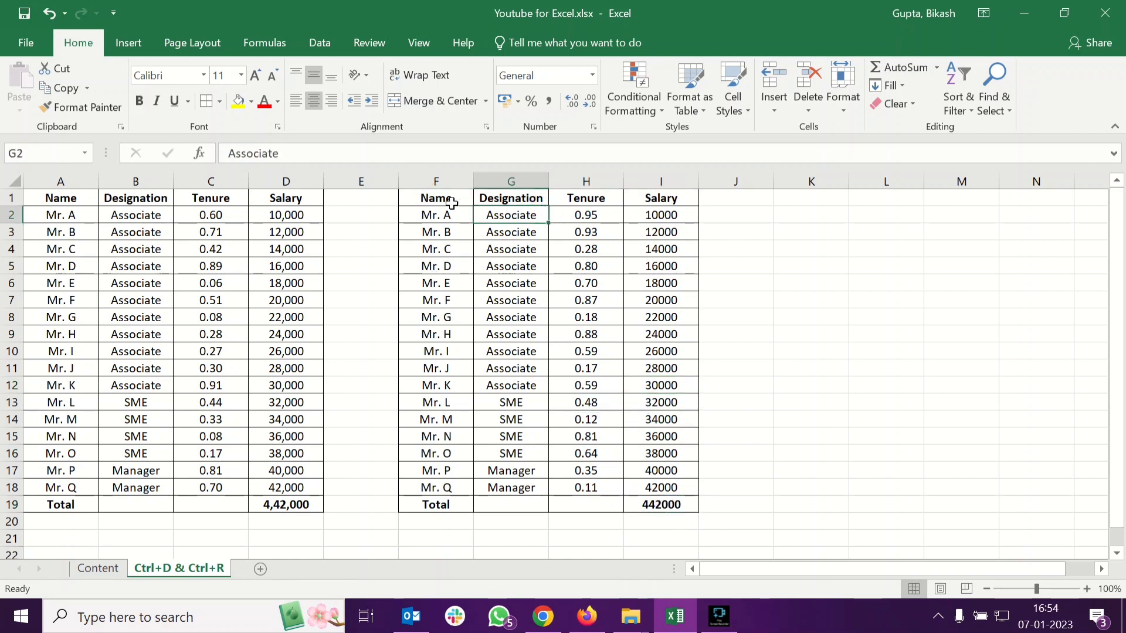
{"action": "left_click", "coordinate": [437, 198]}
{"action": "left_click", "coordinate": [653, 503]}
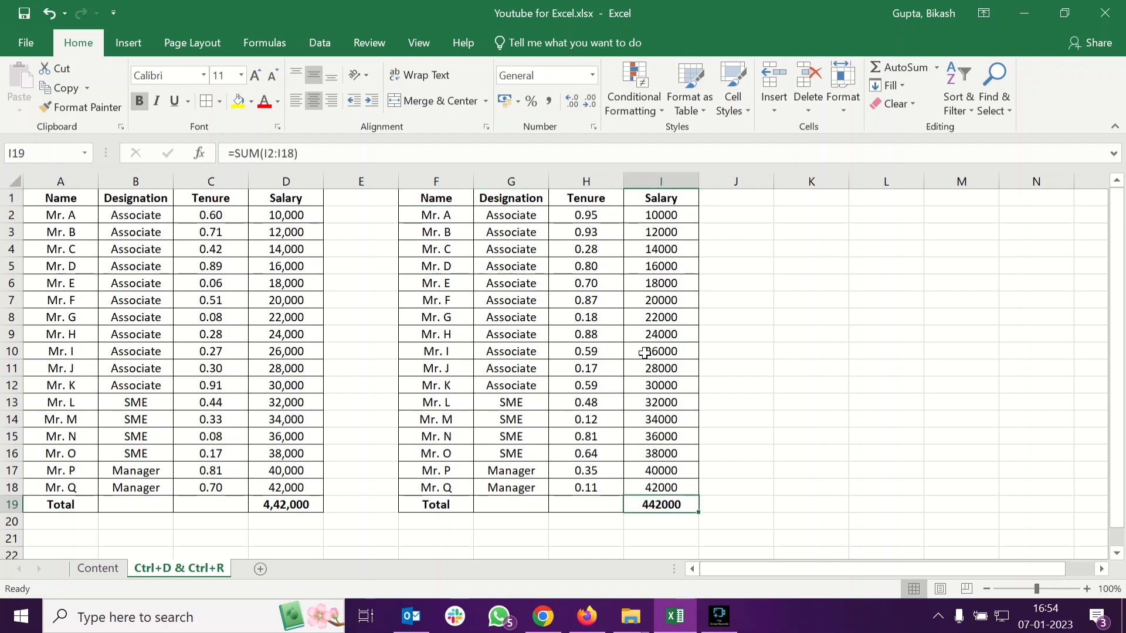